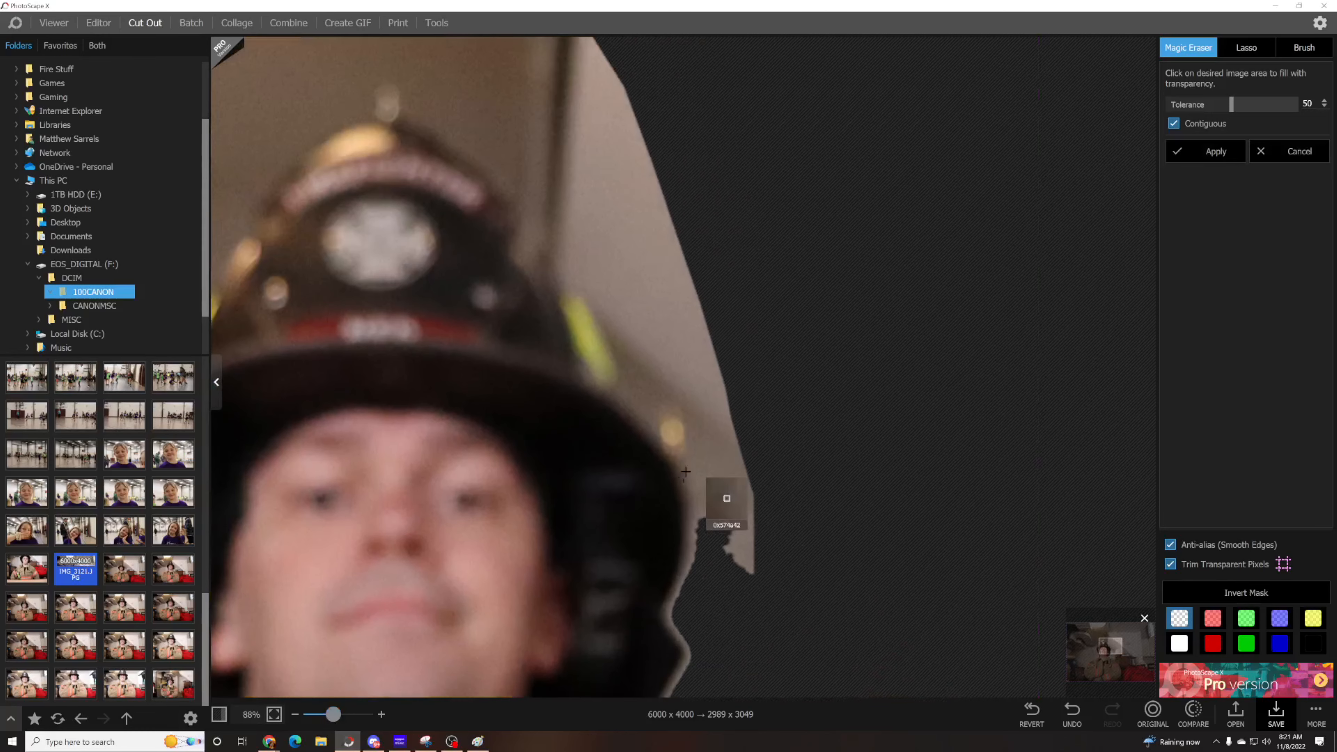
# - Erase the grey background beside the helmet's right side with the Magic Eraser
pyautogui.click(611, 267)
pyautogui.scroll(3, 615, 269)
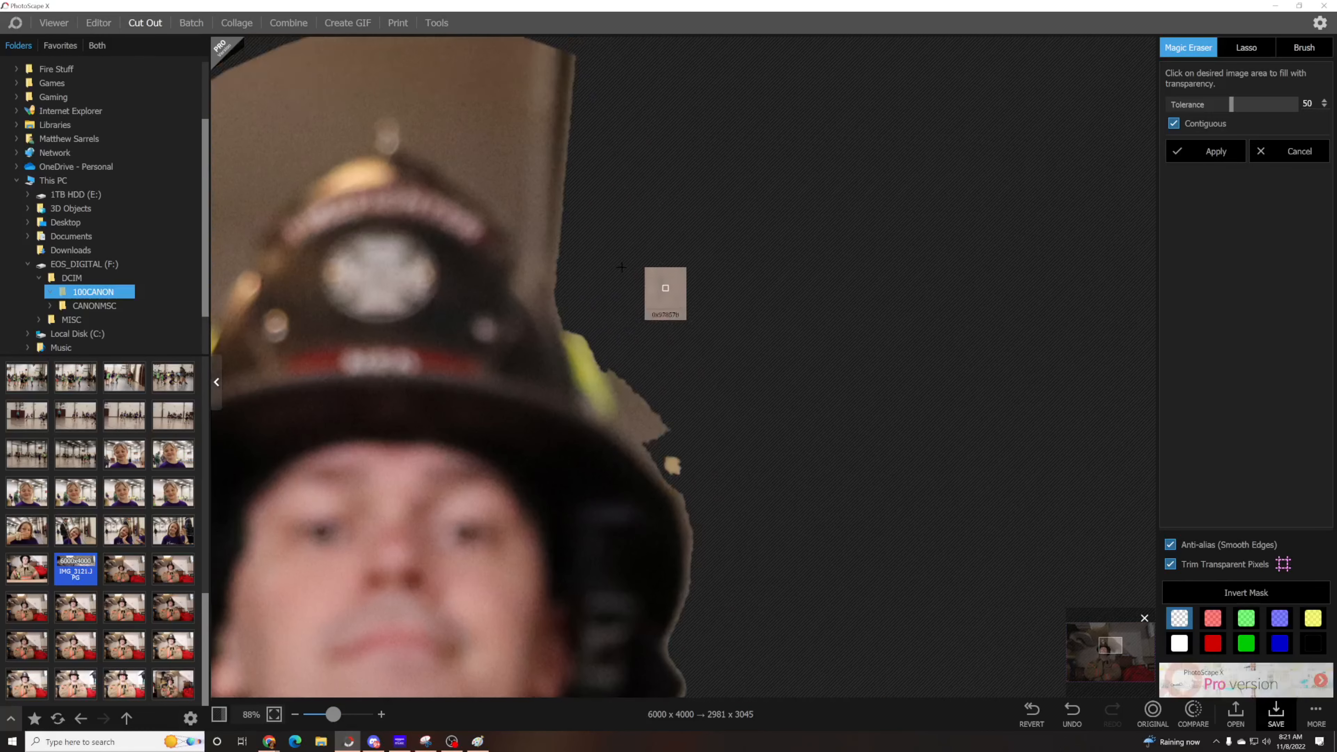
pyautogui.click(505, 214)
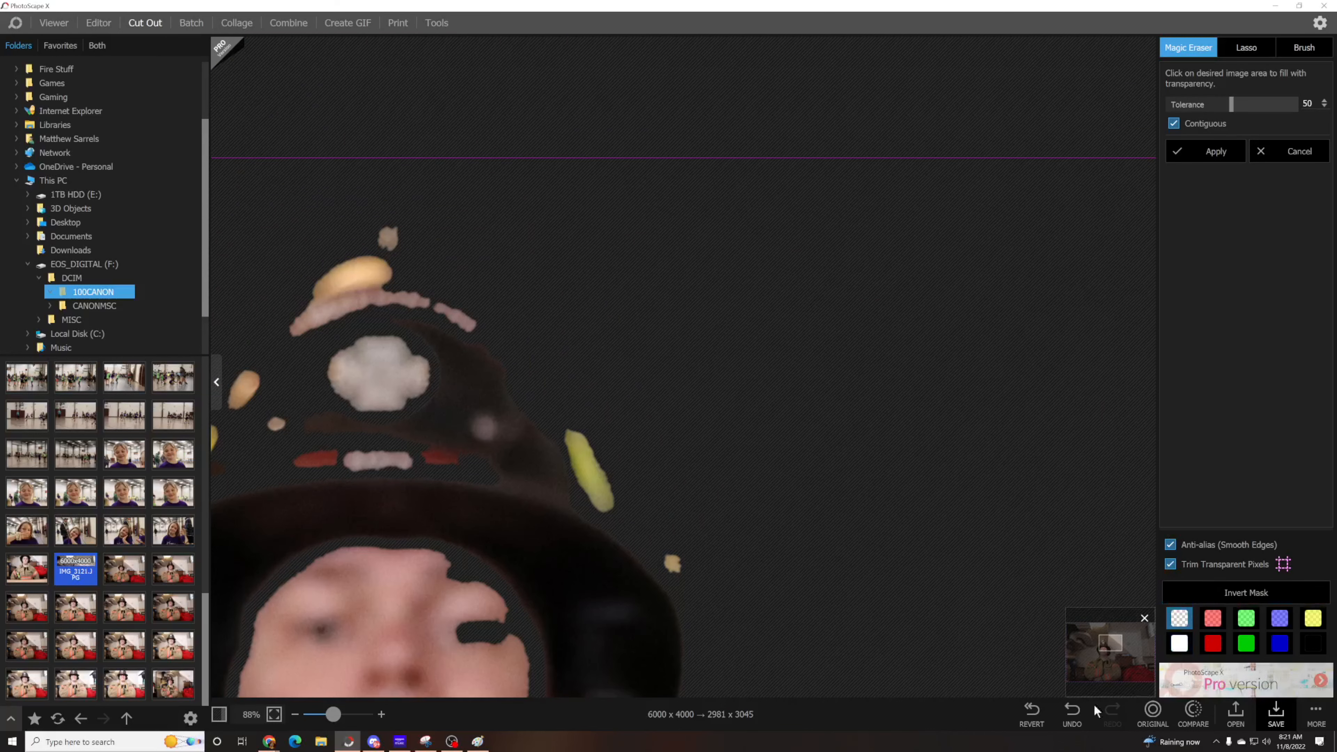
pyautogui.click(1072, 710)
pyautogui.scroll(-3, 579, 342)
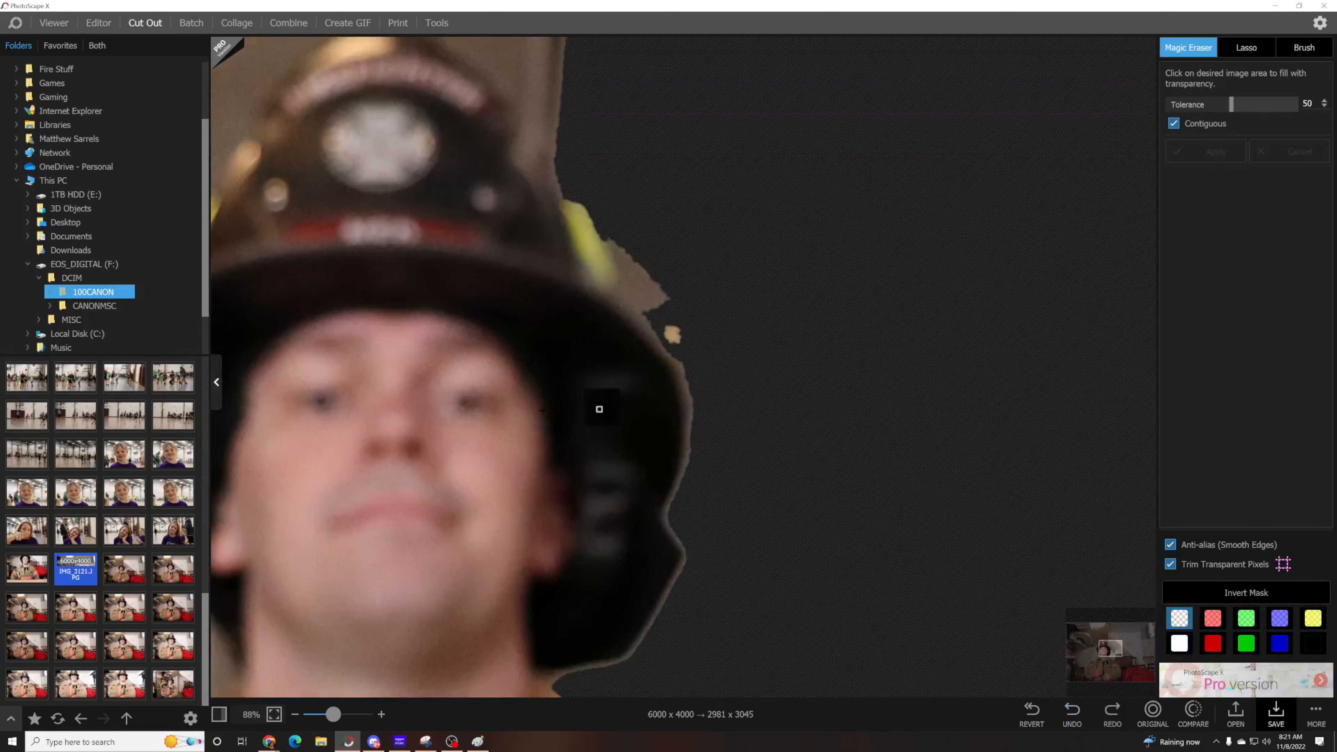
# - Remove leftover background along the right side of the helmet and neck with the Lasso, undoing a misplaced cut
pyautogui.scroll(2, 791, 288)
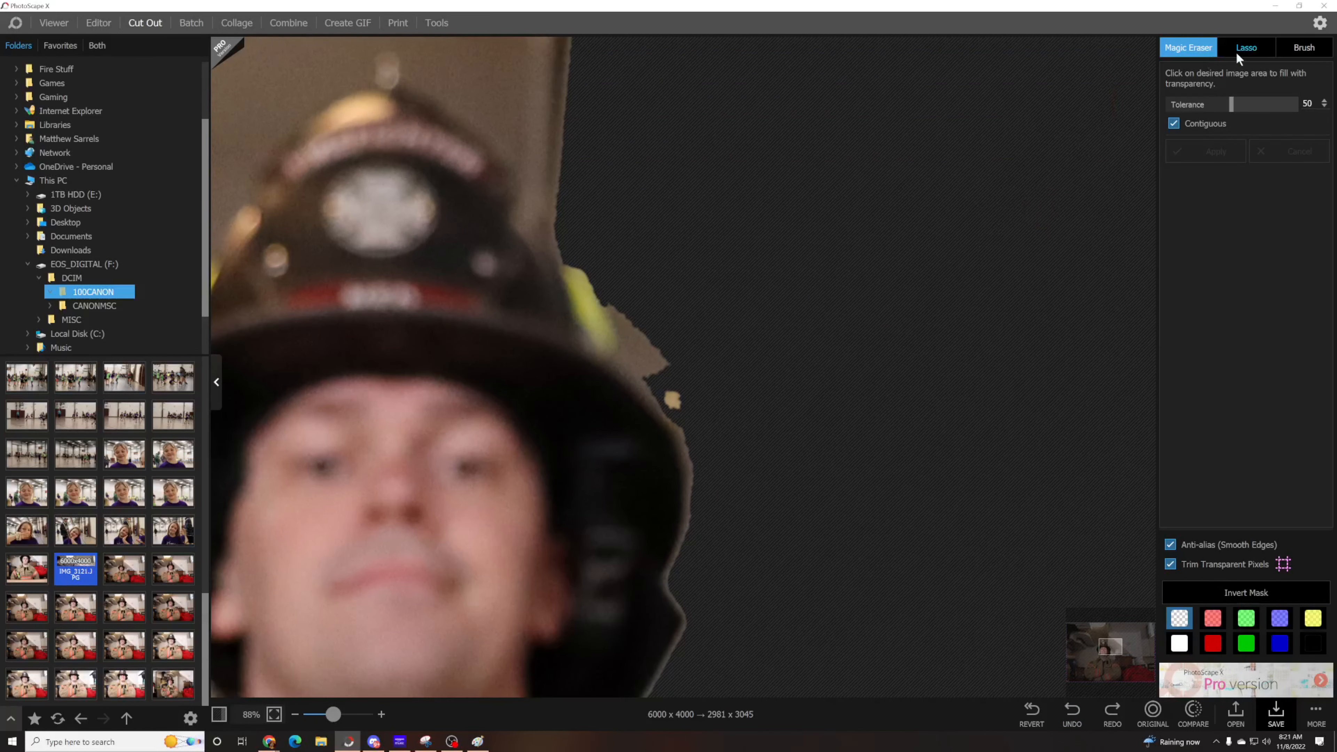
pyautogui.click(1245, 47)
pyautogui.moveTo(682, 426); pyautogui.dragTo(644, 394)
pyautogui.moveTo(515, 224); pyautogui.dragTo(574, 52)
pyautogui.scroll(5, 574, 290)
pyautogui.moveTo(332, 714)
pyautogui.mouseDown()
pyautogui.moveTo(317, 714)
pyautogui.moveTo(366, 714)
pyautogui.mouseUp()
pyautogui.scroll(-2, 755, 427)
pyautogui.hotkey('ctrl', 'z')
pyautogui.moveTo(676, 427)
pyautogui.mouseDown()
pyautogui.moveTo(654, 416)
pyautogui.moveTo(772, 463)
pyautogui.moveTo(684, 429)
pyautogui.mouseUp()
pyautogui.scroll(-3, 681, 218)
pyautogui.moveTo(547, 438); pyautogui.dragTo(486, 534)
pyautogui.scroll(-5, 486, 534)
# - Lasso away the background above the firefighter's shoulder with the flag patch
pyautogui.moveTo(364, 714)
pyautogui.mouseDown()
pyautogui.moveTo(322, 714)
pyautogui.moveTo(339, 714)
pyautogui.mouseUp()
pyautogui.scroll(-2, 868, 304)
pyautogui.moveTo(1106, 664); pyautogui.dragTo(1121, 663)
pyautogui.moveTo(335, 144); pyautogui.dragTo(594, 428)
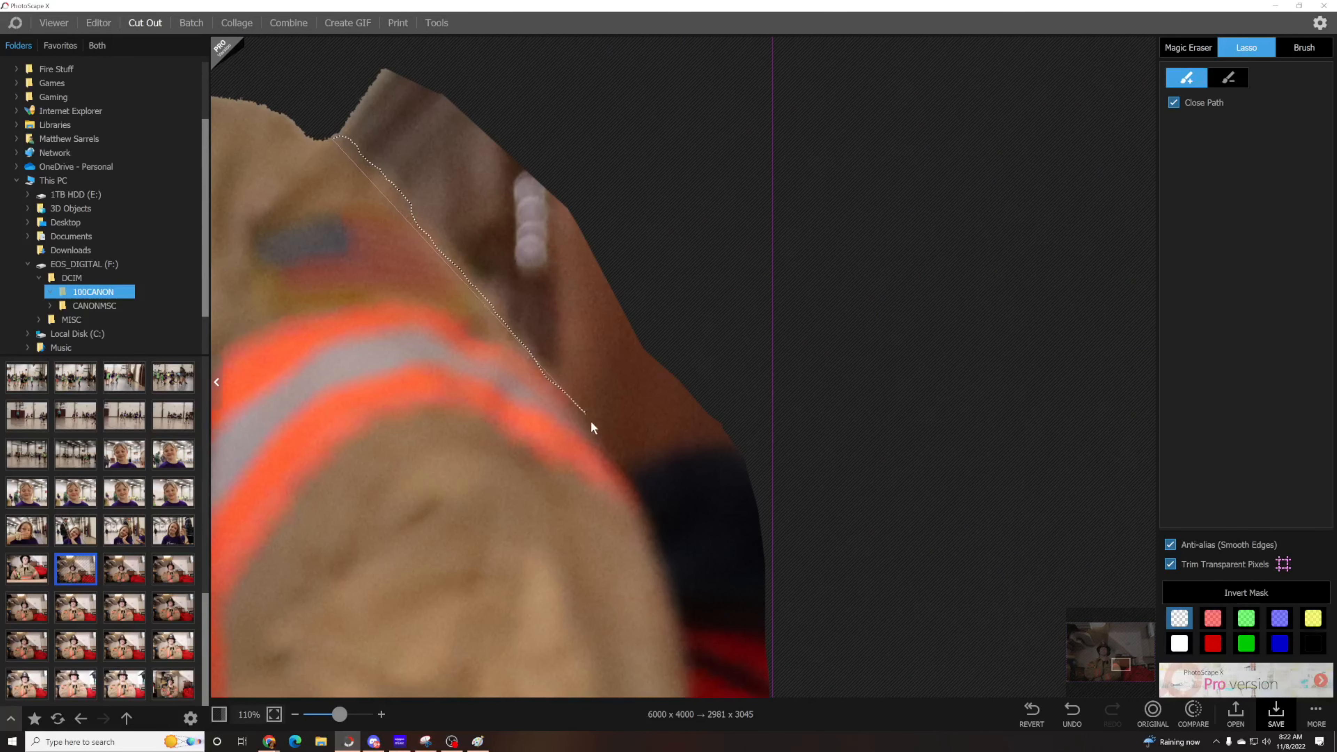
pyautogui.moveTo(363, 59); pyautogui.dragTo(338, 134)
# - Lasso away the background along the outer edge of the flag-patch sleeve down to the elbow and lower edge
pyautogui.scroll(-8, 679, 210)
pyautogui.moveTo(679, 141); pyautogui.dragTo(682, 438)
pyautogui.moveTo(809, 506); pyautogui.dragTo(691, 328)
pyautogui.moveTo(692, 331)
pyautogui.mouseDown()
pyautogui.moveTo(707, 633)
pyautogui.moveTo(686, 464)
pyautogui.mouseUp()
pyautogui.moveTo(686, 466)
pyautogui.mouseDown()
pyautogui.moveTo(592, 628)
pyautogui.moveTo(627, 535)
pyautogui.mouseUp()
pyautogui.moveTo(627, 535)
pyautogui.mouseDown()
pyautogui.moveTo(543, 594)
pyautogui.moveTo(653, 708)
pyautogui.moveTo(550, 706)
pyautogui.mouseUp()
pyautogui.scroll(-2, 545, 590)
pyautogui.moveTo(539, 638); pyautogui.dragTo(551, 639)
# - Lasso away the background along the outer edge of the opposite sleeve, from the elbow upward
pyautogui.moveTo(1120, 676); pyautogui.dragTo(1088, 684)
pyautogui.moveTo(705, 505)
pyautogui.mouseDown()
pyautogui.moveTo(795, 695)
pyautogui.moveTo(737, 690)
pyautogui.mouseUp()
pyautogui.scroll(1, 444, 468)
pyautogui.scroll(5, 446, 467)
pyautogui.moveTo(561, 642); pyautogui.dragTo(496, 291)
pyautogui.scroll(3, 500, 316)
pyautogui.moveTo(538, 689); pyautogui.dragTo(525, 453)
pyautogui.scroll(2, 525, 454)
# - Lasso away the background above the shoulder opposite the flag patch
pyautogui.moveTo(578, 548)
pyautogui.mouseDown()
pyautogui.moveTo(709, 237)
pyautogui.moveTo(863, 95)
pyautogui.mouseUp()
pyautogui.scroll(3, 996, 299)
pyautogui.moveTo(789, 373)
pyautogui.mouseDown()
pyautogui.moveTo(970, 293)
pyautogui.moveTo(895, 132)
pyautogui.mouseUp()
pyautogui.hscroll(12, 684, 368)
pyautogui.scroll(6, 531, 621)
# - Lasso away the background around the collar and neck below the helmet's left side
pyautogui.moveTo(551, 509)
pyautogui.mouseDown()
pyautogui.moveTo(290, 367)
pyautogui.moveTo(374, 515)
pyautogui.moveTo(470, 459)
pyautogui.moveTo(492, 388)
pyautogui.mouseUp()
pyautogui.moveTo(517, 435)
pyautogui.mouseDown()
pyautogui.moveTo(490, 262)
pyautogui.moveTo(605, 432)
pyautogui.mouseUp()
pyautogui.moveTo(447, 350)
pyautogui.mouseDown()
pyautogui.moveTo(498, 377)
pyautogui.moveTo(476, 354)
pyautogui.mouseUp()
pyautogui.scroll(1, 553, 411)
pyautogui.moveTo(607, 462); pyautogui.dragTo(706, 356)
pyautogui.scroll(3, 705, 368)
pyautogui.moveTo(701, 451); pyautogui.dragTo(656, 379)
pyautogui.moveTo(469, 477); pyautogui.dragTo(471, 476)
pyautogui.scroll(3, 578, 500)
pyautogui.moveTo(701, 578); pyautogui.dragTo(648, 471)
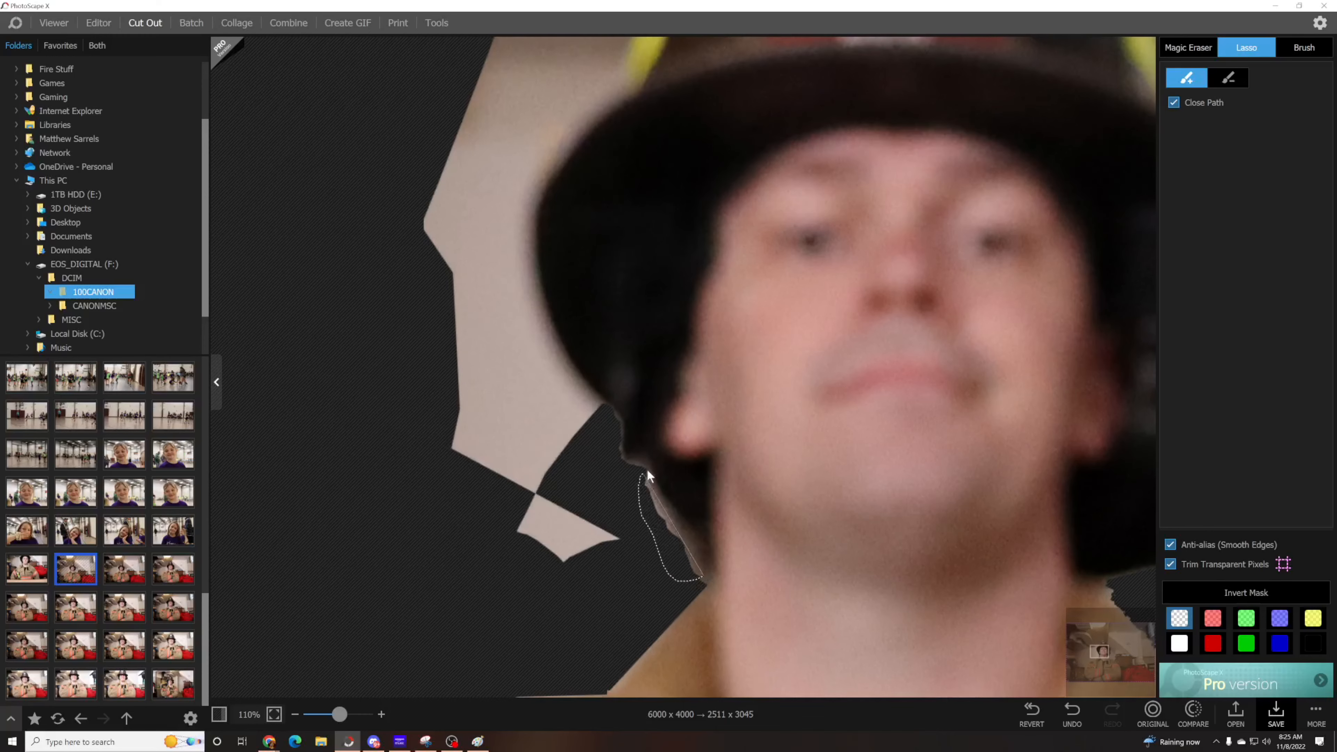
# - Lasso away the background along the helmet's left brim and the left side of its crown
pyautogui.moveTo(465, 166); pyautogui.dragTo(463, 160)
pyautogui.scroll(5, 572, 371)
pyautogui.moveTo(522, 472)
pyautogui.mouseDown()
pyautogui.moveTo(517, 192)
pyautogui.moveTo(529, 485)
pyautogui.mouseUp()
pyautogui.scroll(2, 586, 447)
pyautogui.moveTo(630, 356); pyautogui.dragTo(731, 220)
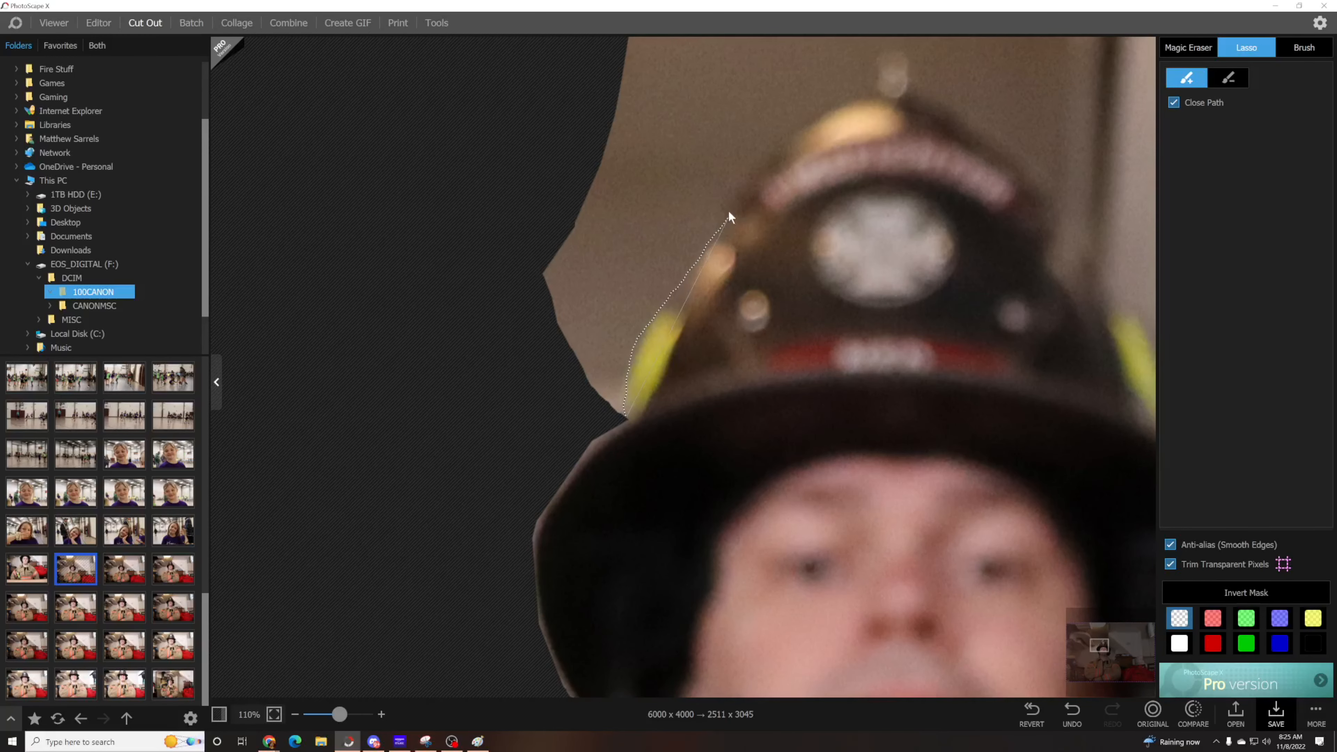
# - Lasso away the background over the top of the helmet and down the right side of its crown
pyautogui.moveTo(448, 189); pyautogui.dragTo(568, 337)
pyautogui.moveTo(1099, 645); pyautogui.dragTo(1110, 641)
pyautogui.moveTo(327, 290); pyautogui.dragTo(344, 189)
pyautogui.moveTo(328, 286); pyautogui.dragTo(439, 337)
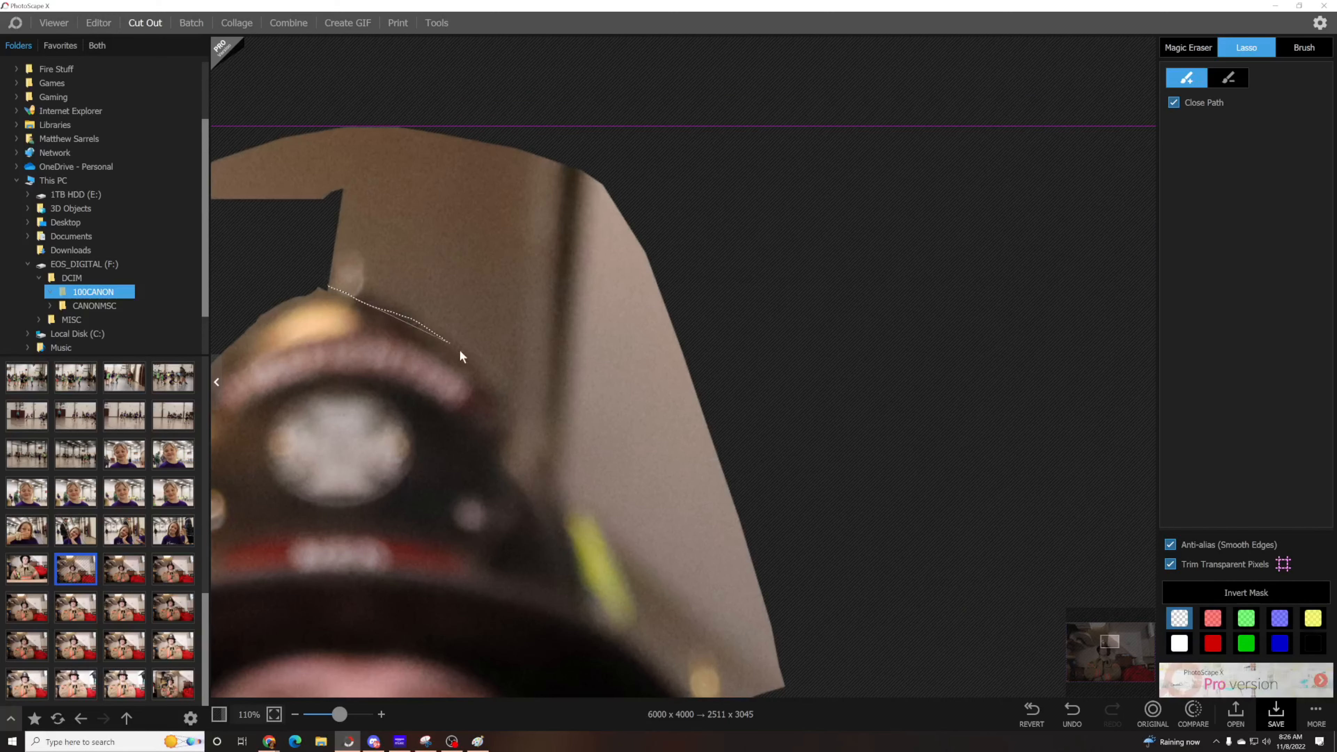
pyautogui.moveTo(616, 550)
pyautogui.mouseDown()
pyautogui.moveTo(2, 266)
pyautogui.moveTo(221, 337)
pyautogui.mouseUp()
# - Trim the remaining background along the helmet's right brim with the Lasso
pyautogui.scroll(-12, 773, 345)
pyautogui.moveTo(626, 221); pyautogui.dragTo(565, 121)
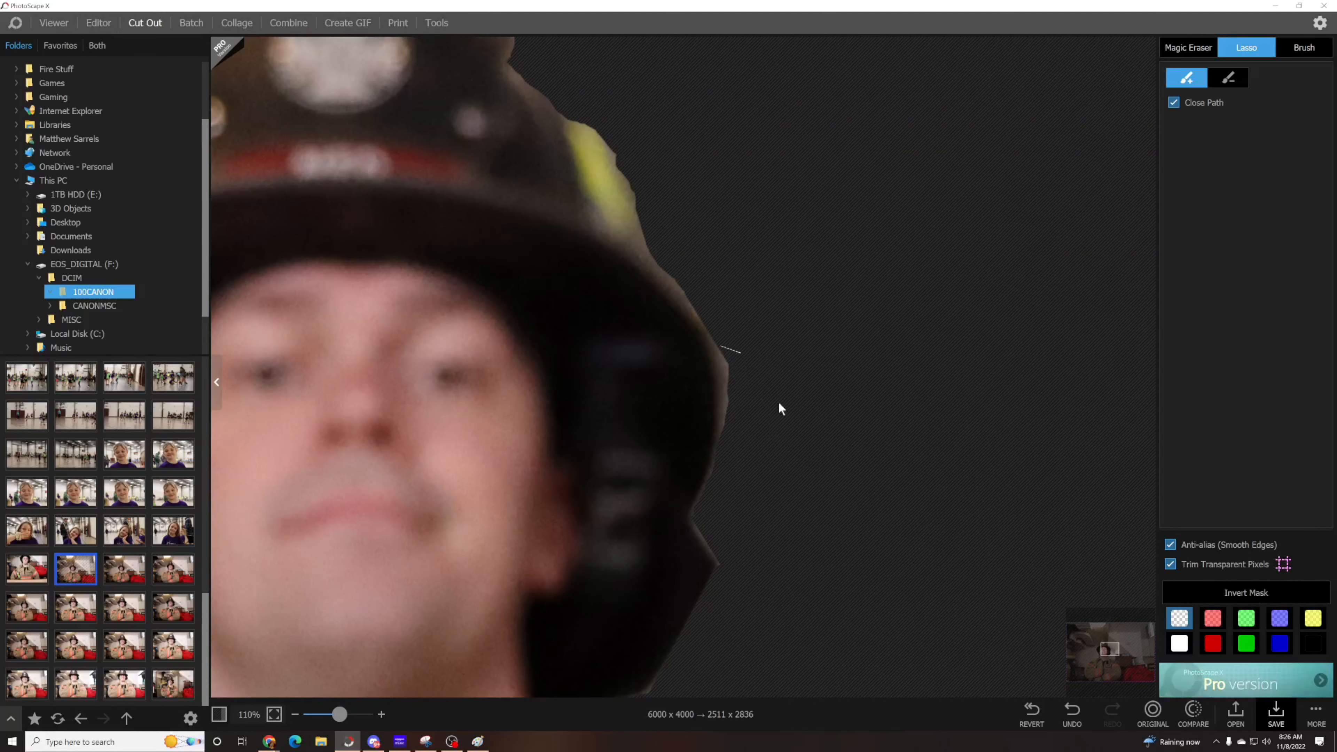
pyautogui.moveTo(719, 349); pyautogui.dragTo(726, 416)
# - Save the cut-out firefighter image and minimize PhotoScape X
pyautogui.moveTo(339, 715); pyautogui.dragTo(305, 719)
pyautogui.click(1276, 714)
pyautogui.click(280, 262)
pyautogui.click(1276, 6)
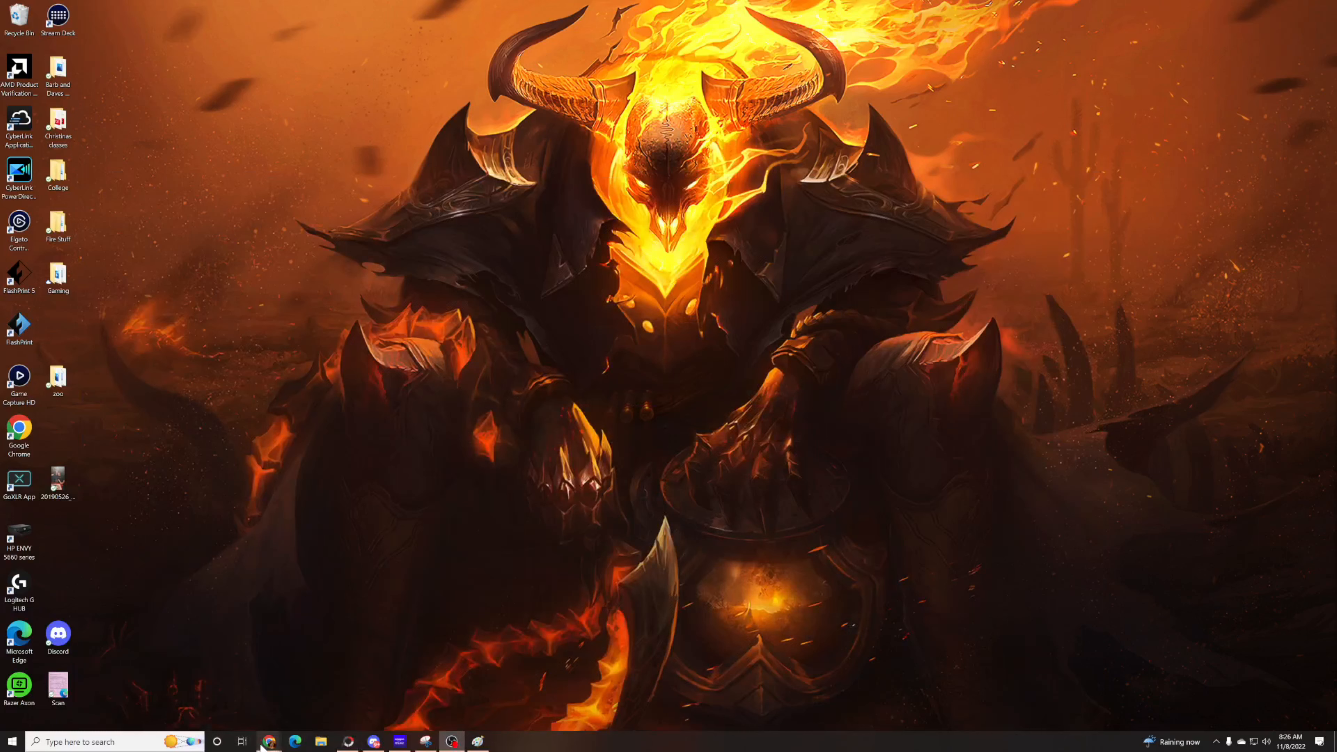
# - Switch to Chrome and search Google for "cartoon me" in a new tab
pyautogui.moveTo(261, 745)
pyautogui.click(447, 696)
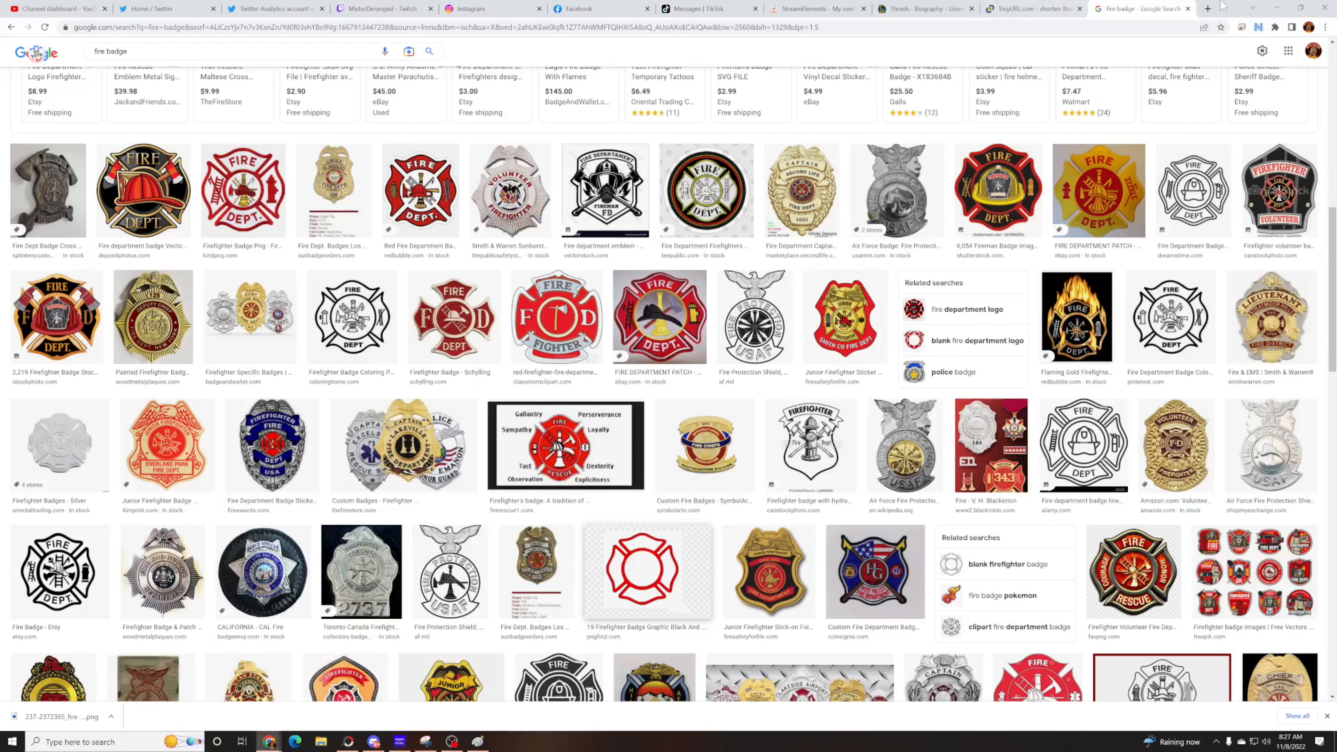
pyautogui.click(1207, 8)
pyautogui.click(584, 202)
pyautogui.click(599, 222)
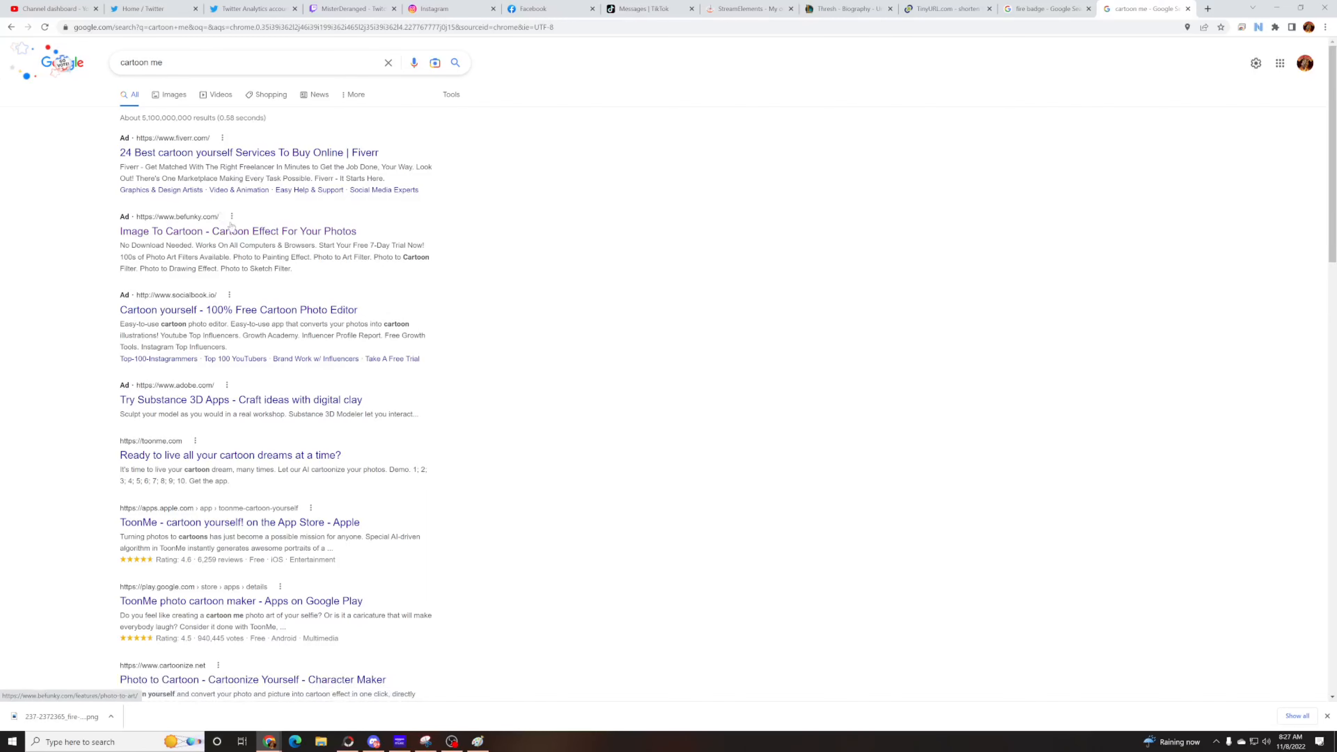
# - Open BeFunky's Image To Cartoon result, dismiss the Google sign-in offer, and start a new project in its photo editor
pyautogui.click(236, 232)
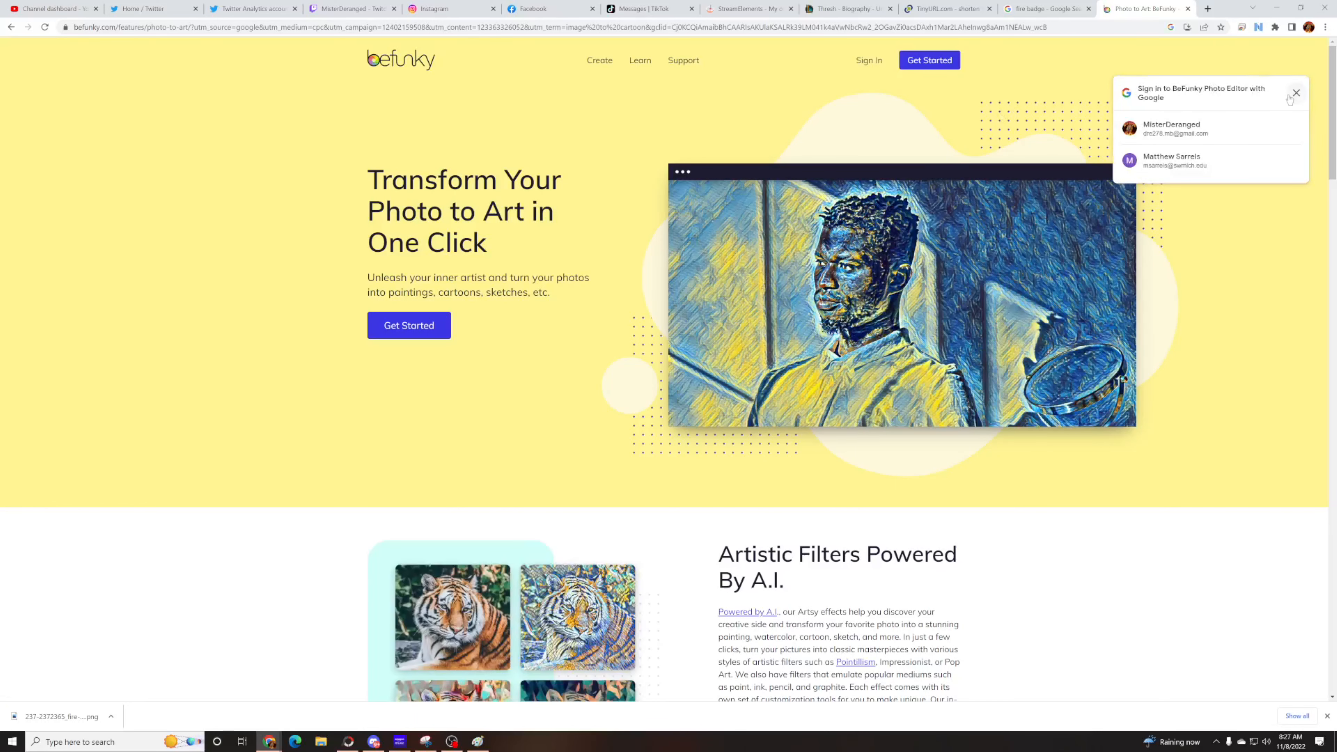
pyautogui.click(1294, 94)
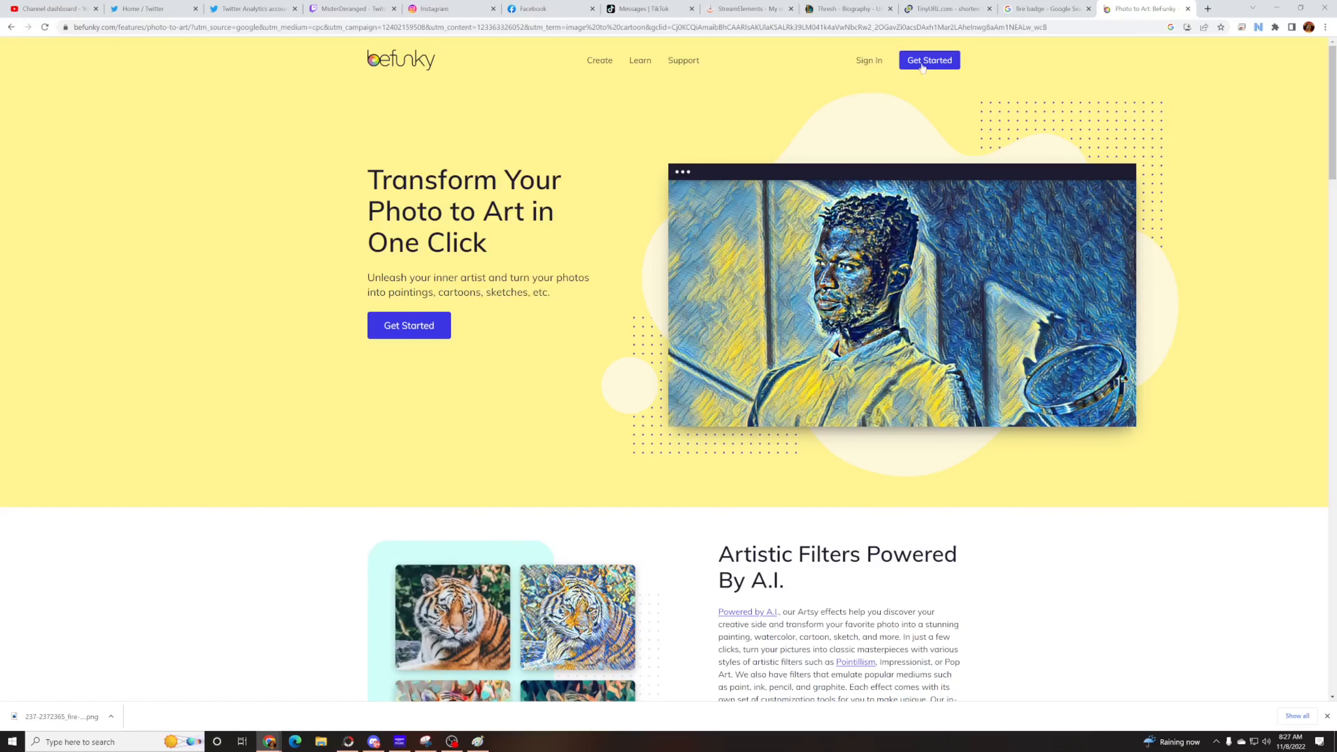
pyautogui.moveTo(602, 64)
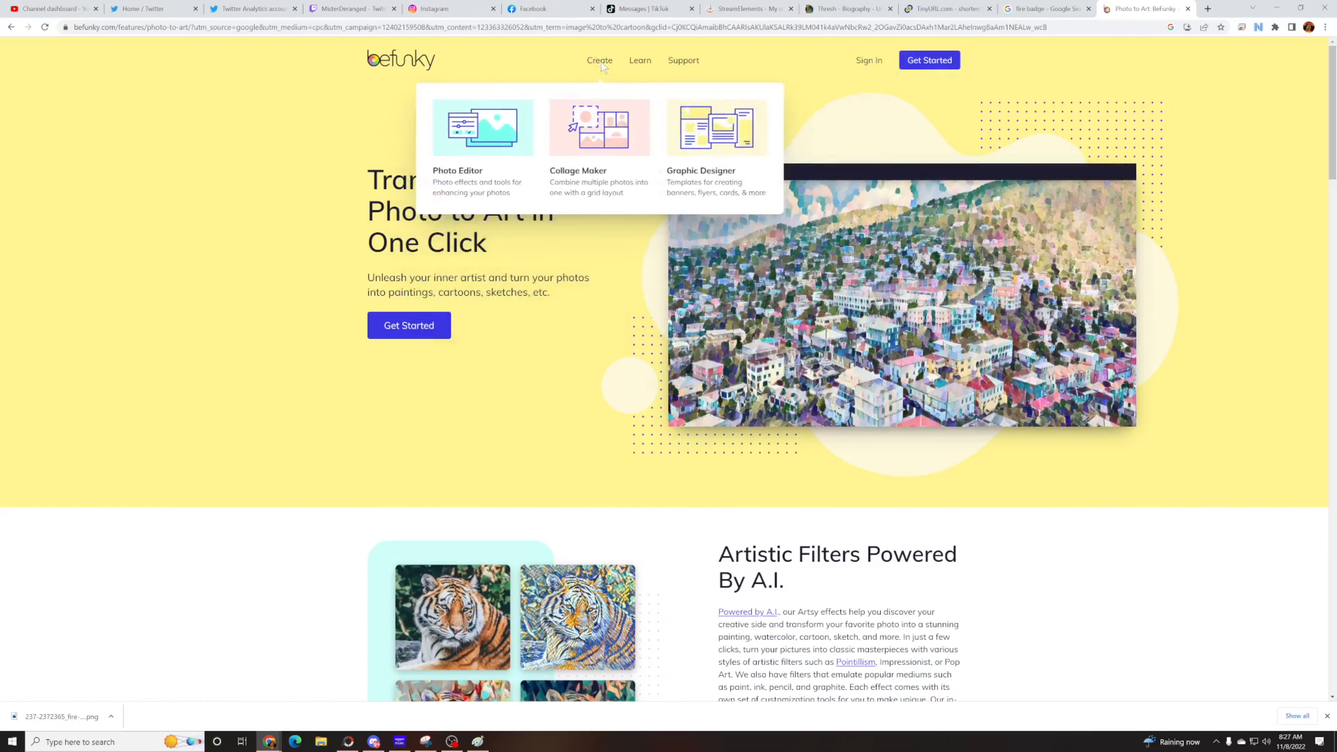
pyautogui.click(929, 59)
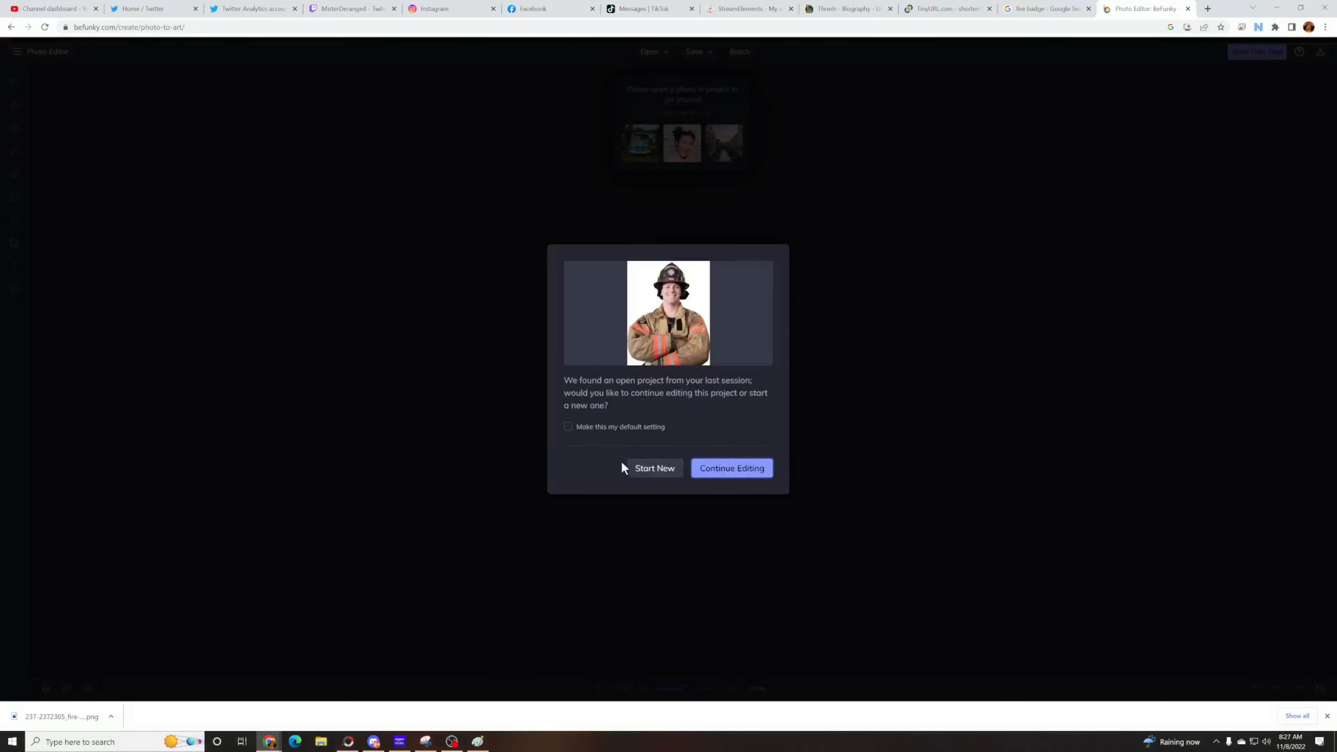
pyautogui.click(639, 468)
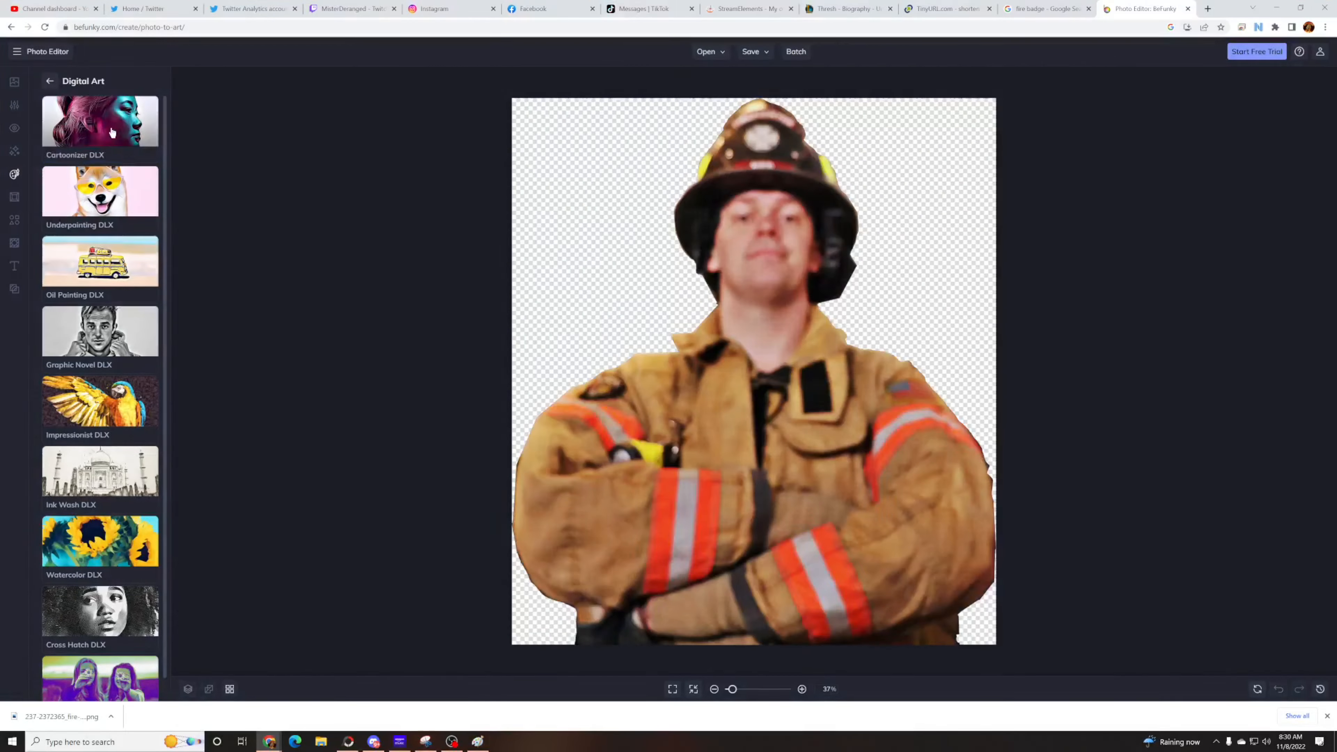
# - Preview several Digital Art effects on the firefighter, including Cartoonizer DLX, Oil Painting DLX and Graphic Novel DLX
pyautogui.click(112, 129)
pyautogui.click(82, 253)
pyautogui.click(95, 321)
pyautogui.scroll(-1, 95, 326)
pyautogui.click(100, 584)
pyautogui.click(95, 525)
# - Try to apply the Underpainting DLX effect to the firefighter and dismiss the upgrade offer
pyautogui.click(117, 164)
pyautogui.scroll(1, 123, 161)
pyautogui.click(124, 197)
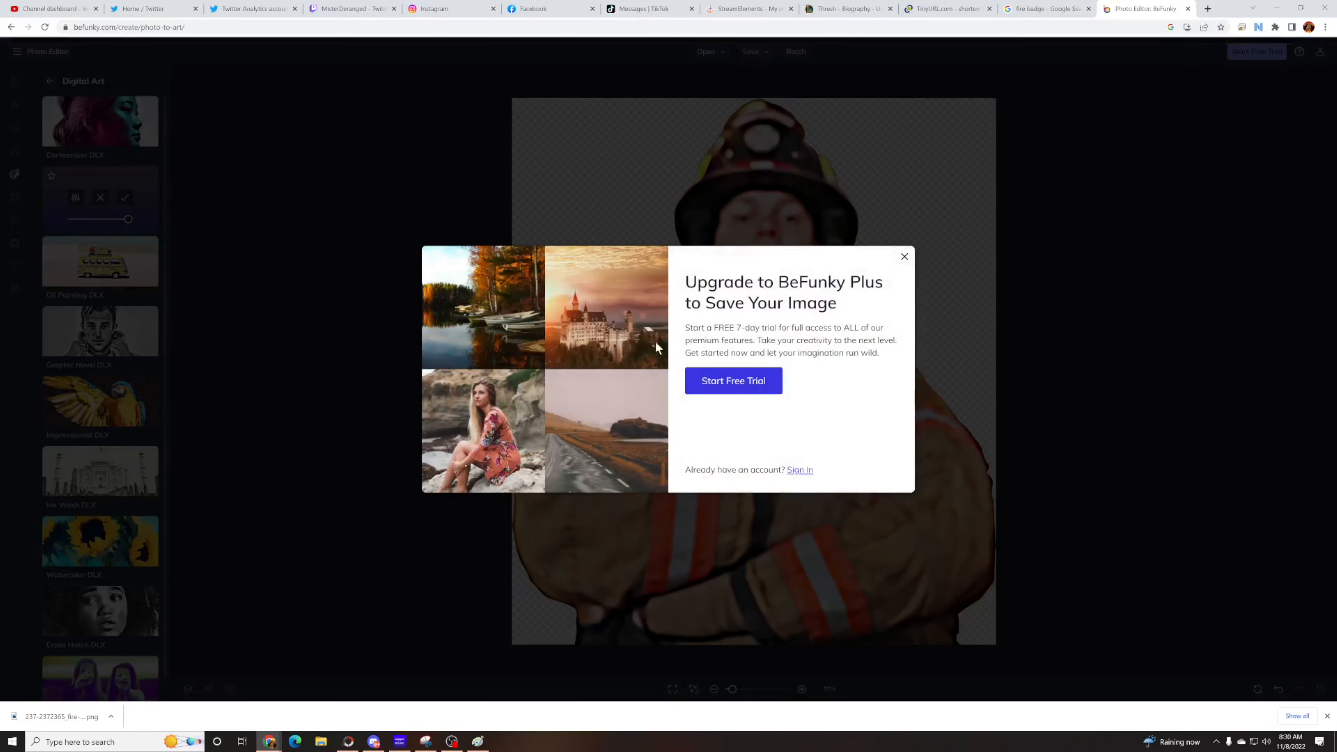
pyautogui.click(904, 256)
# - Capture a screen snip of the stylized firefighter image and save it as Capture33
pyautogui.click(105, 742)
pyautogui.click(92, 571)
pyautogui.click(494, 37)
pyautogui.moveTo(512, 98); pyautogui.dragTo(996, 643)
pyautogui.click(600, 39)
pyautogui.click(790, 330)
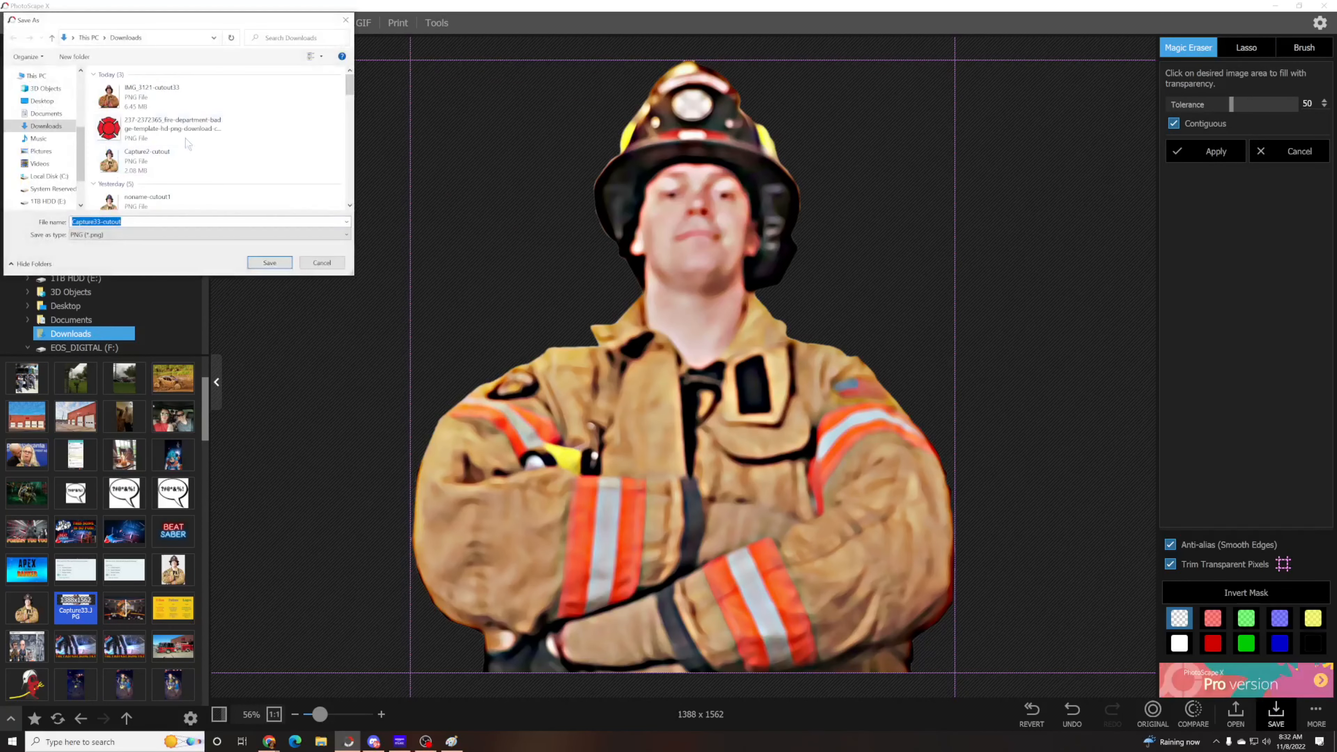
# - Save the stylized firefighter cut-out over the existing IMG_3121-cutout33 PNG in Downloads
pyautogui.doubleClick(152, 97)
pyautogui.click(695, 377)
# - Load the red fire department badge template from Downloads into Cut Out
pyautogui.click(98, 22)
pyautogui.click(22, 51)
pyautogui.moveTo(173, 379); pyautogui.dragTo(717, 326)
pyautogui.click(141, 23)
pyautogui.moveTo(173, 379); pyautogui.dragTo(521, 295)
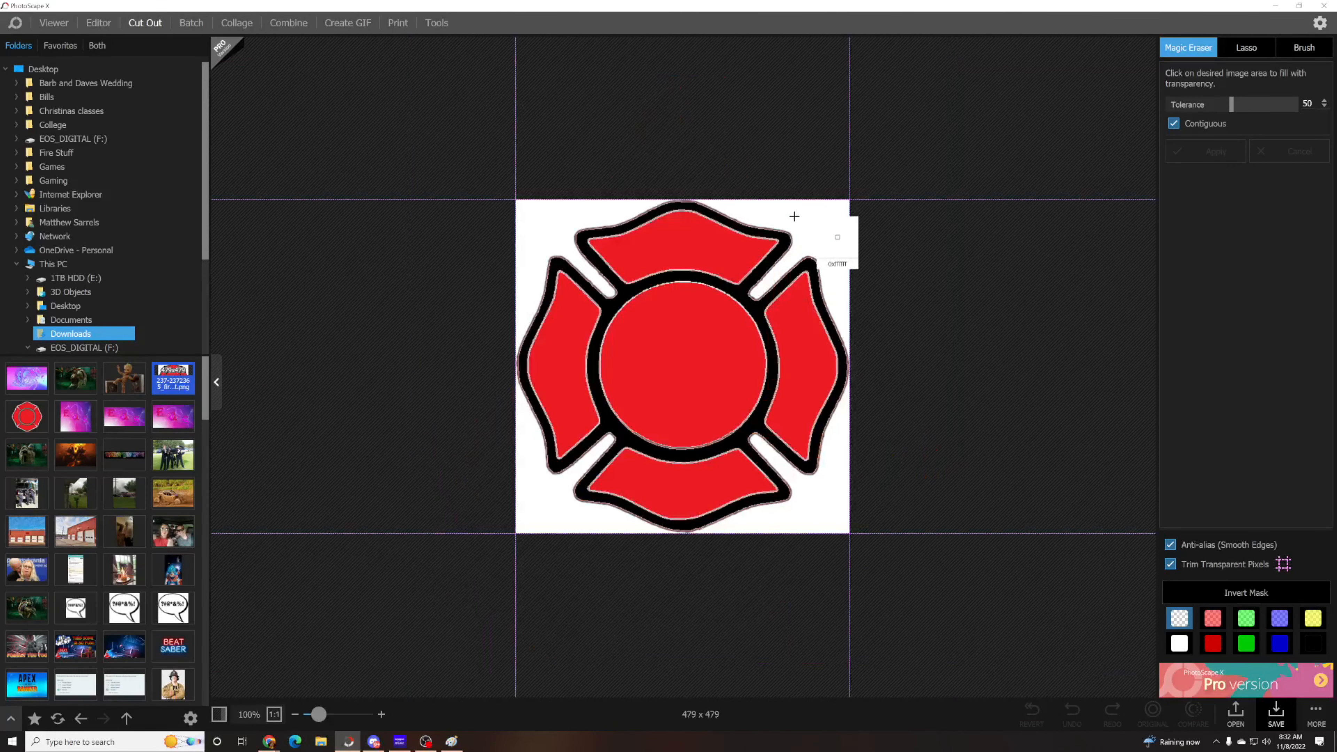
# - Erase the white background in the four corners around the badge with the Magic Eraser
pyautogui.click(795, 216)
pyautogui.click(567, 219)
pyautogui.click(561, 495)
pyautogui.click(810, 495)
# - Set the Magic Eraser tolerance to 100 and erase the white outlines around the badge's red segments, undoing unwanted erasures
pyautogui.moveTo(1231, 100); pyautogui.dragTo(1296, 103)
pyautogui.click(830, 333)
pyautogui.click(1072, 714)
pyautogui.click(811, 427)
pyautogui.click(1063, 726)
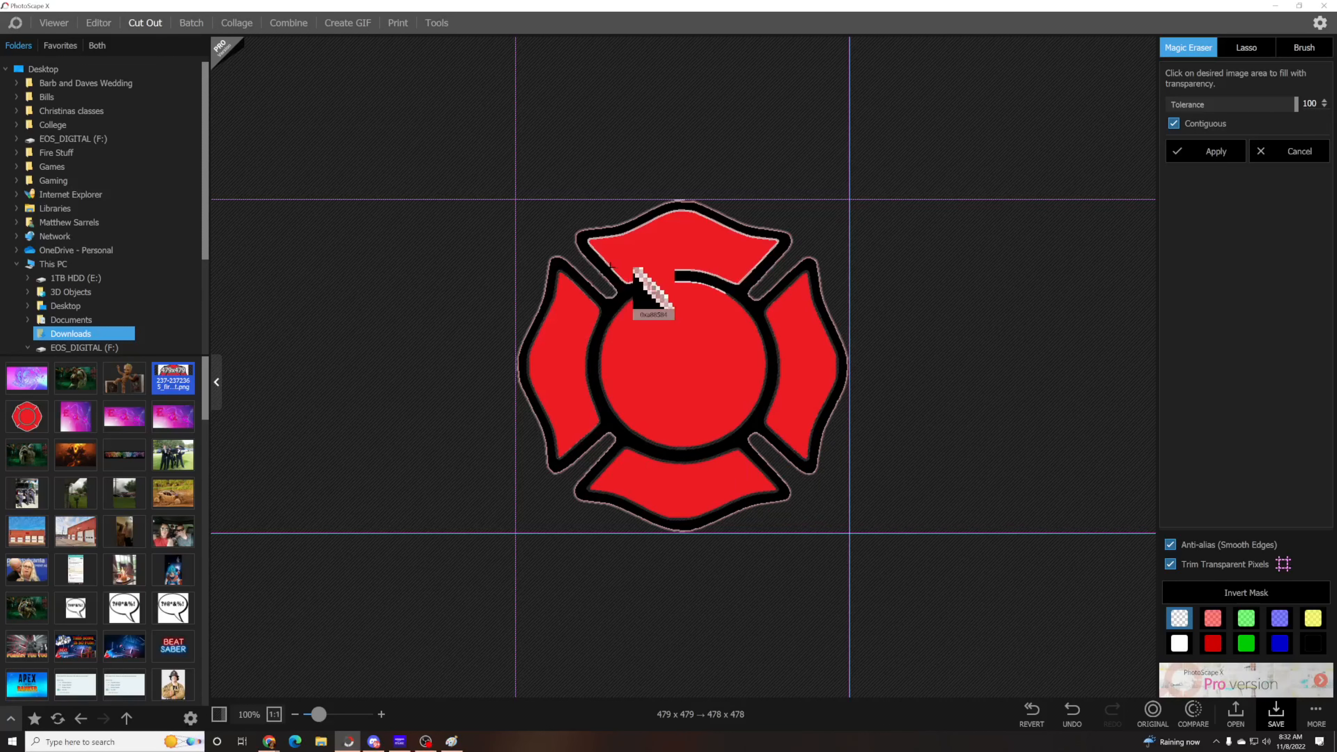
pyautogui.scroll(5, 682, 264)
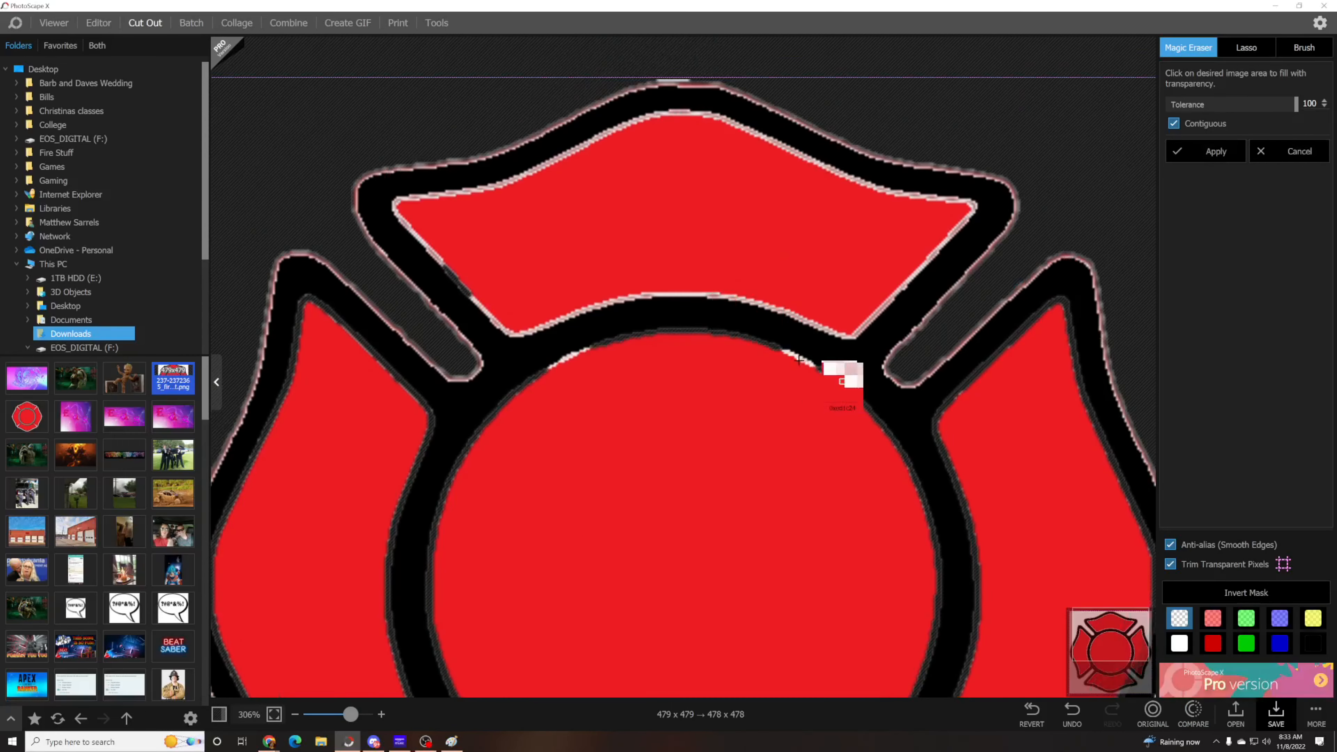
pyautogui.scroll(-8, 441, 238)
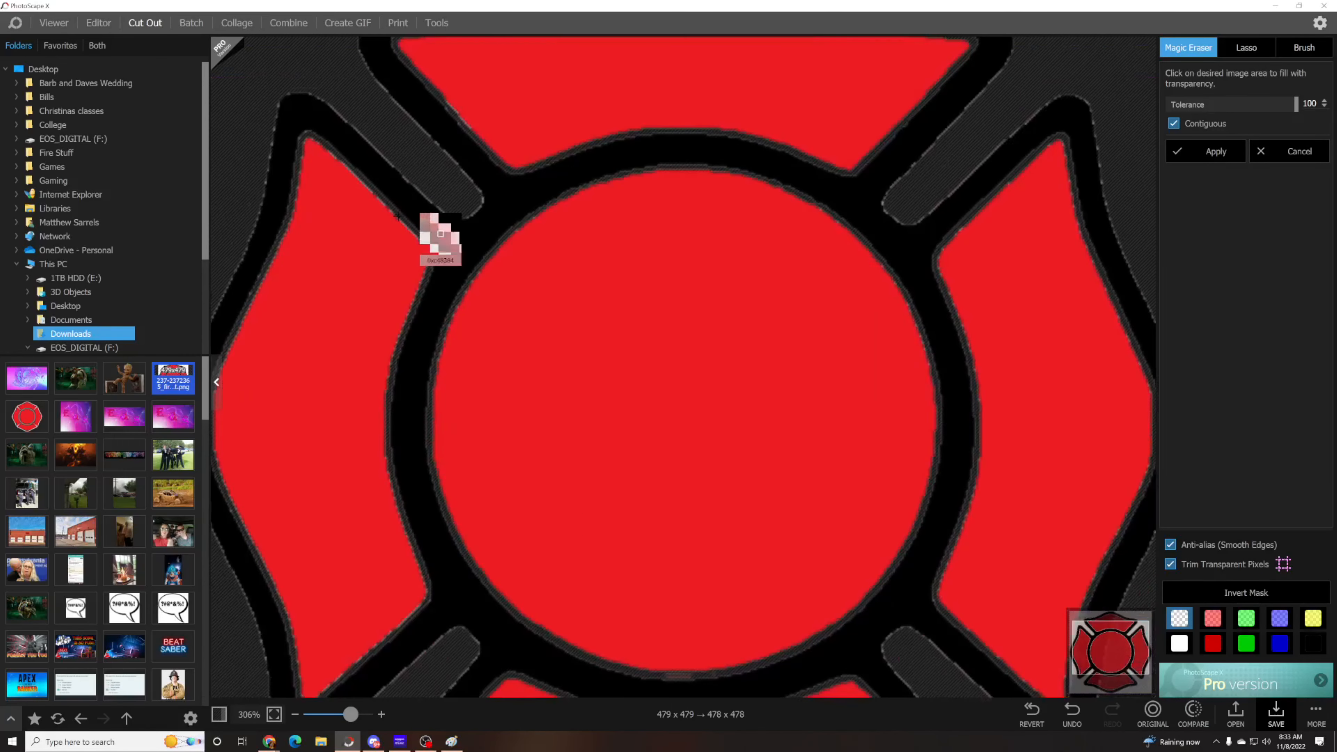
# - Save the cut-out badge over the existing fire-department-badge-template cut-out PNG in Downloads
pyautogui.moveTo(350, 714); pyautogui.dragTo(316, 714)
pyautogui.click(1276, 719)
pyautogui.click(158, 129)
pyautogui.click(269, 263)
pyautogui.click(743, 373)
# - Switch to Paint and open the saved fire department badge cut-out from Downloads
pyautogui.click(451, 741)
pyautogui.click(14, 18)
pyautogui.click(31, 60)
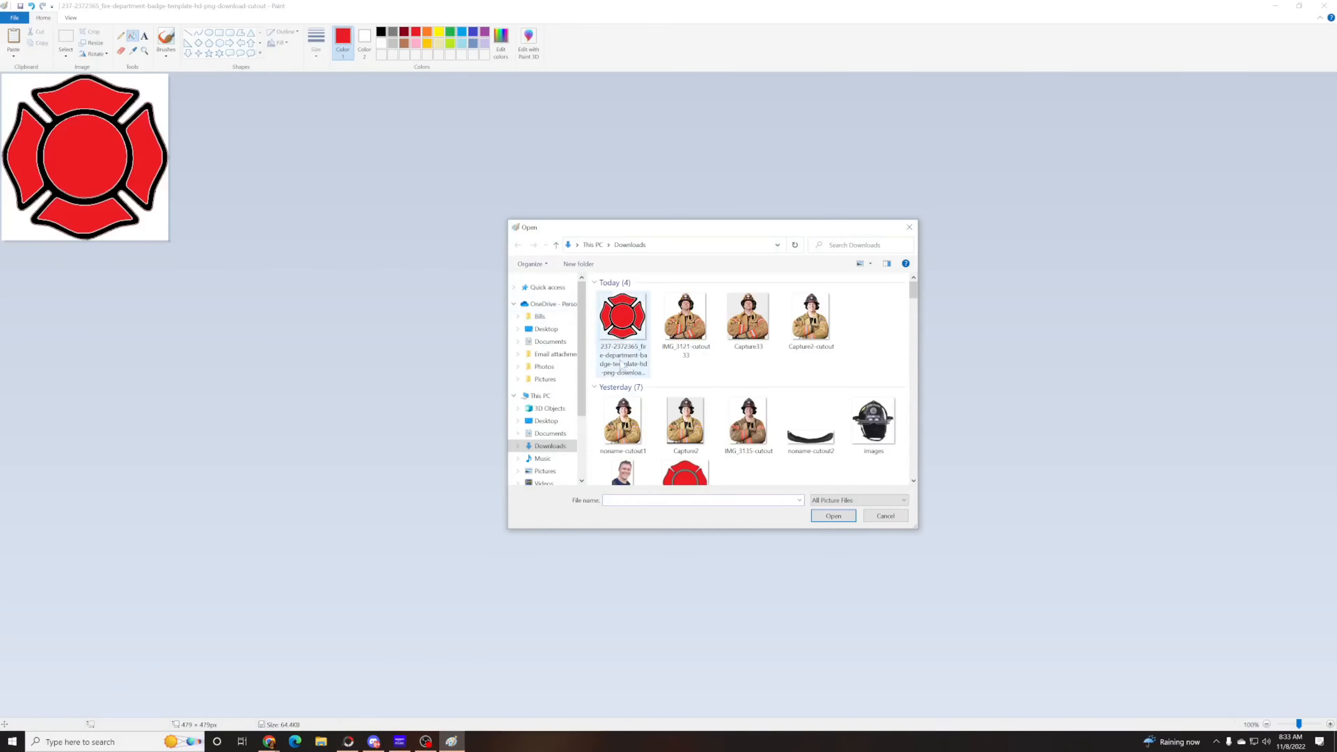
pyautogui.doubleClick(622, 365)
pyautogui.keyDown('ctrl'); pyautogui.scroll(4, 113, 119); pyautogui.keyUp('ctrl')
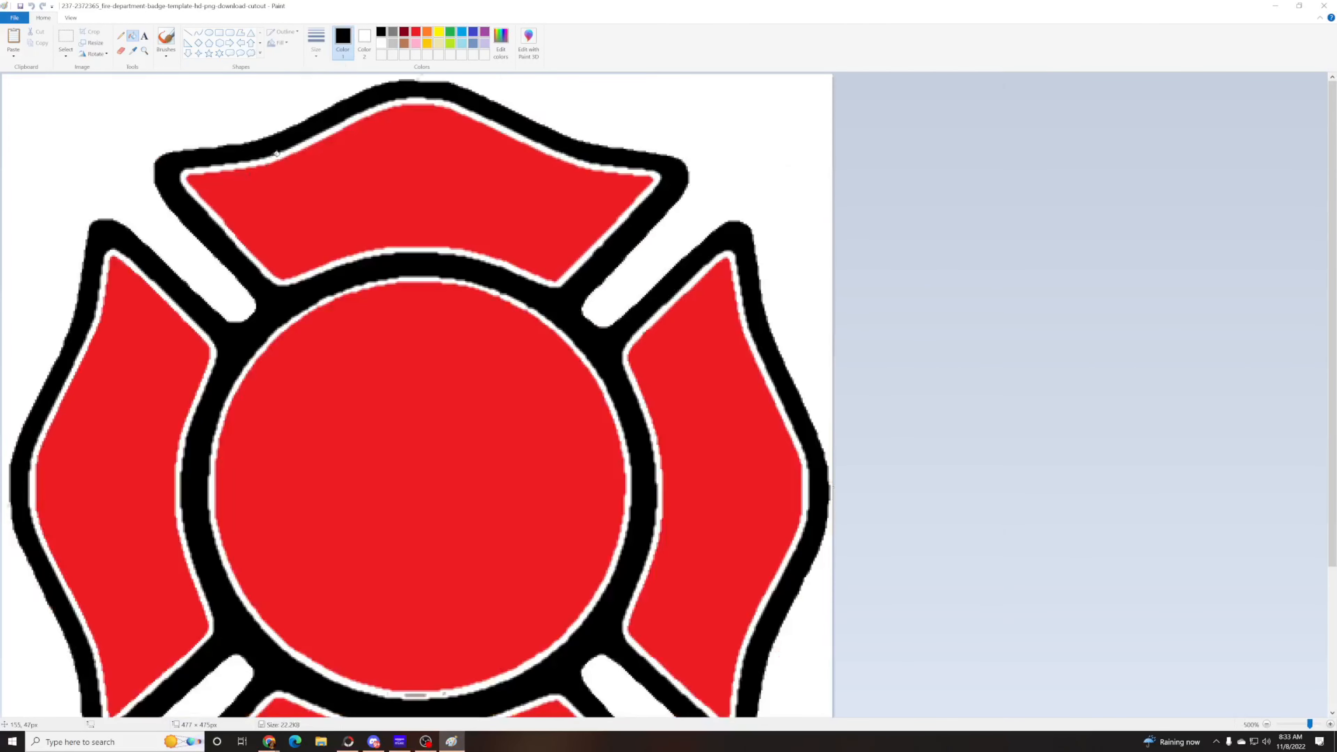
# - Try filling the white outline of the badge's upper segment with black, undo the fill, and close Paint
pyautogui.click(373, 109)
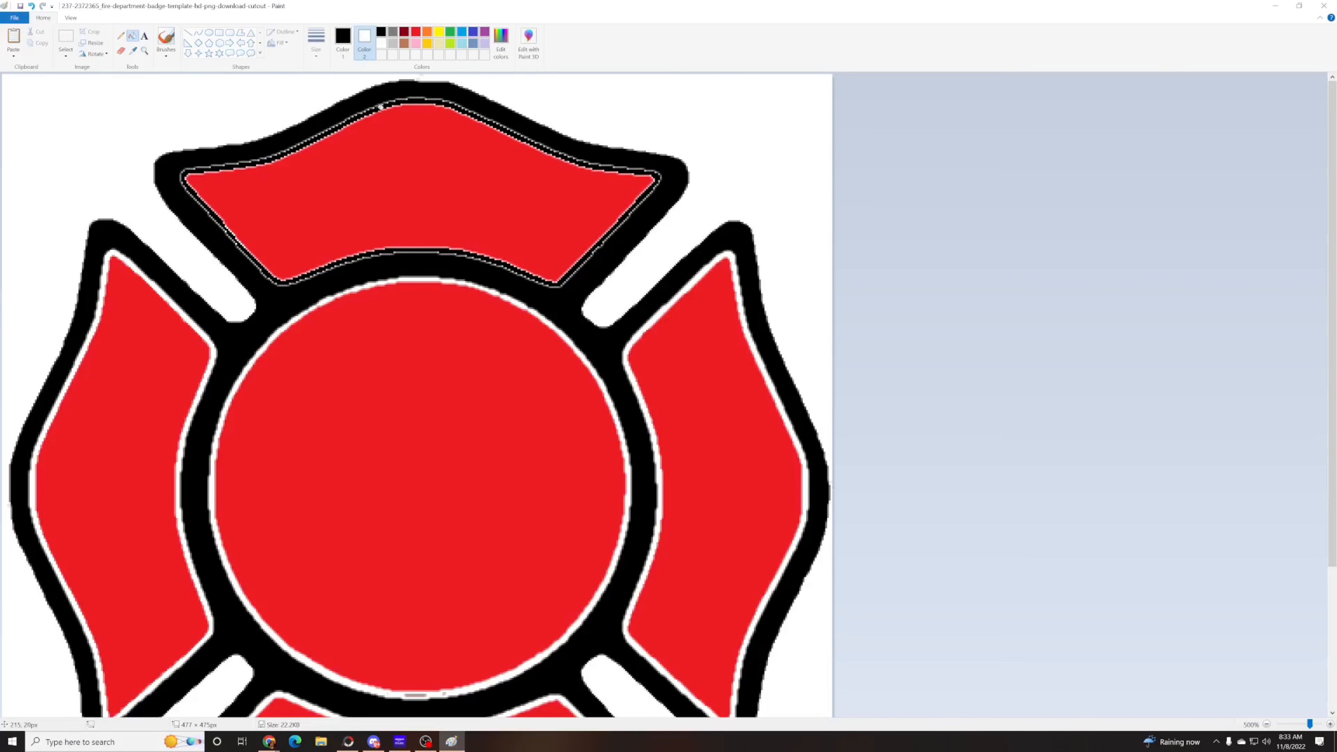
pyautogui.click(31, 6)
pyautogui.click(1324, 5)
pyautogui.click(641, 377)
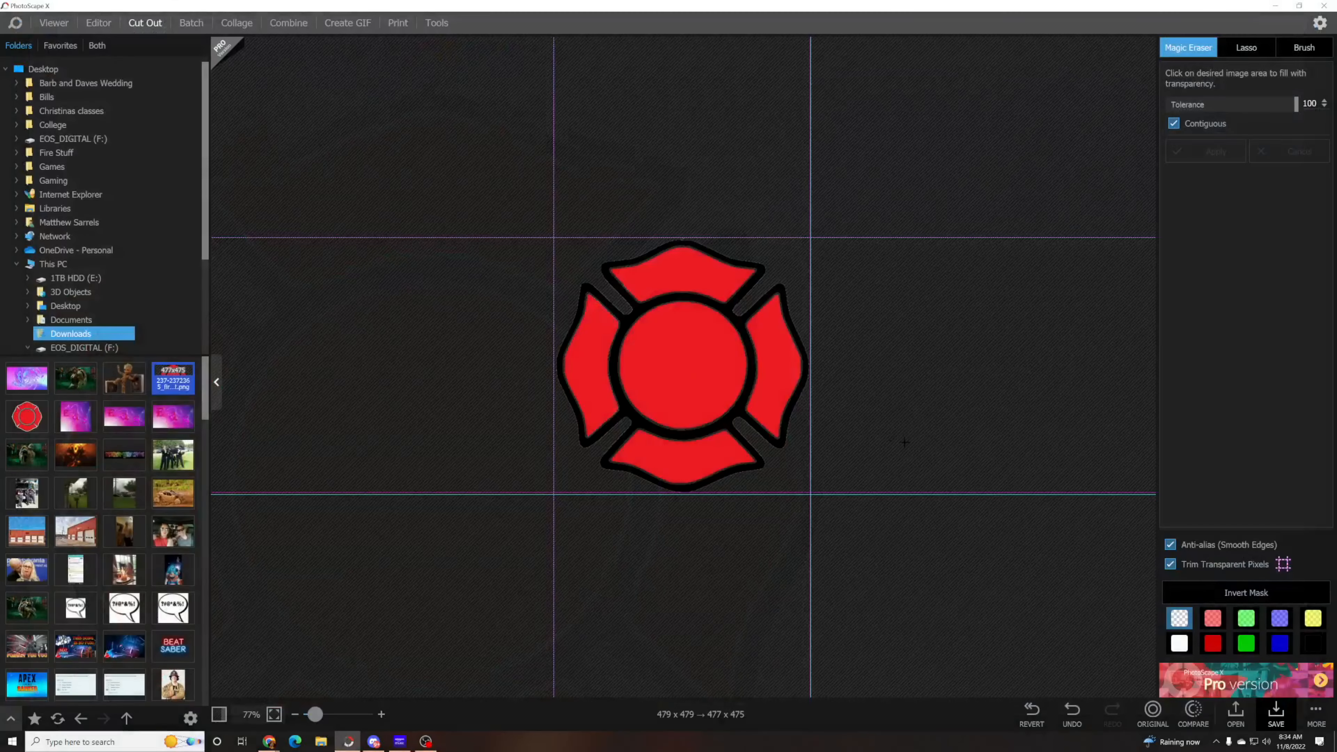
# - Open the badge in the Editor and insert the IMG_3121-cutout33 firefighter image on it
pyautogui.click(99, 23)
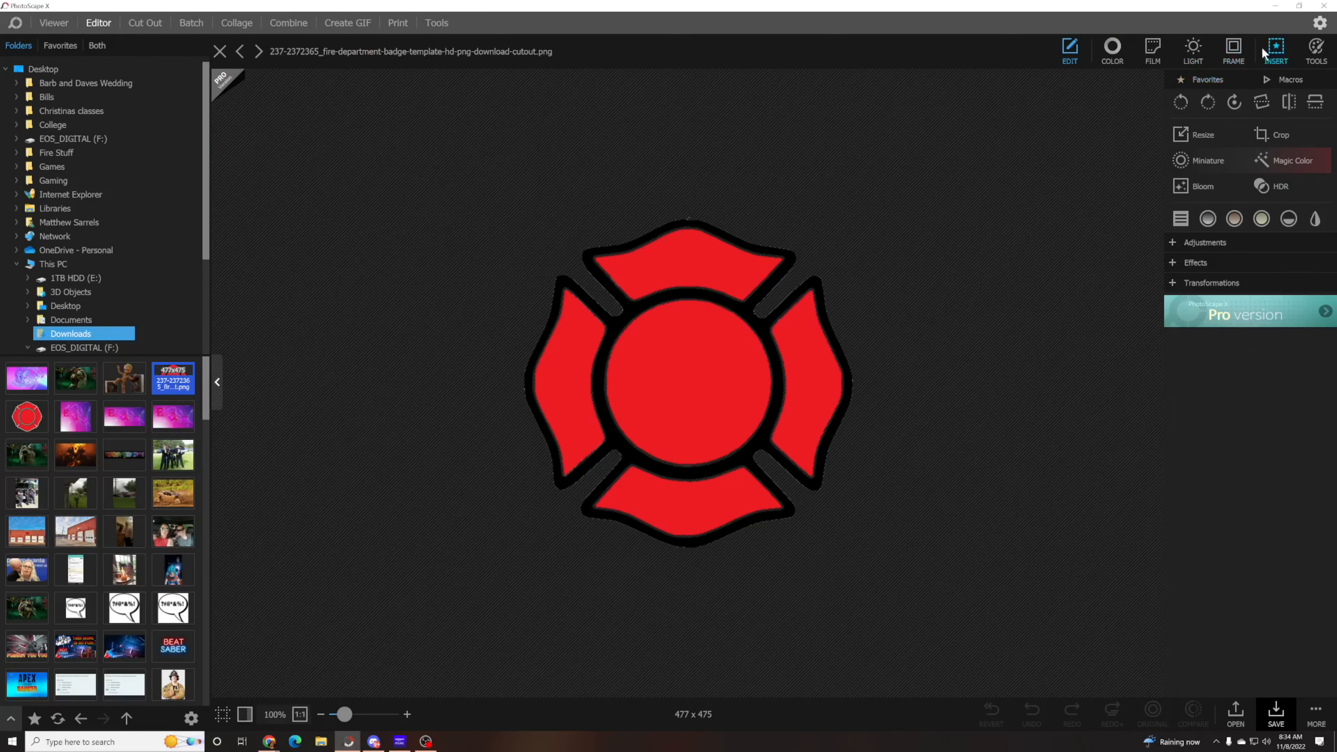
pyautogui.click(1276, 50)
pyautogui.click(1112, 53)
pyautogui.doubleClick(136, 123)
# - Scale the firefighter image down and position it over the badge's central red circle
pyautogui.moveTo(790, 256); pyautogui.dragTo(700, 359)
pyautogui.moveTo(621, 453); pyautogui.dragTo(665, 419)
pyautogui.moveTo(743, 287); pyautogui.dragTo(731, 301)
pyautogui.moveTo(657, 411); pyautogui.dragTo(668, 426)
pyautogui.moveTo(678, 370)
pyautogui.mouseDown()
pyautogui.moveTo(678, 351)
pyautogui.moveTo(680, 370)
pyautogui.mouseUp()
pyautogui.moveTo(664, 315); pyautogui.dragTo(665, 294)
pyautogui.moveTo(661, 421)
pyautogui.mouseDown()
pyautogui.moveTo(661, 408)
pyautogui.moveTo(661, 431)
pyautogui.mouseUp()
# - Erase the badge's central red circle in Cut Out and save the result as a separate PNG ending in "-cutout-cutout"
pyautogui.click(1113, 54)
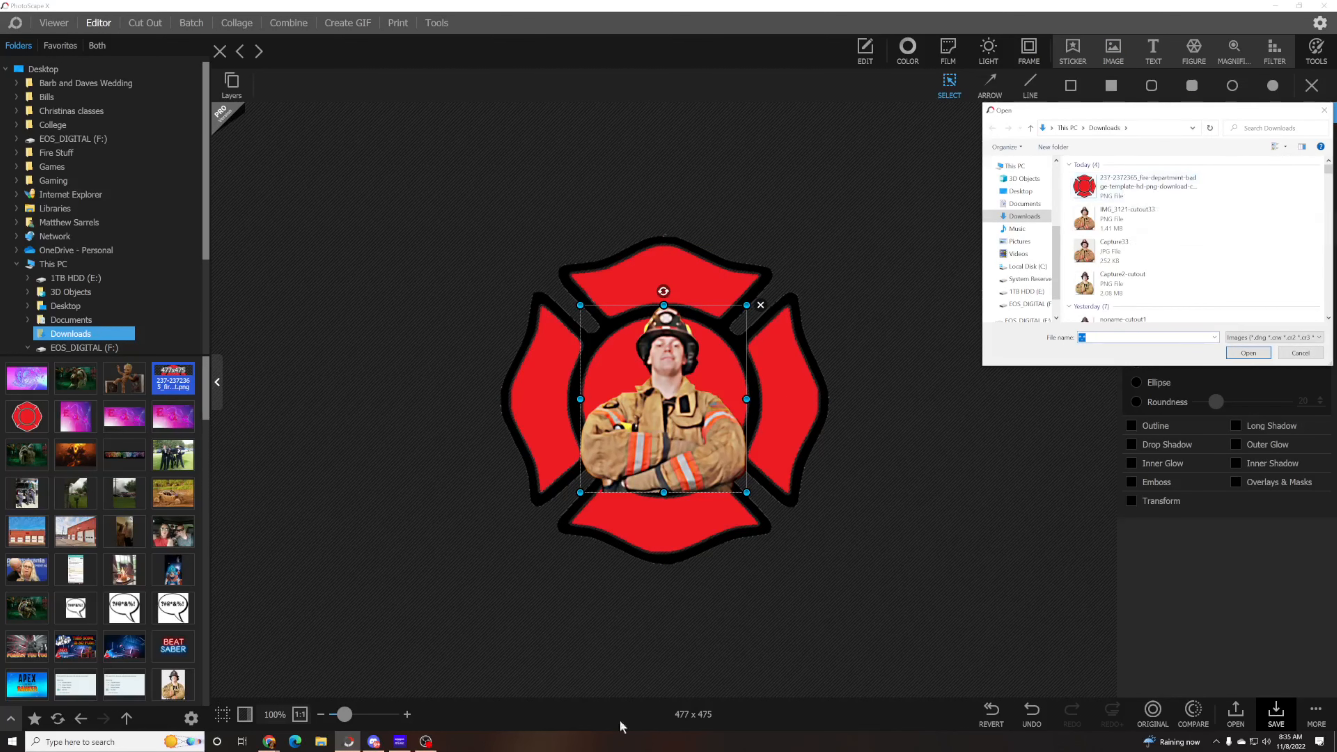
pyautogui.click(1324, 110)
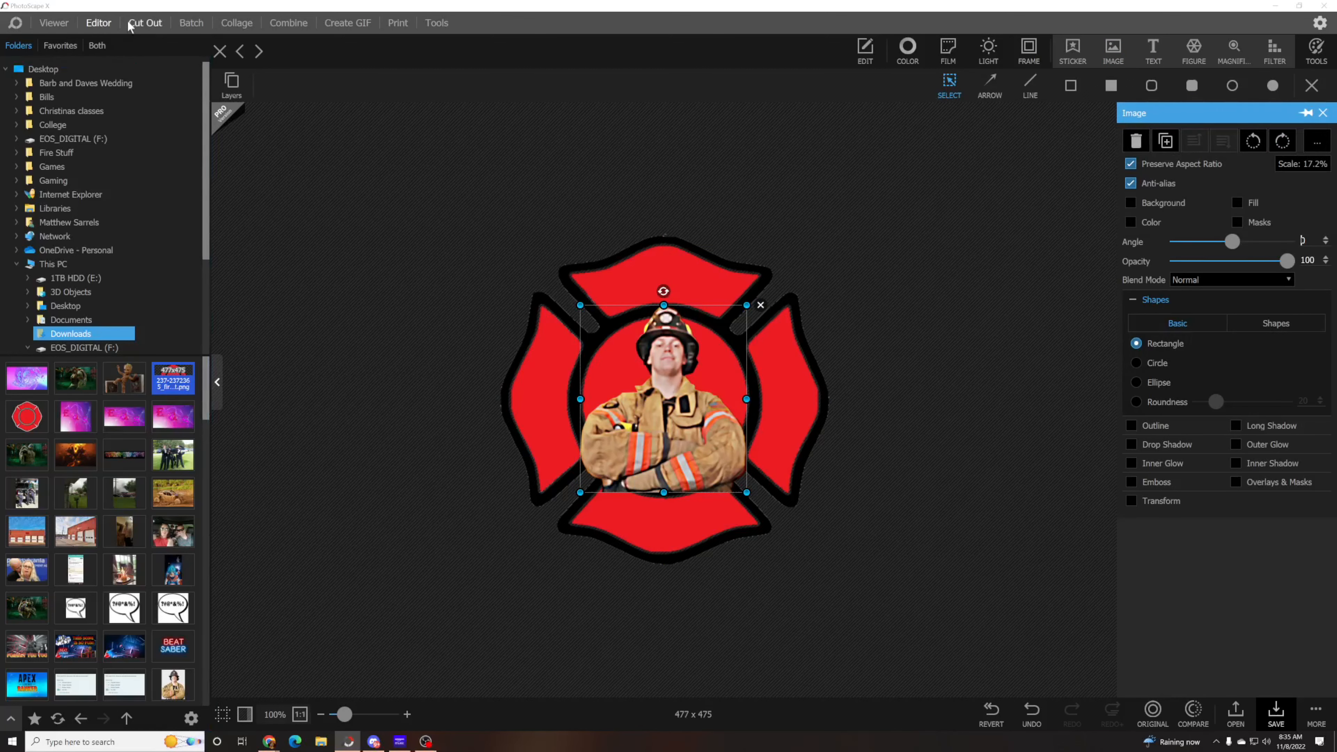
pyautogui.click(134, 25)
pyautogui.click(750, 377)
pyautogui.click(1271, 722)
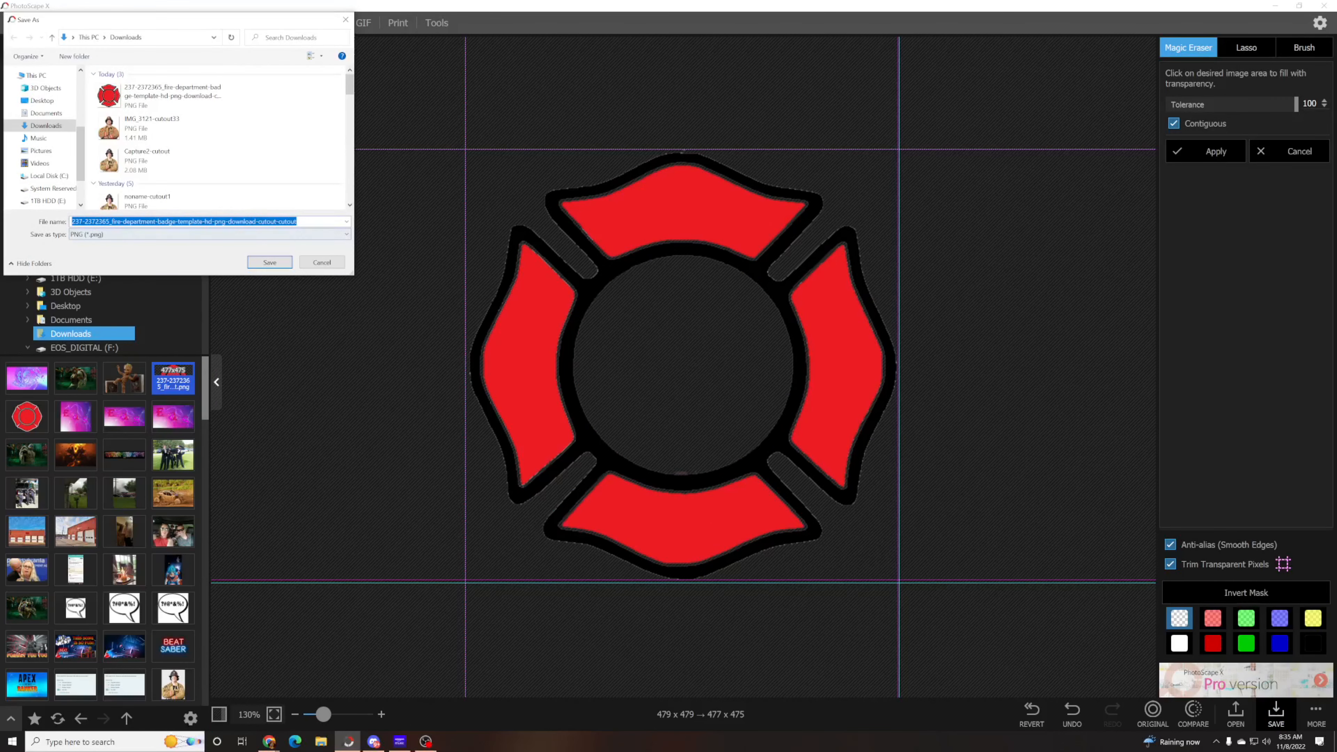
pyautogui.click(271, 262)
# - Return to the Editor and insert the badge image with the hollow centre on top of the firefighter
pyautogui.click(100, 23)
pyautogui.click(1119, 50)
pyautogui.click(1139, 188)
pyautogui.click(1261, 358)
# - Resize and align the hollow-centre badge so it exactly covers the badge underneath, and deselect it
pyautogui.moveTo(519, 256); pyautogui.dragTo(499, 237)
pyautogui.moveTo(772, 419); pyautogui.dragTo(775, 427)
pyautogui.moveTo(510, 247); pyautogui.dragTo(496, 232)
pyautogui.moveTo(810, 446); pyautogui.dragTo(768, 466)
pyautogui.moveTo(660, 238); pyautogui.dragTo(658, 233)
pyautogui.moveTo(499, 395); pyautogui.dragTo(493, 395)
pyautogui.moveTo(784, 392)
pyautogui.mouseDown()
pyautogui.moveTo(781, 406)
pyautogui.moveTo(788, 394)
pyautogui.mouseUp()
pyautogui.click(918, 424)
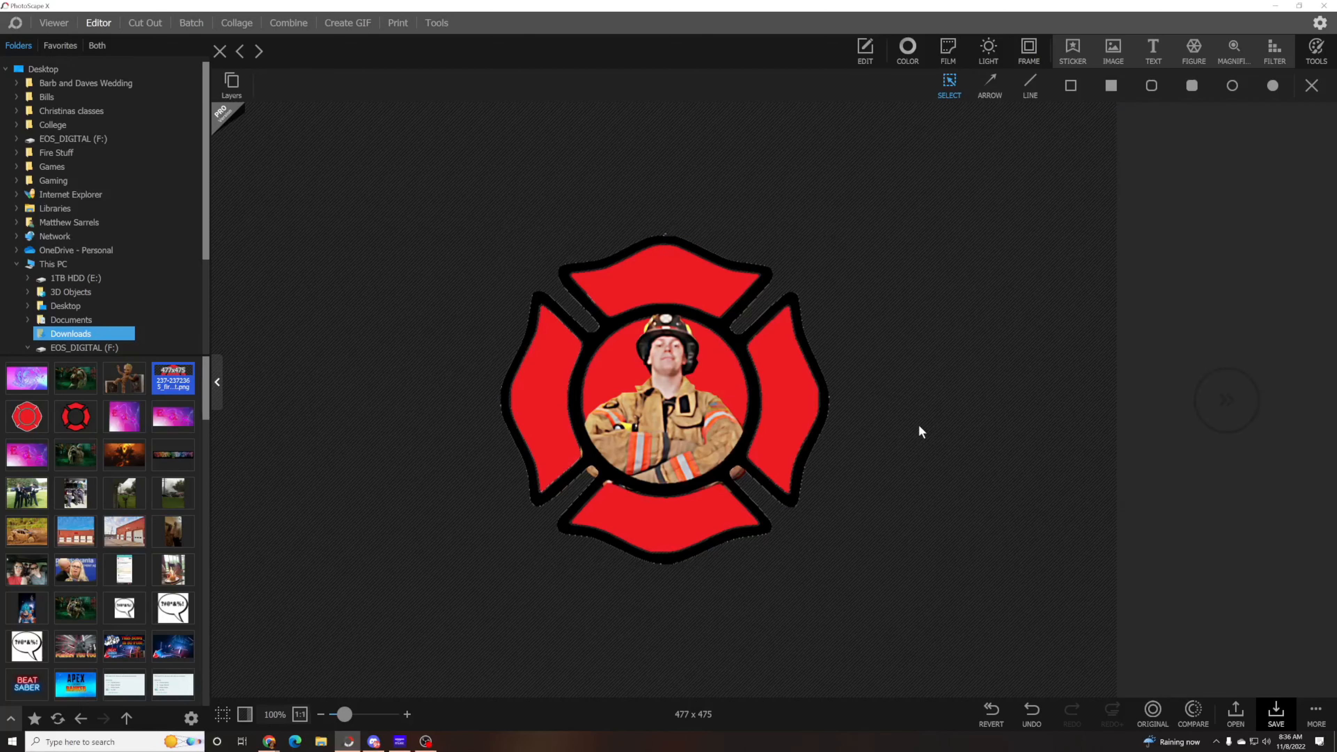
# - Select the firefighter layer beneath the hollow-centre badge, scale it to about 17% and centre it within the ring
pyautogui.click(646, 436)
pyautogui.click(232, 84)
pyautogui.click(223, 136)
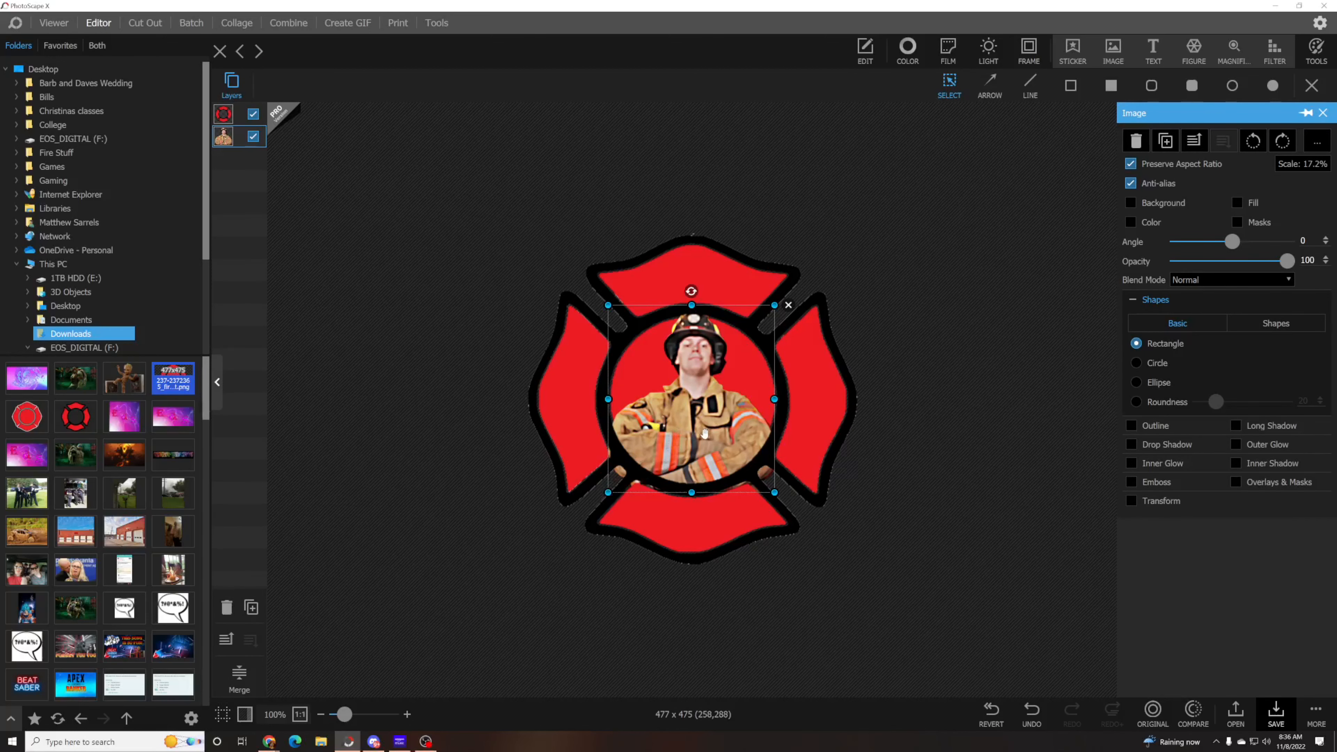
pyautogui.moveTo(652, 463); pyautogui.dragTo(708, 427)
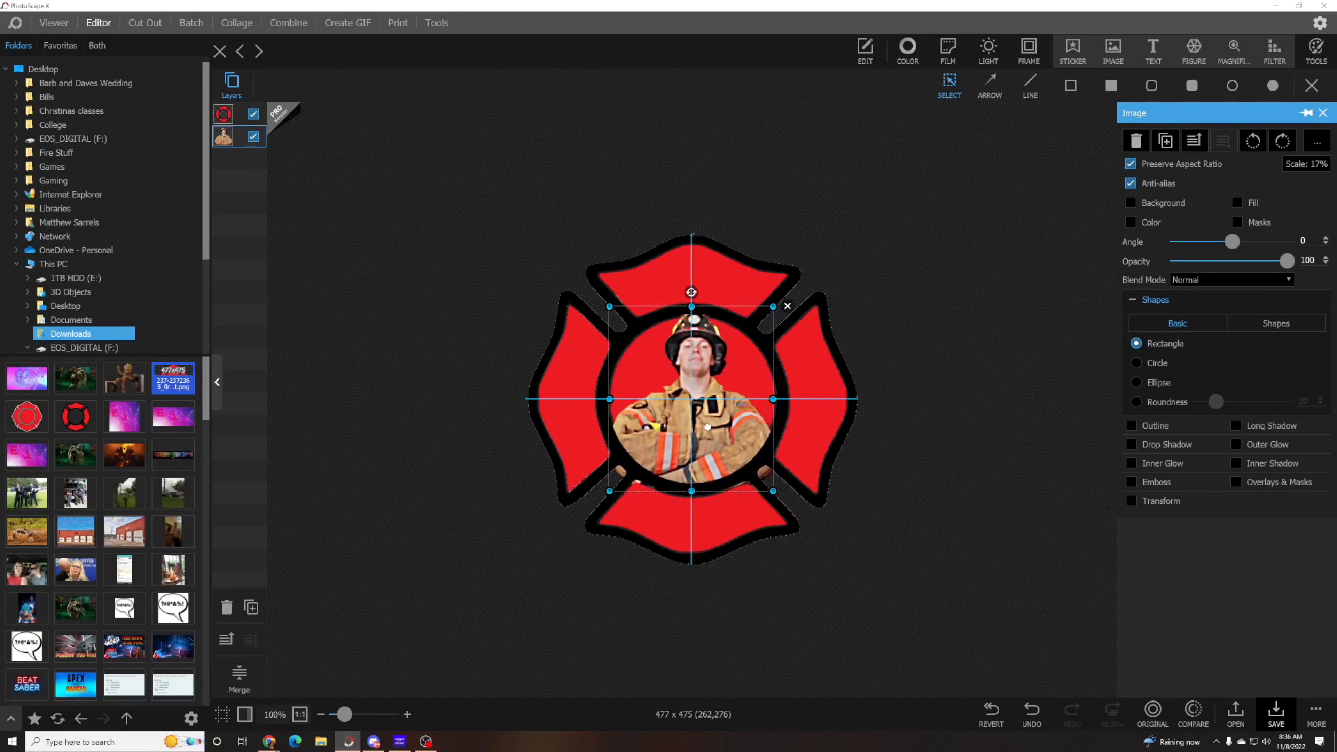
pyautogui.click(922, 272)
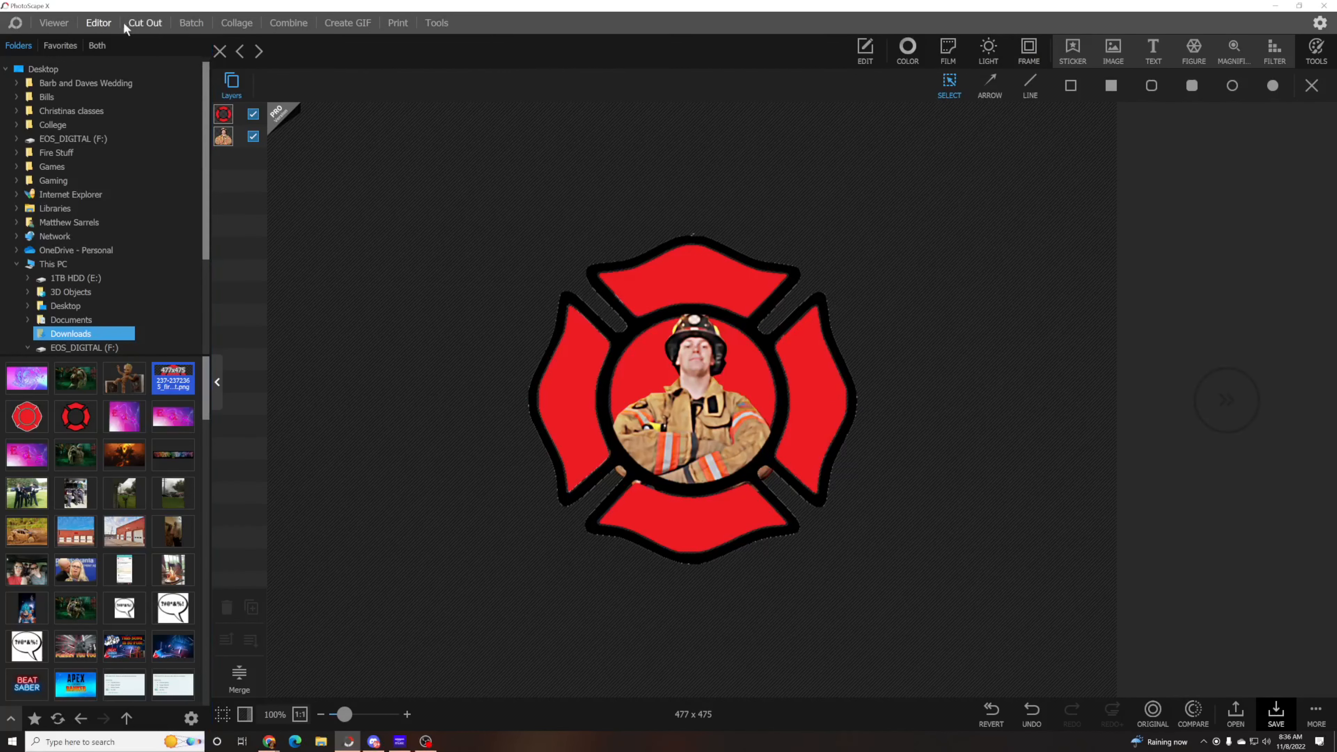
# - Open the IMG_3121 firefighter cutout PNG from the Downloads folder in Cut Out
pyautogui.click(145, 24)
pyautogui.scroll(-3, 71, 570)
pyautogui.click(121, 574)
pyautogui.scroll(-5, 122, 574)
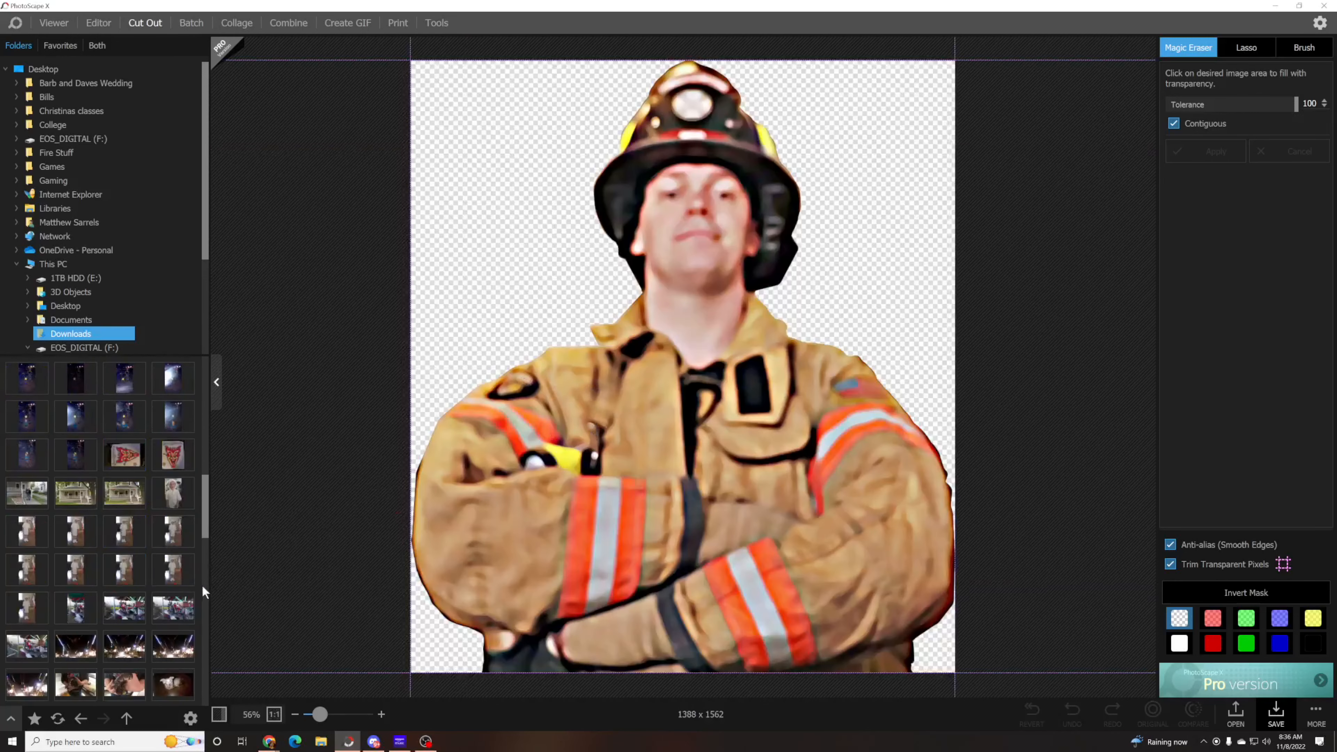
pyautogui.moveTo(203, 586); pyautogui.dragTo(203, 631)
pyautogui.moveTo(125, 494); pyautogui.dragTo(526, 400)
# - Lasso away the firefighter's lower torso along a curve below the crossed arms and save the result as a new PNG
pyautogui.click(1247, 49)
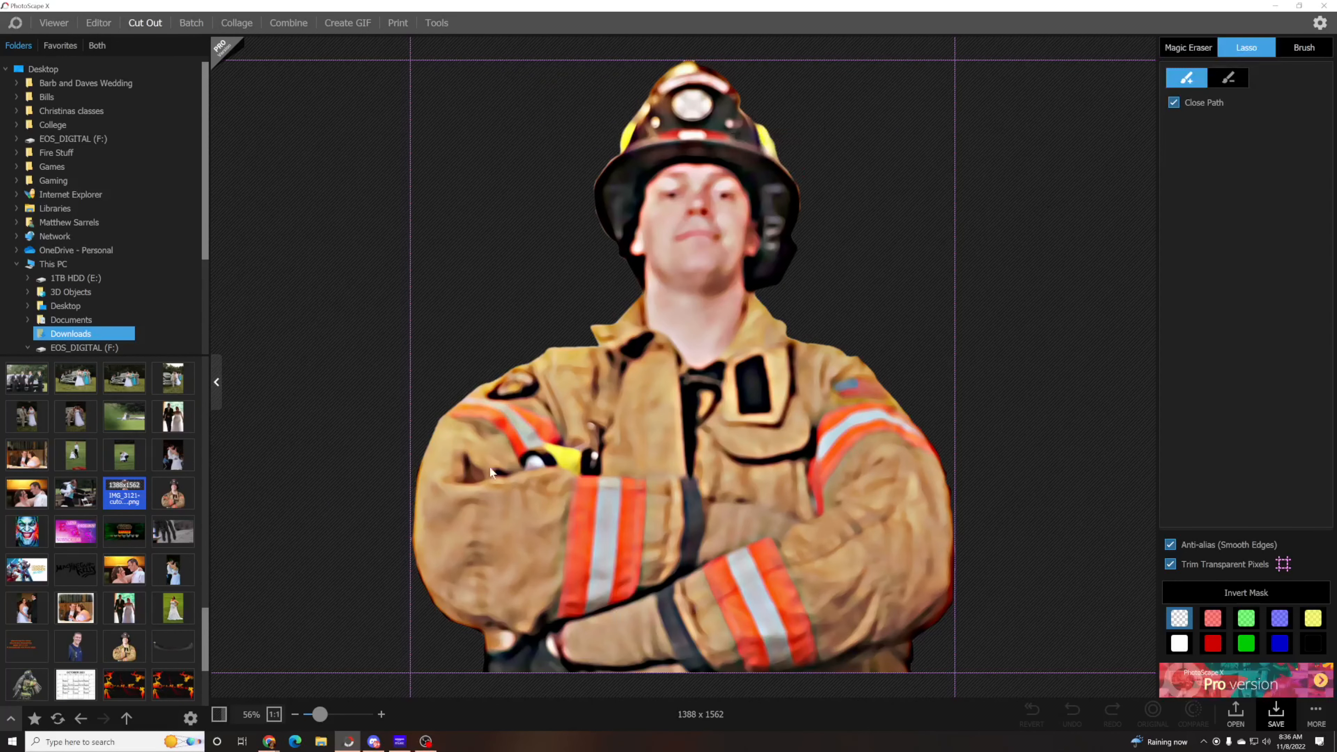
pyautogui.moveTo(1154, 695); pyautogui.dragTo(25, 556)
pyautogui.click(1276, 714)
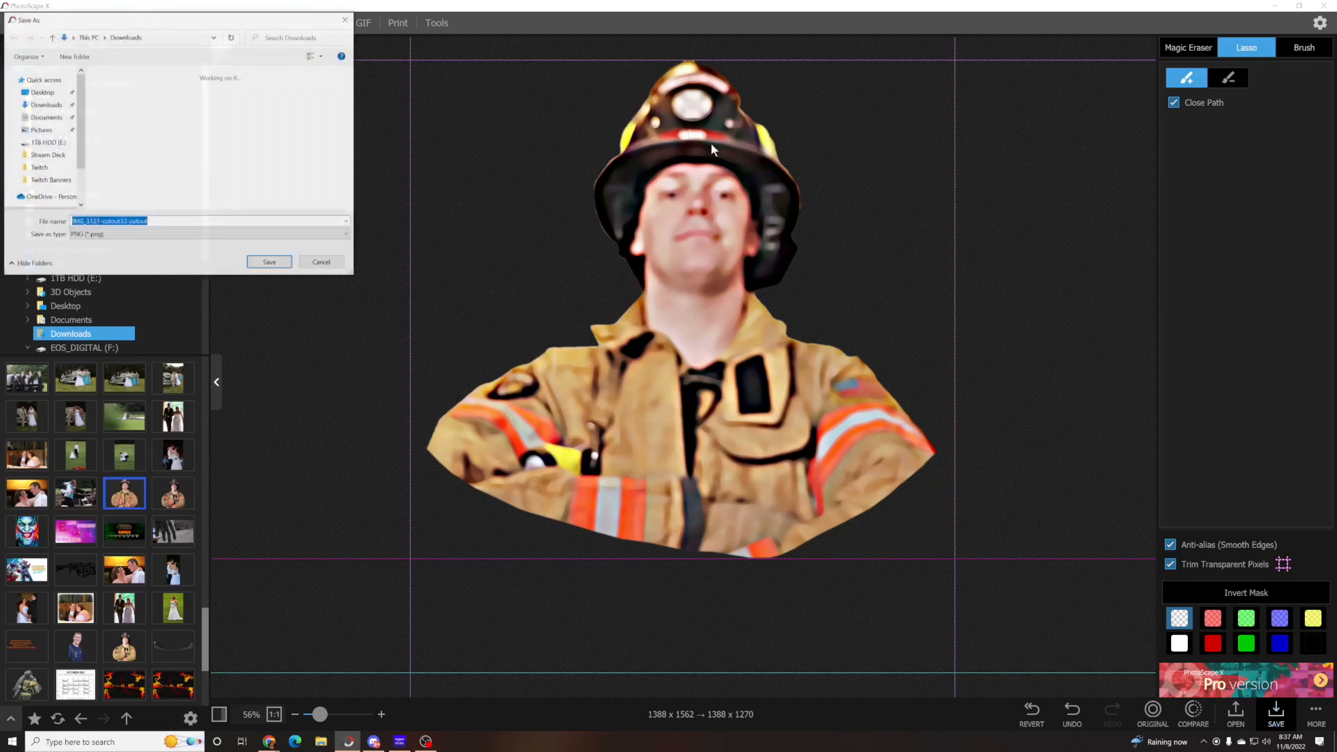
pyautogui.click(269, 262)
# - Return to the Editor and insert the trimmed firefighter PNG as the topmost image over the badge
pyautogui.click(105, 27)
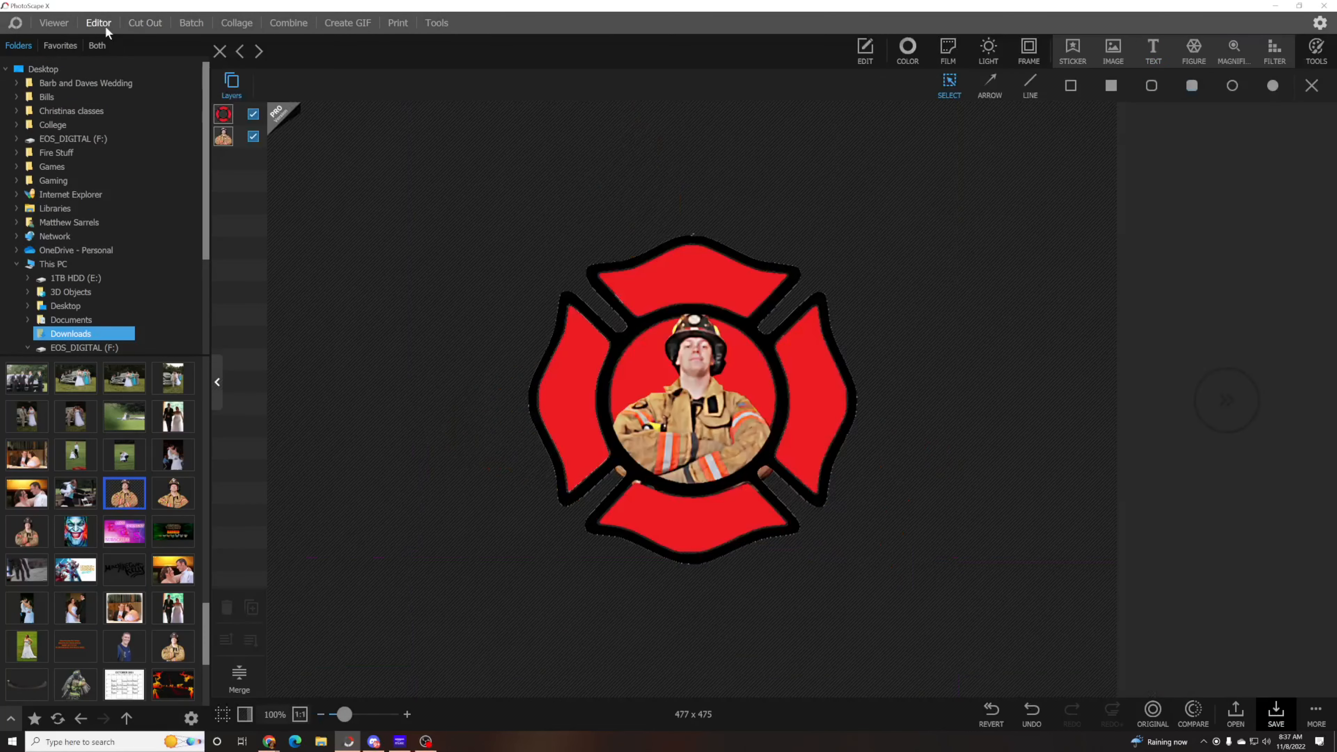
pyautogui.click(1112, 51)
pyautogui.click(1135, 186)
pyautogui.click(1244, 353)
# - Scale down the trimmed firefighter and align it over the one beneath so the helmet overlaps the ring's upper edge
pyautogui.moveTo(836, 268); pyautogui.dragTo(737, 358)
pyautogui.moveTo(651, 487); pyautogui.dragTo(703, 423)
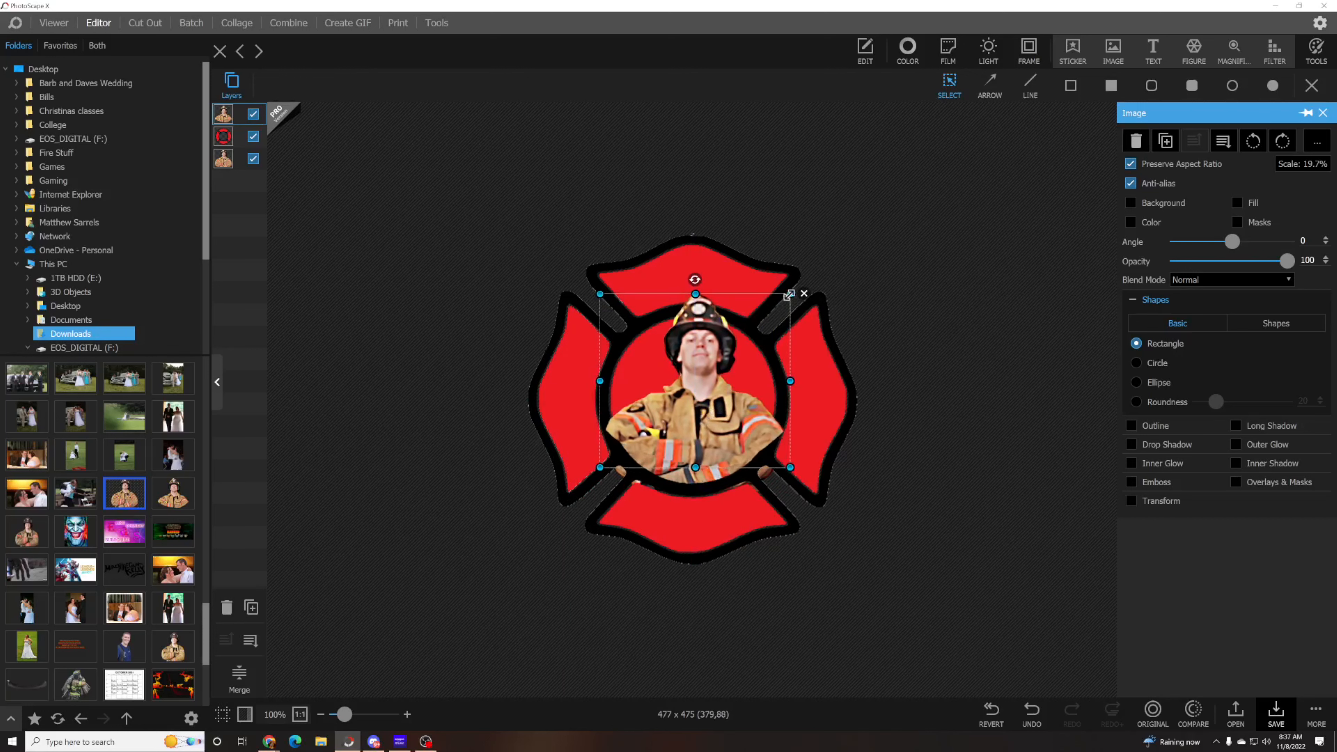
pyautogui.moveTo(787, 295); pyautogui.dragTo(766, 316)
pyautogui.moveTo(694, 448); pyautogui.dragTo(703, 438)
pyautogui.click(1021, 256)
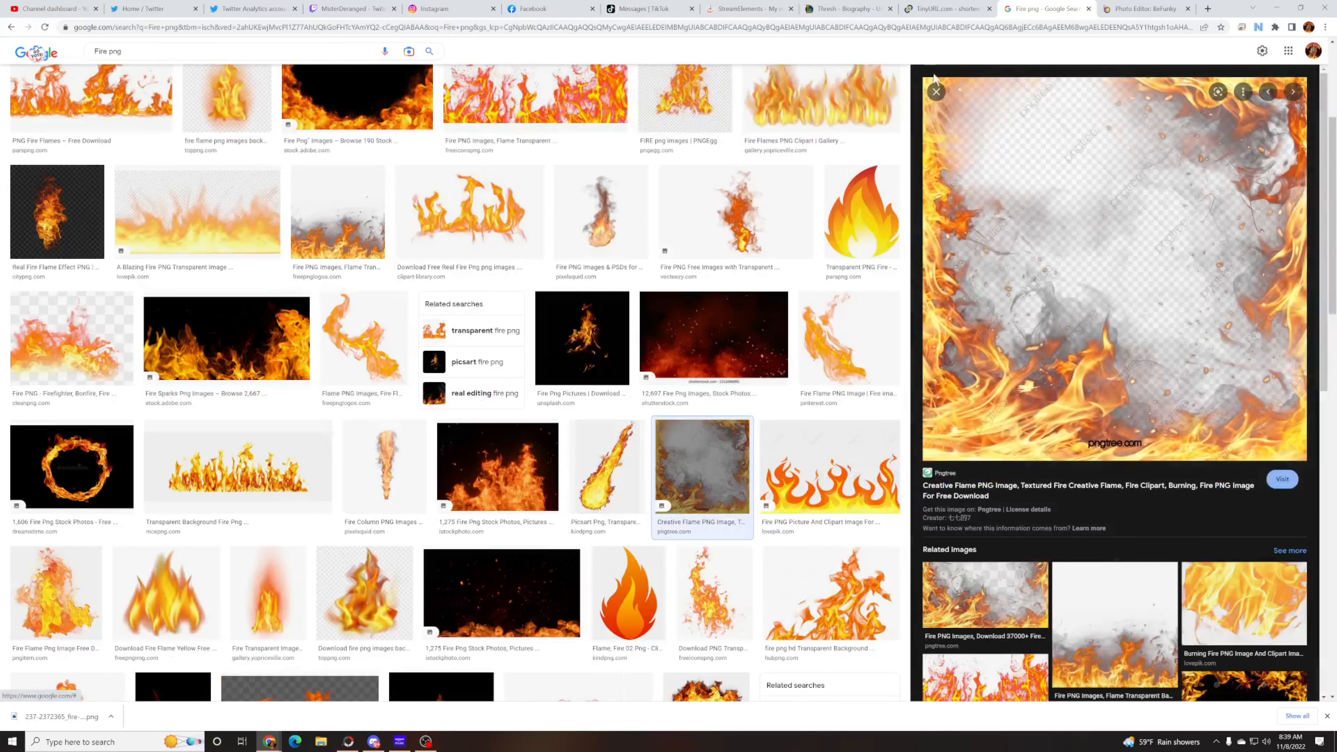
# - Examine the "Fire png" image search results for a flame picture that suits the badge
pyautogui.click(936, 92)
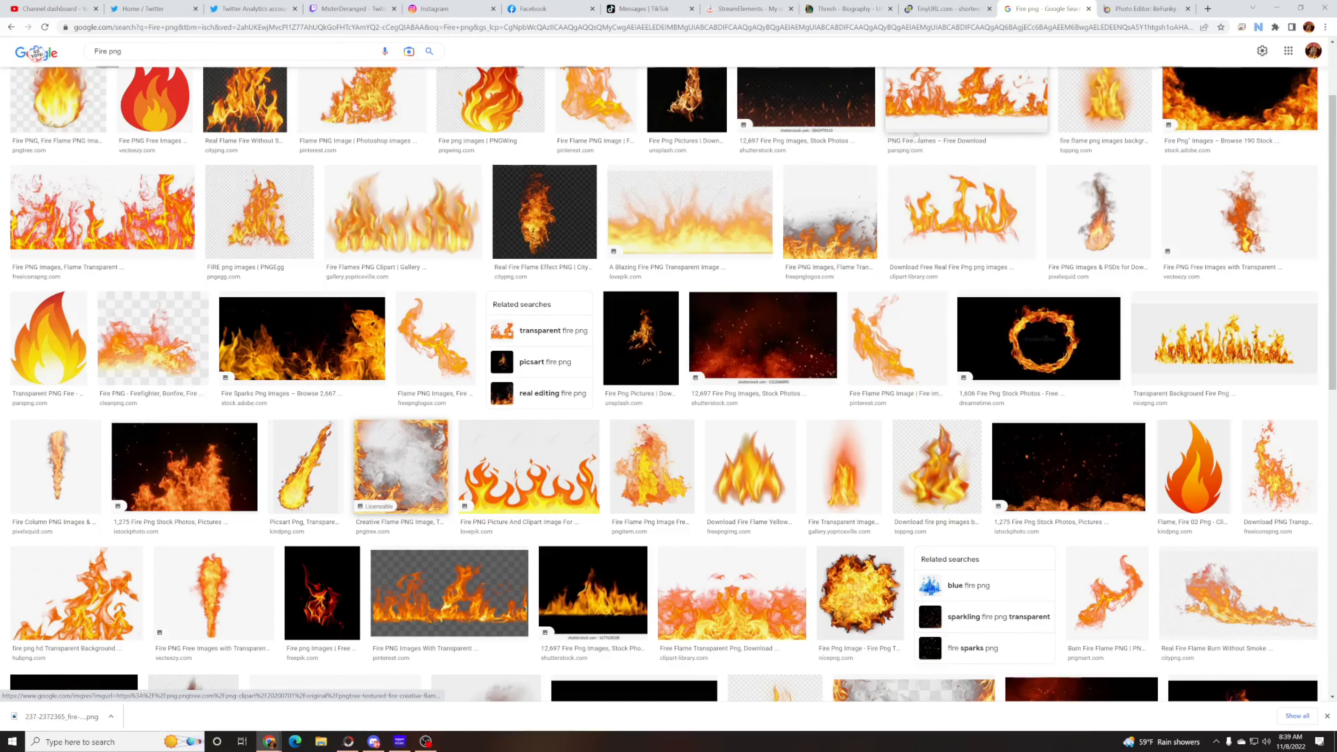
pyautogui.click(413, 459)
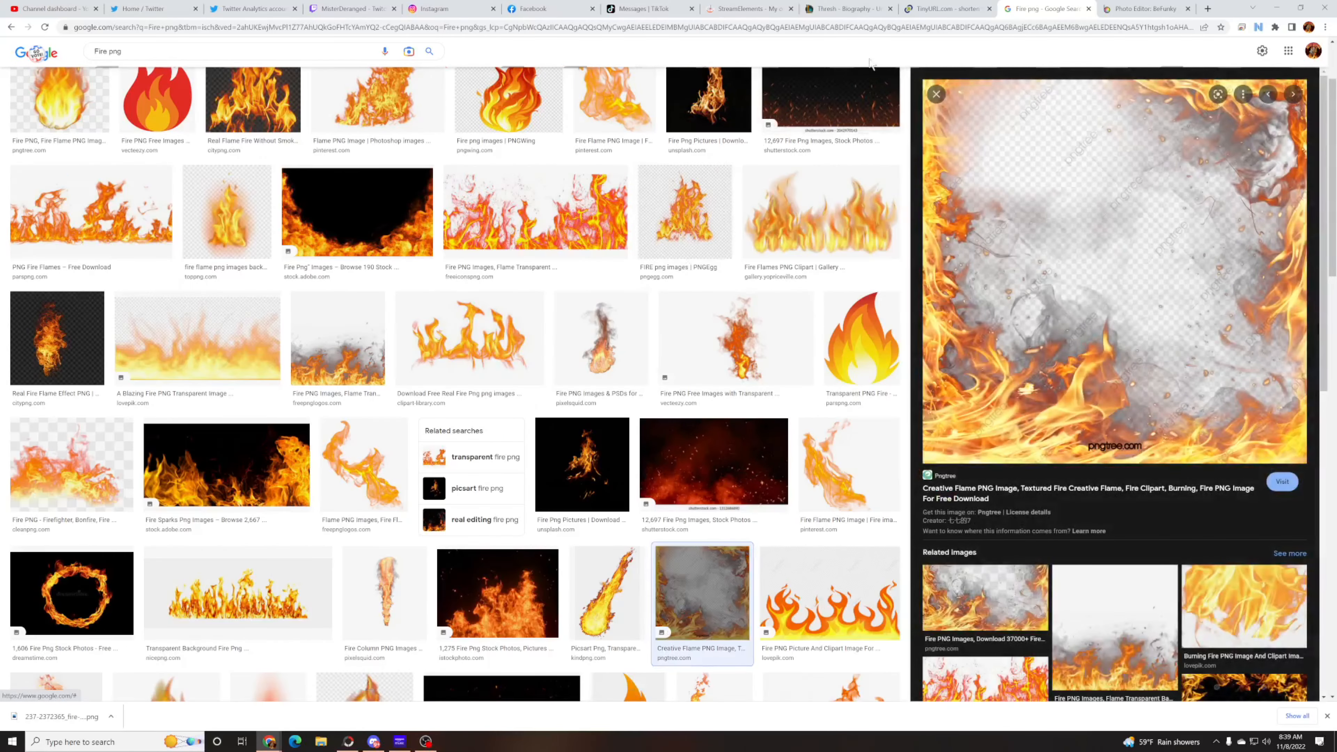
pyautogui.click(936, 93)
pyautogui.scroll(-7, 601, 339)
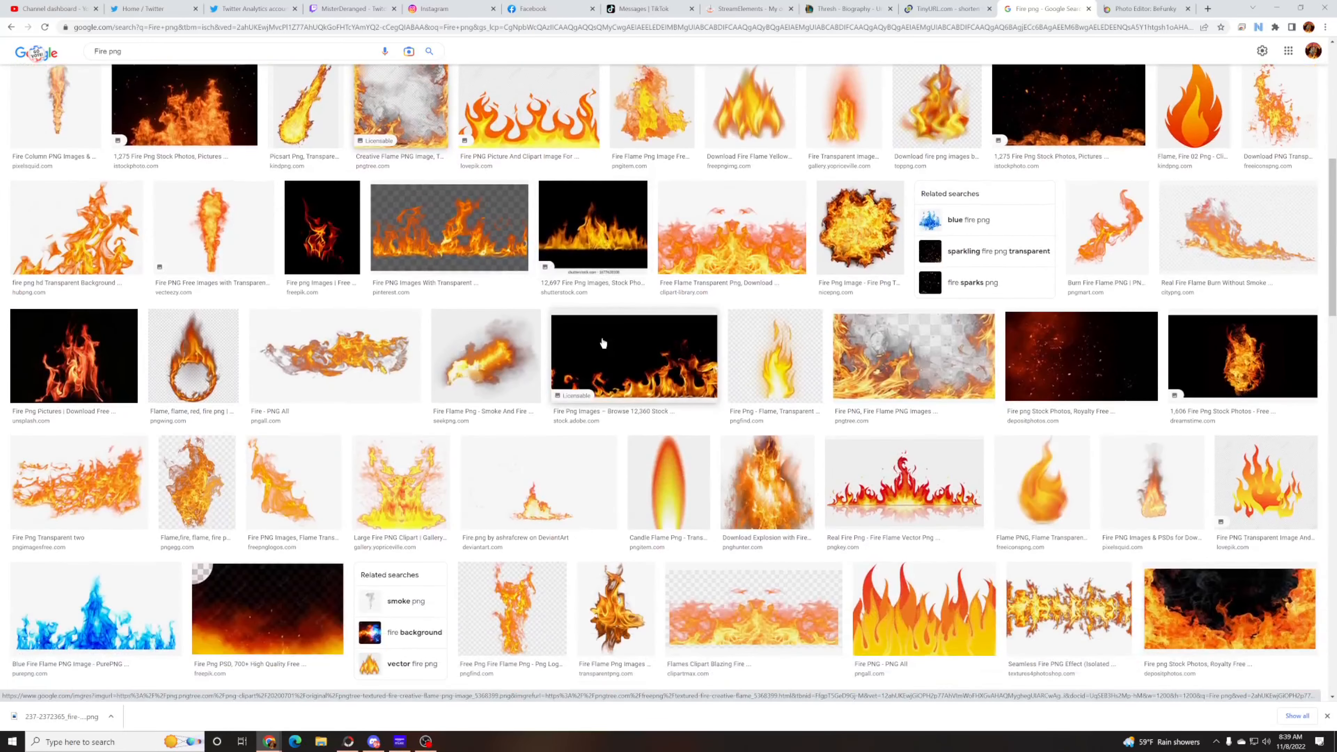
pyautogui.scroll(-6, 603, 342)
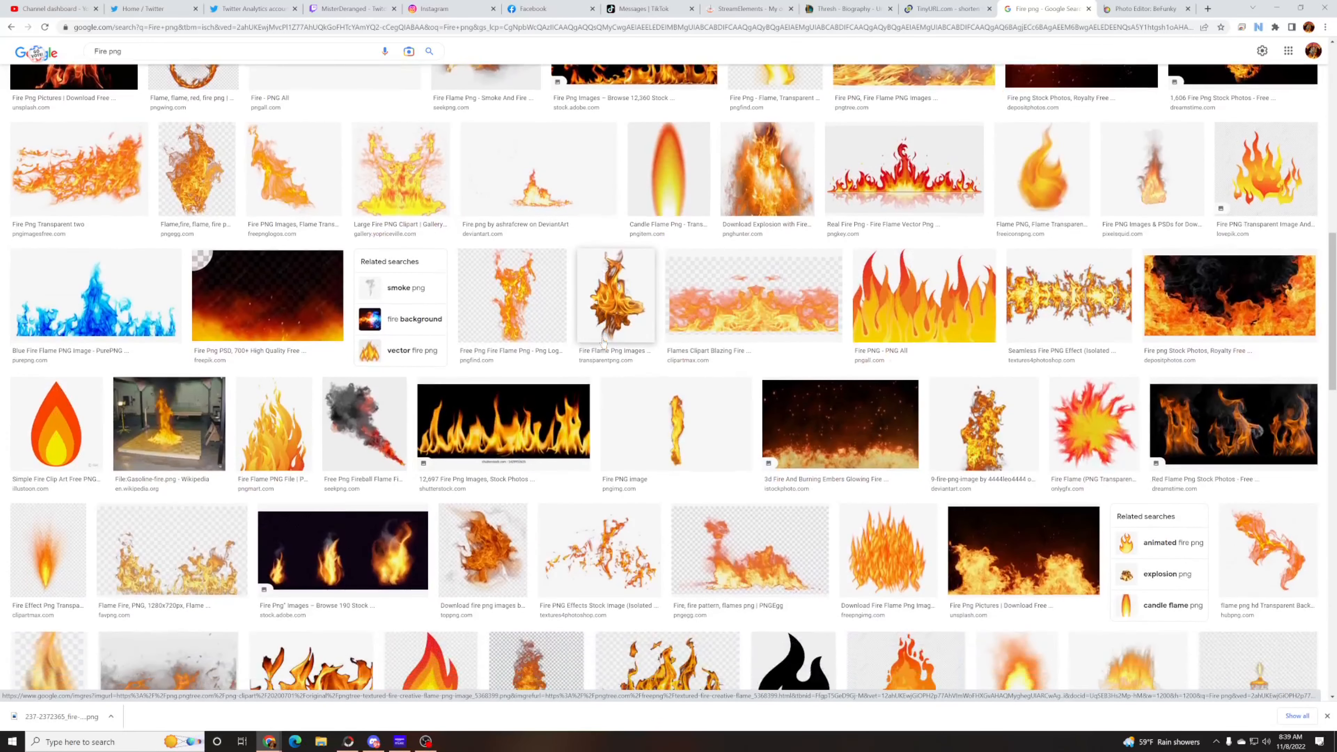
pyautogui.scroll(-4, 603, 342)
pyautogui.scroll(-7, 603, 342)
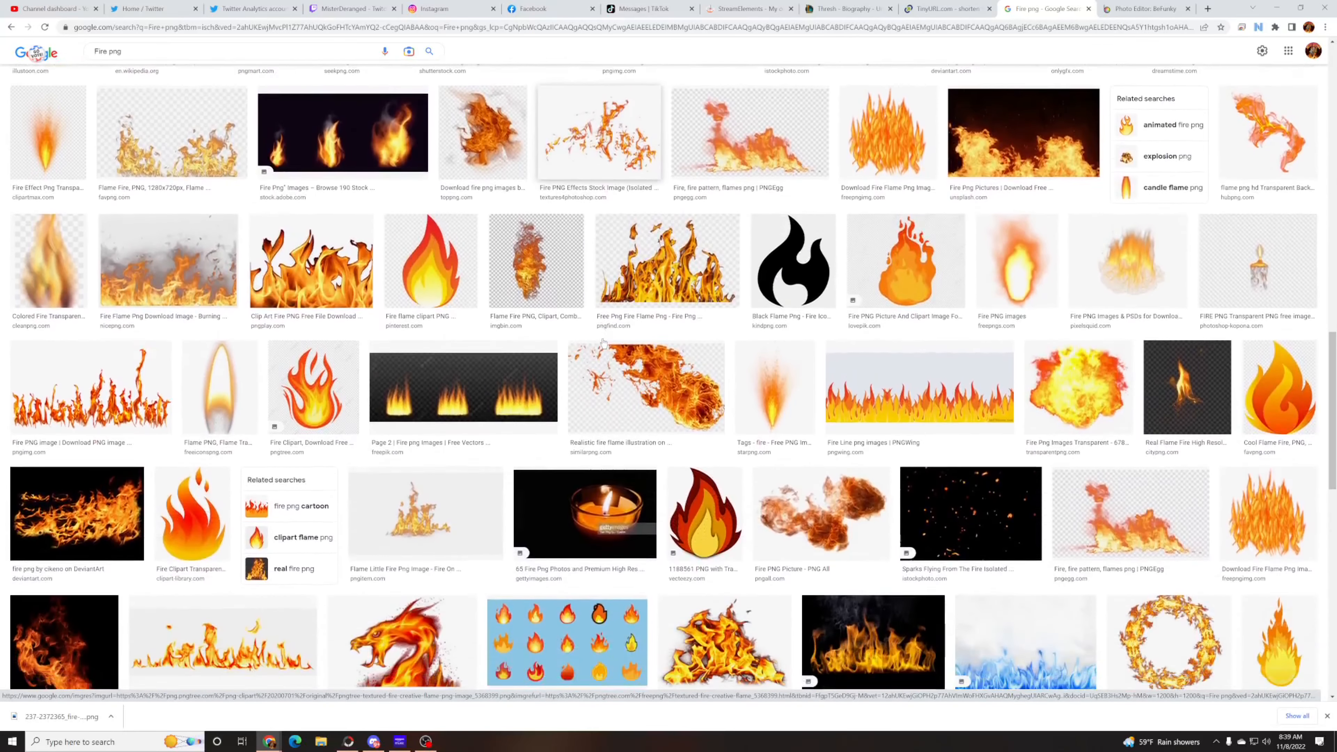
pyautogui.scroll(-1, 603, 342)
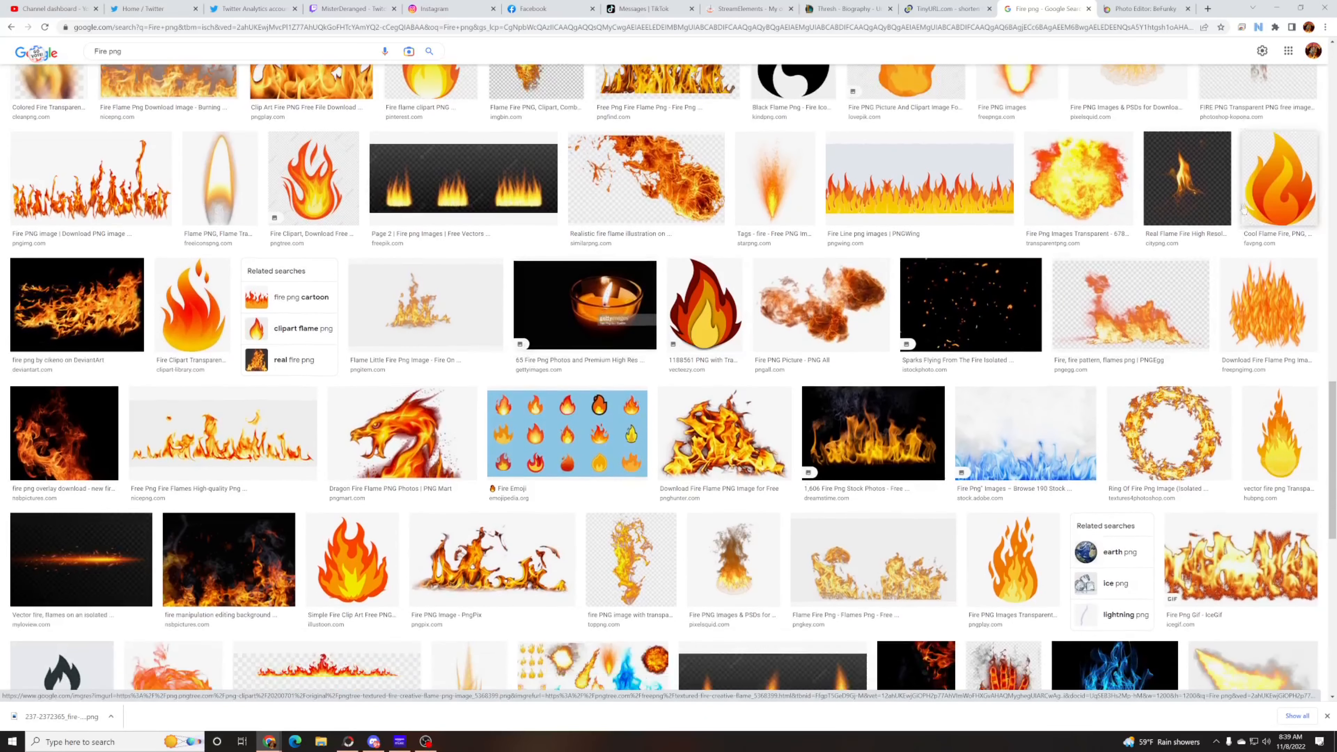
# - Preview the round fire burst image from NicePNG and save it to the Downloads folder
pyautogui.click(1079, 192)
pyautogui.click(1240, 419)
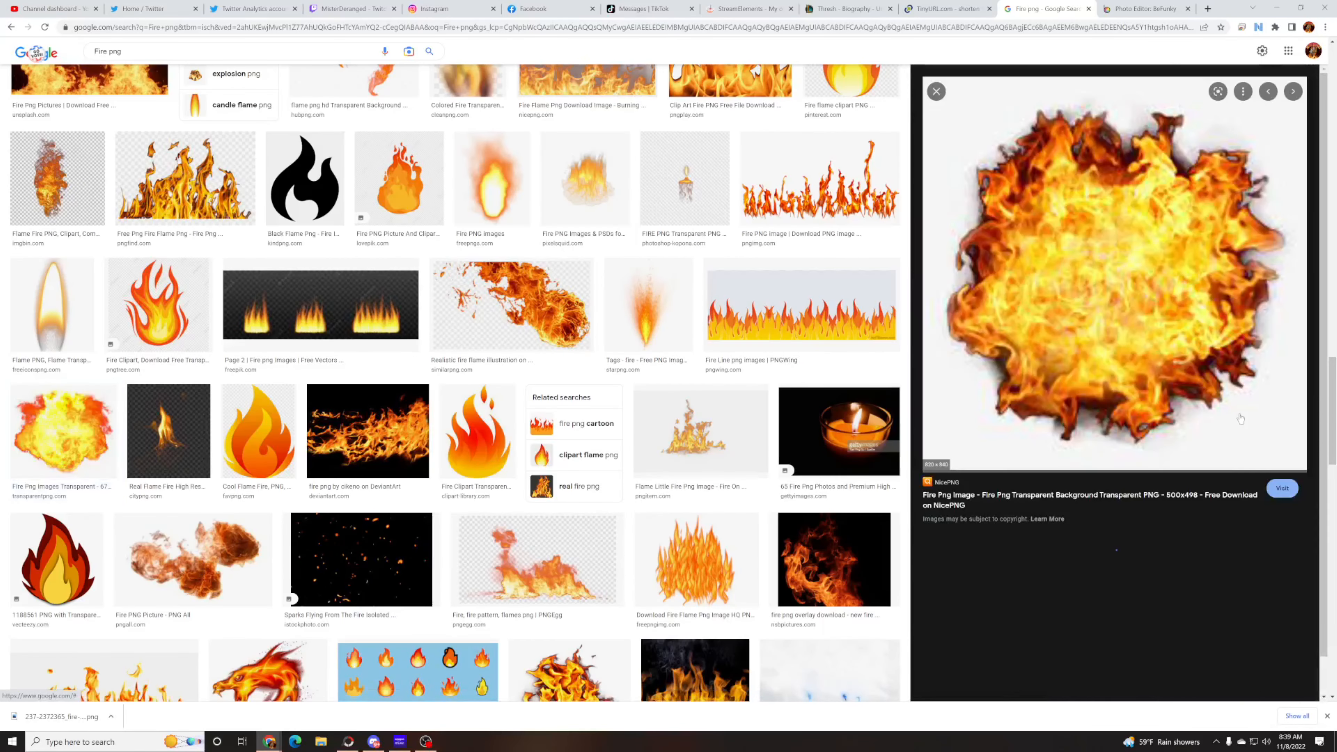
pyautogui.rightClick(1130, 151)
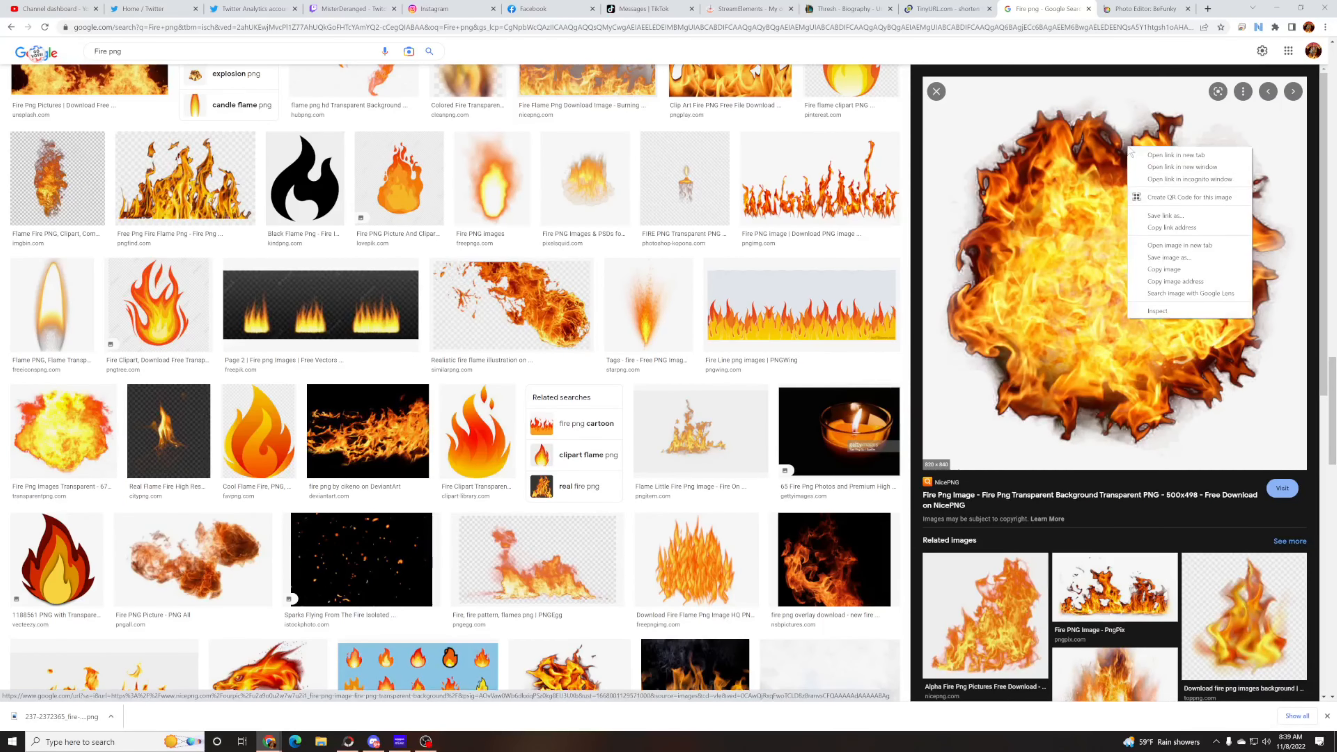
pyautogui.click(1182, 260)
pyautogui.click(246, 216)
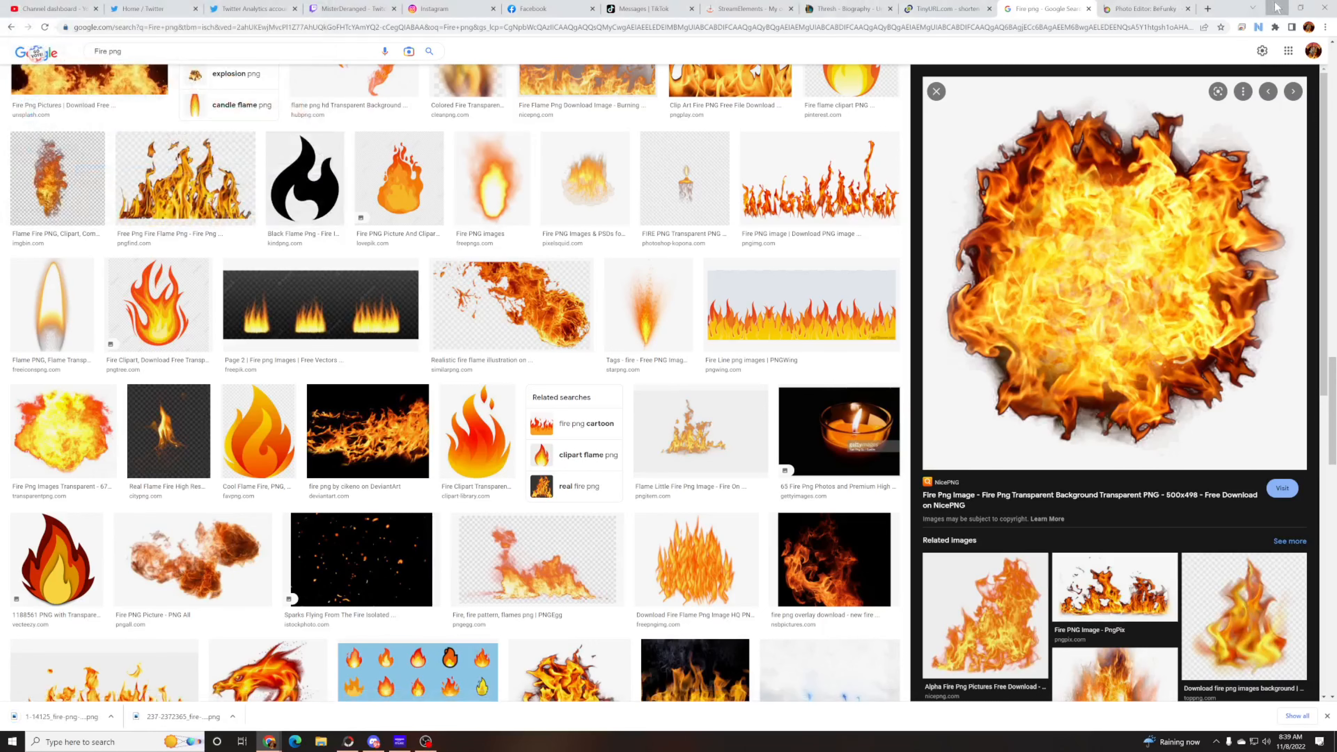
# - Switch back to PhotoScape X and open the downloaded fire burst image in Cut Out
pyautogui.click(1278, 8)
pyautogui.click(348, 742)
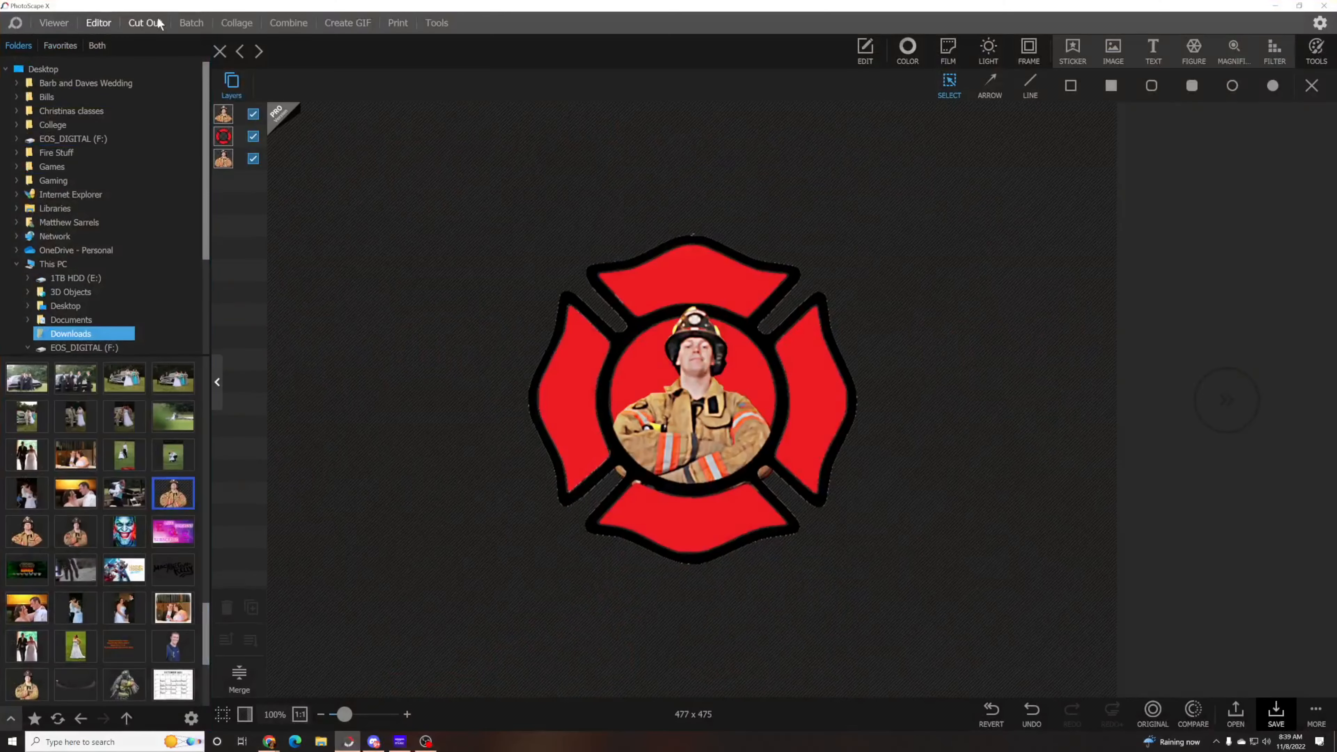
pyautogui.click(145, 23)
pyautogui.moveTo(204, 613); pyautogui.dragTo(174, 328)
pyautogui.click(75, 378)
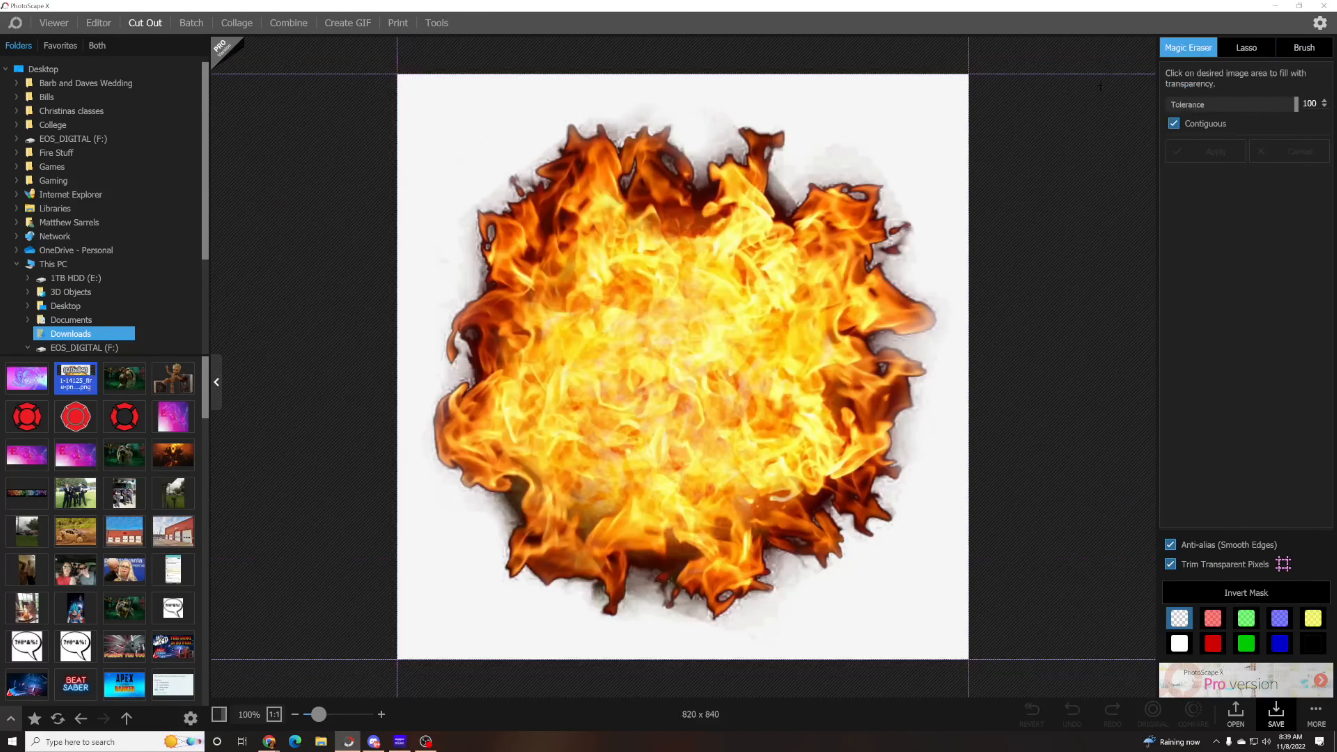
# - Erase the white background and the leftover grey patches around the flame edges with the Magic Eraser
pyautogui.click(892, 131)
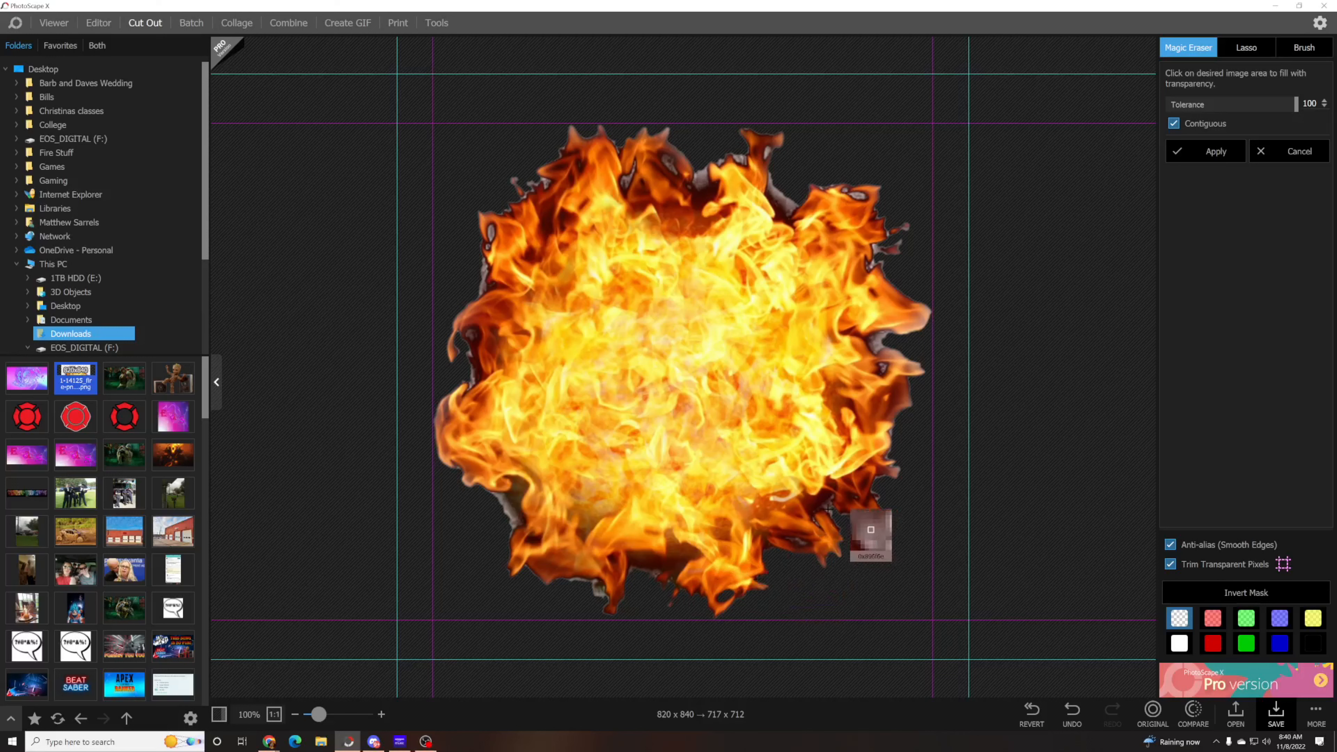
pyautogui.click(876, 342)
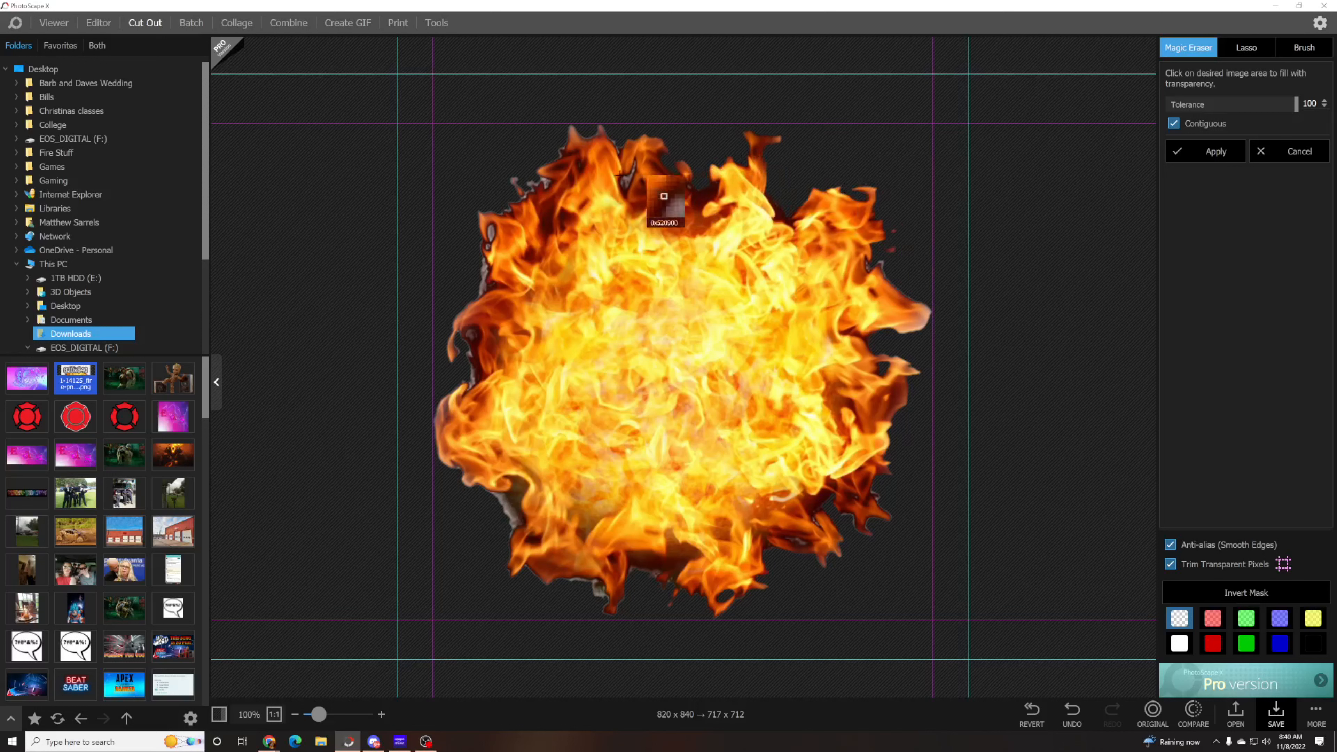
pyautogui.click(616, 141)
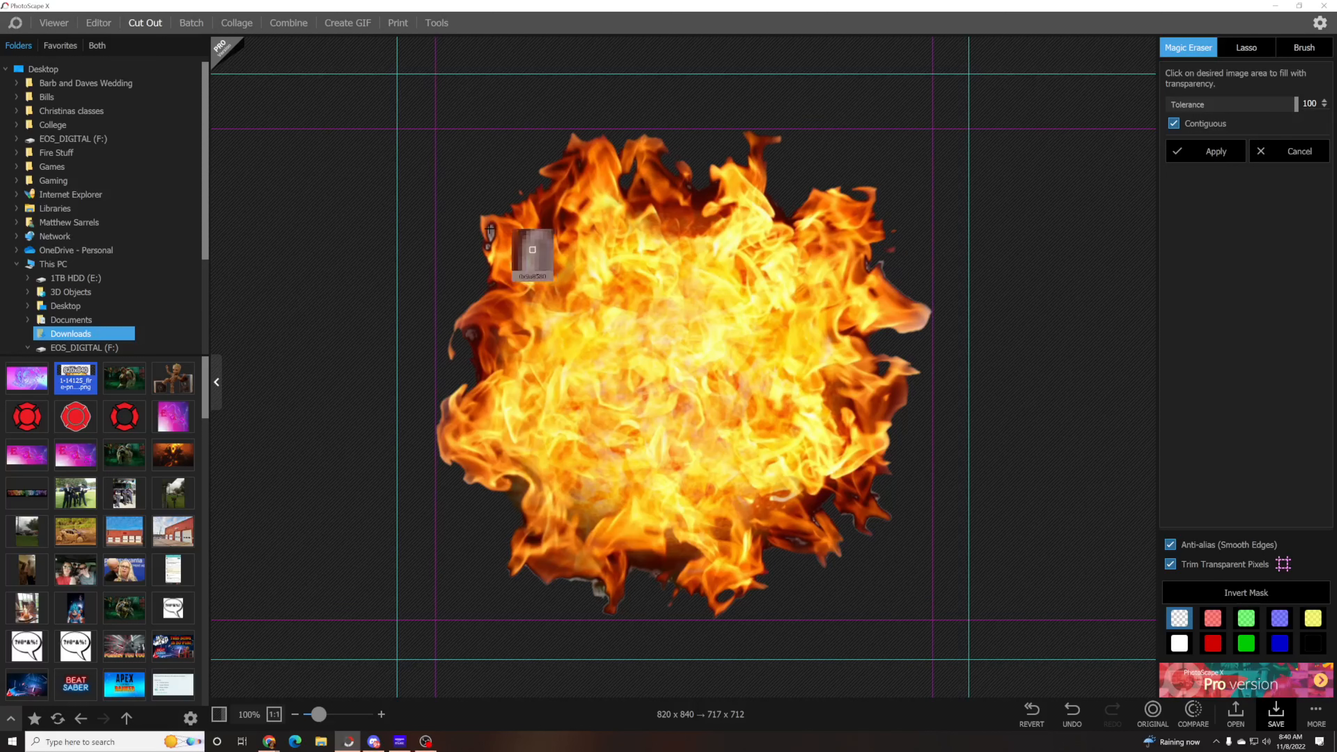
pyautogui.click(599, 592)
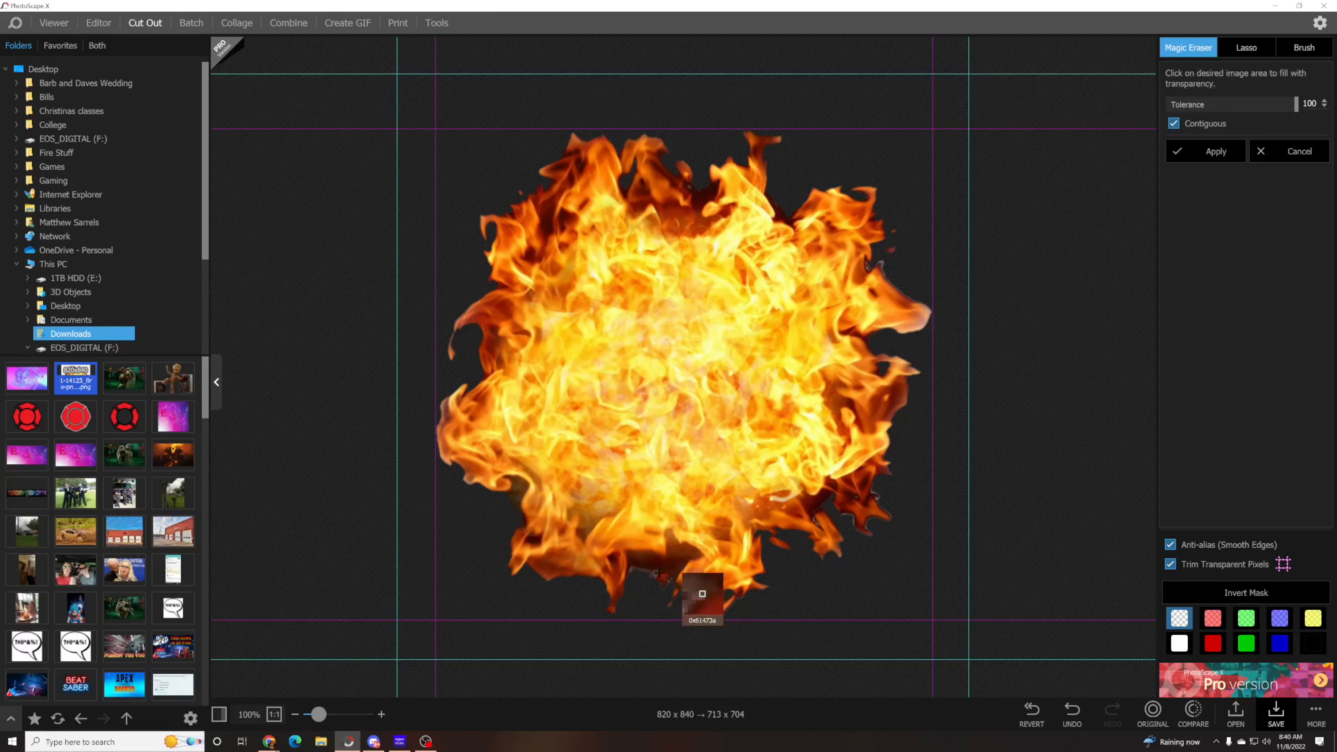
pyautogui.click(875, 263)
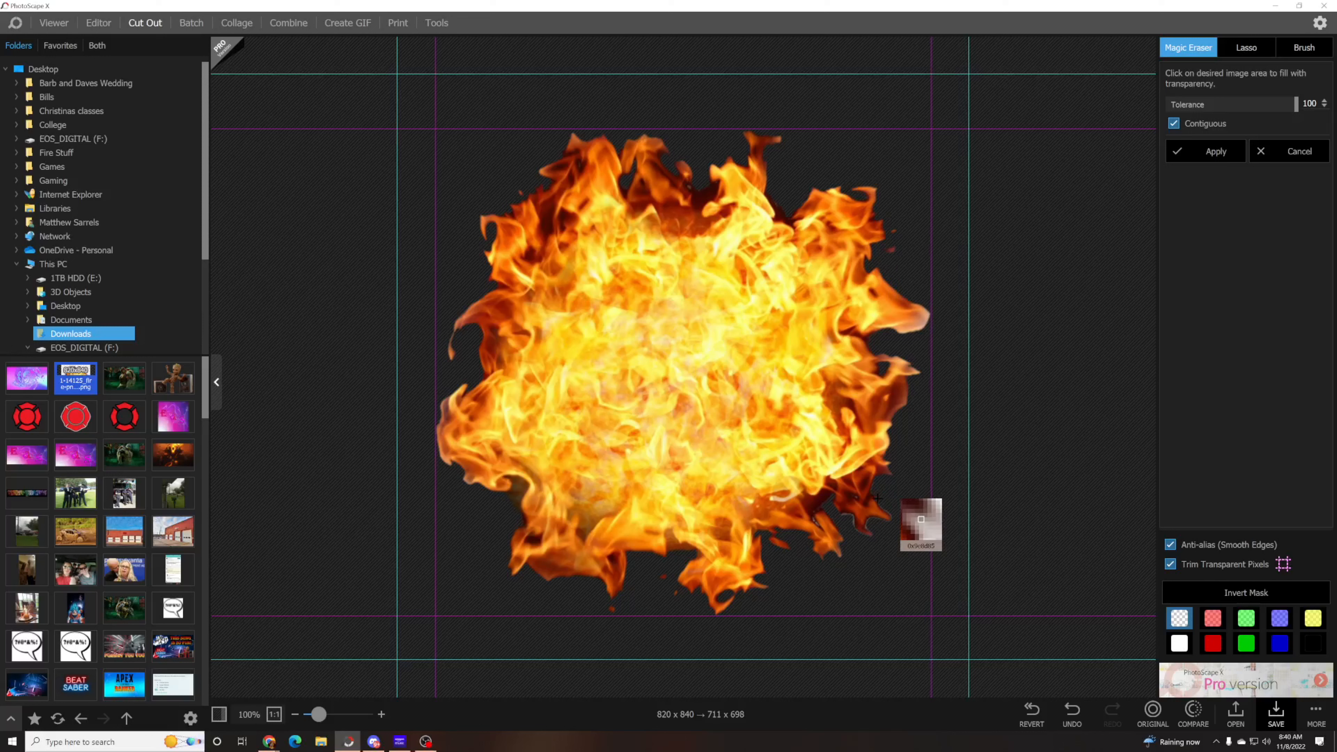
pyautogui.click(848, 515)
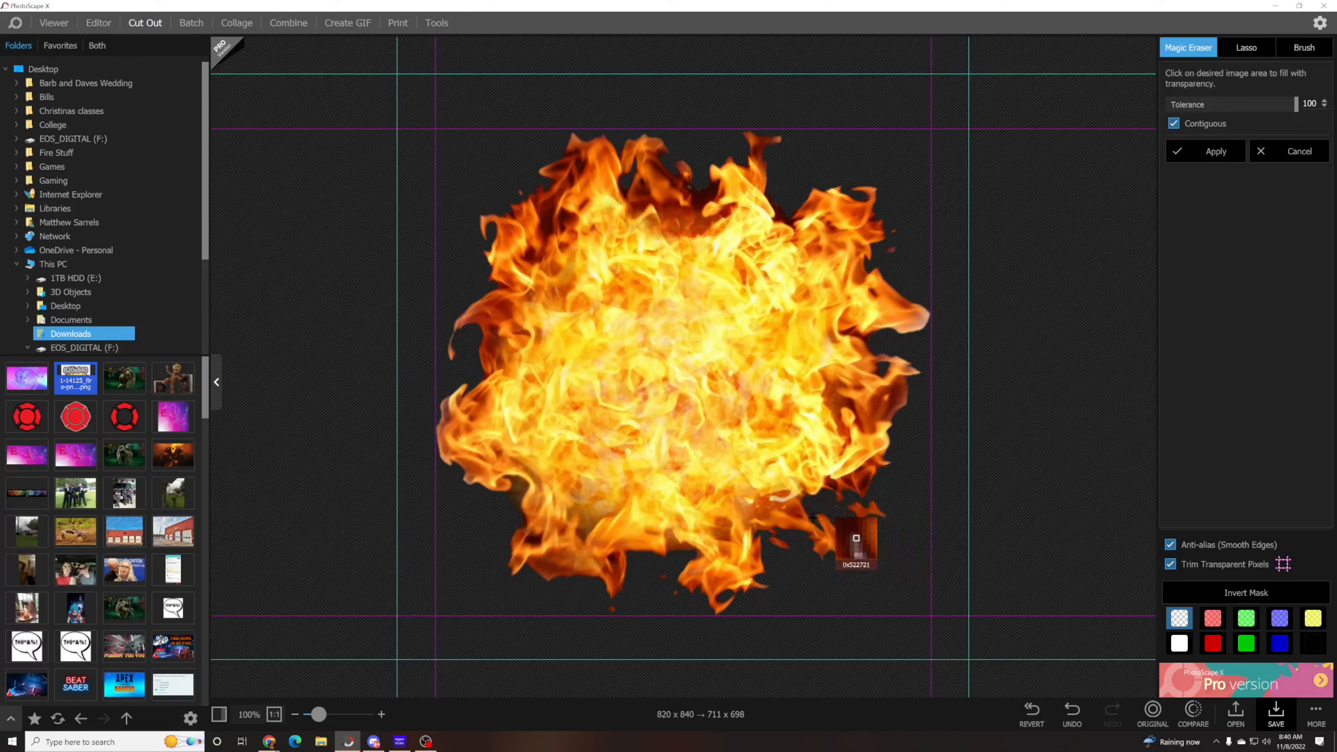
# - Save the fire cutout in Downloads as the PNG 1-14125_fire-png-image-fire-png-transparent-background-cutout
pyautogui.click(1272, 715)
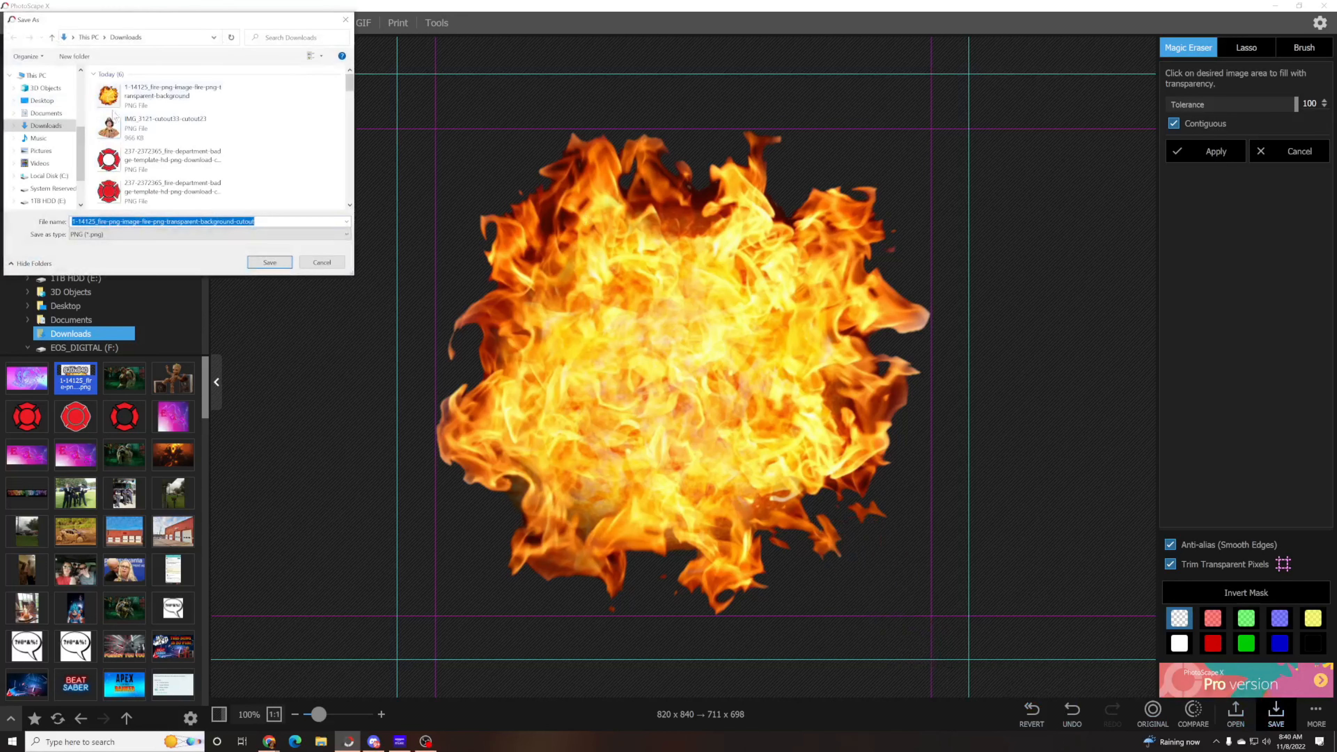
pyautogui.click(258, 262)
pyautogui.click(726, 372)
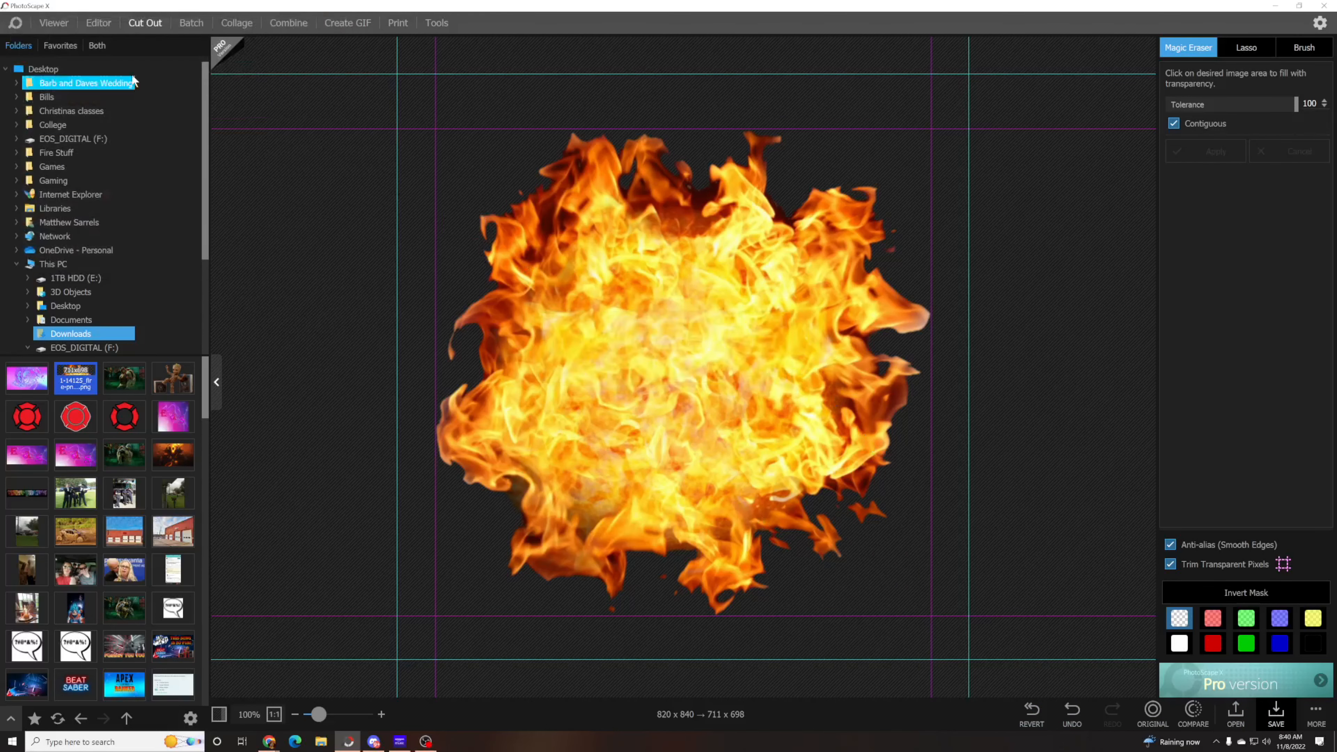
# - Insert the fire image into the badge composition in the Editor, enlarged past the badge's edges, and move it back two layers
pyautogui.click(1114, 64)
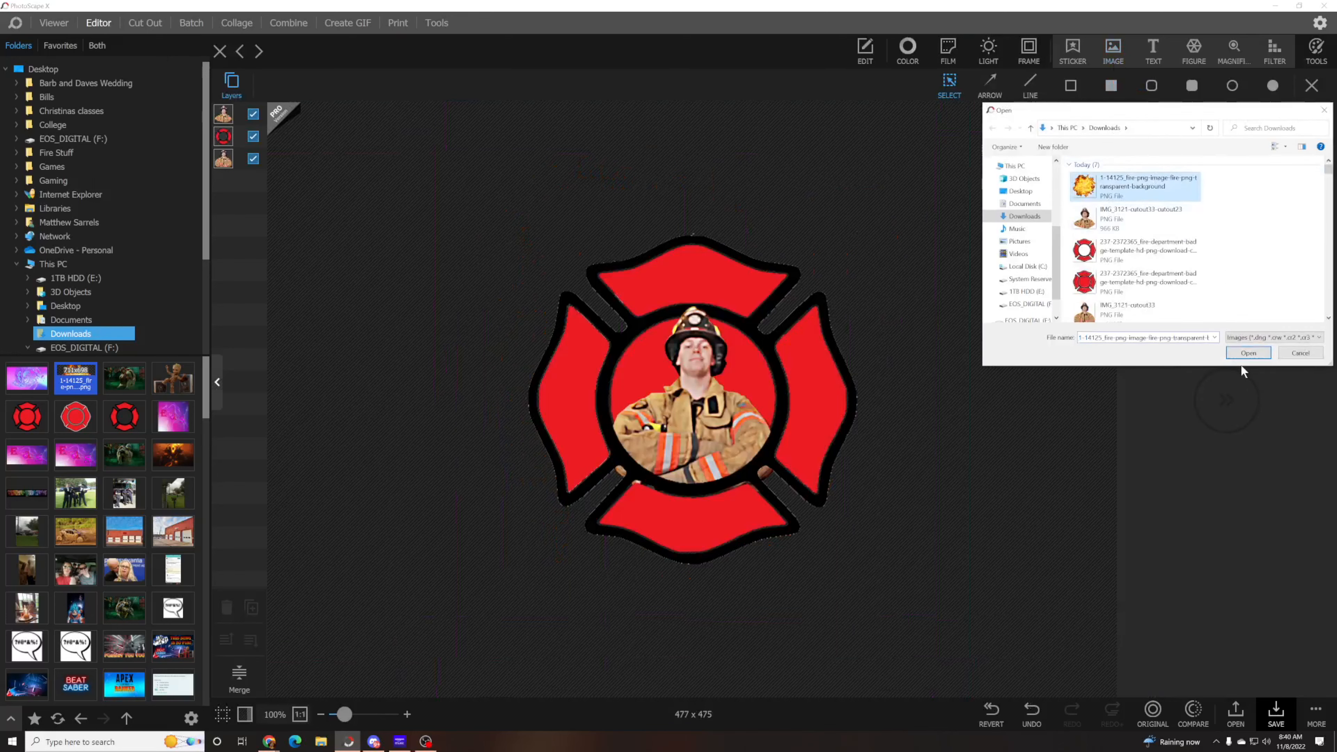
pyautogui.click(1248, 352)
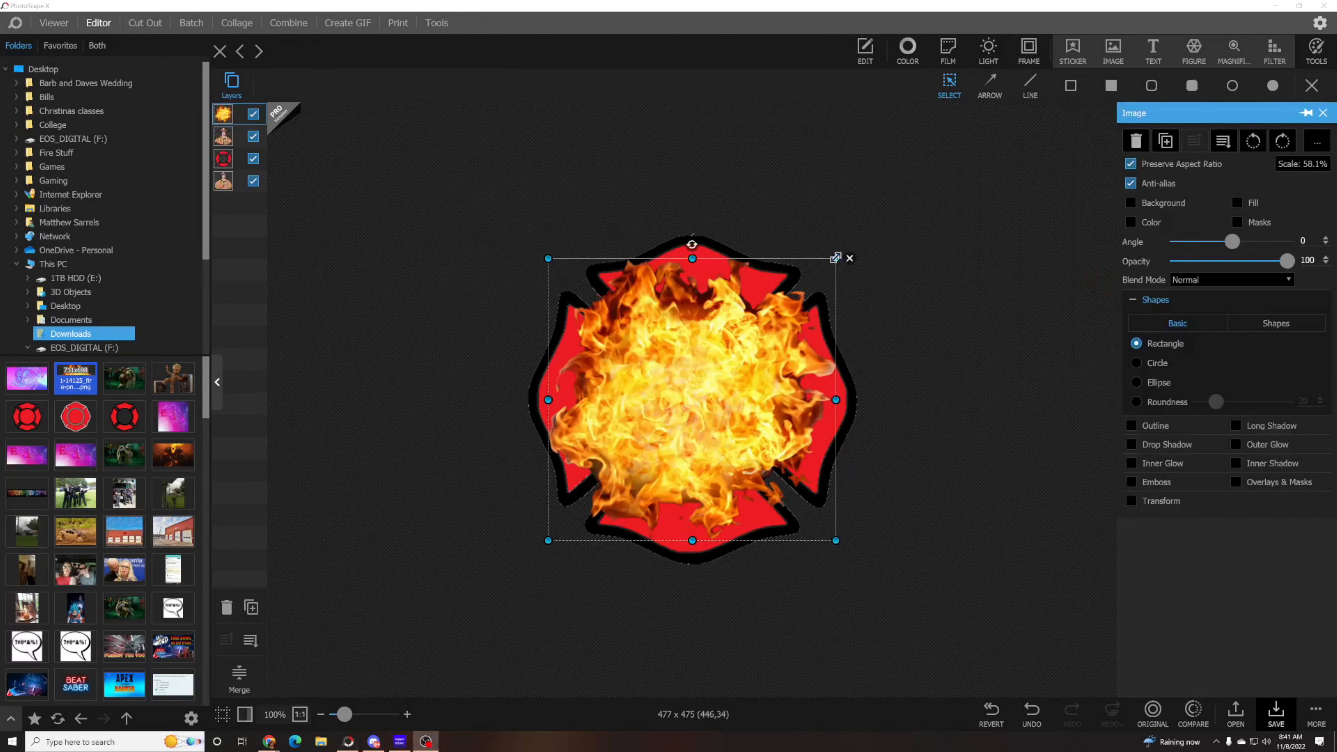
pyautogui.moveTo(841, 259); pyautogui.dragTo(925, 177)
pyautogui.moveTo(810, 335); pyautogui.dragTo(768, 364)
pyautogui.click(1220, 148)
pyautogui.click(1220, 148)
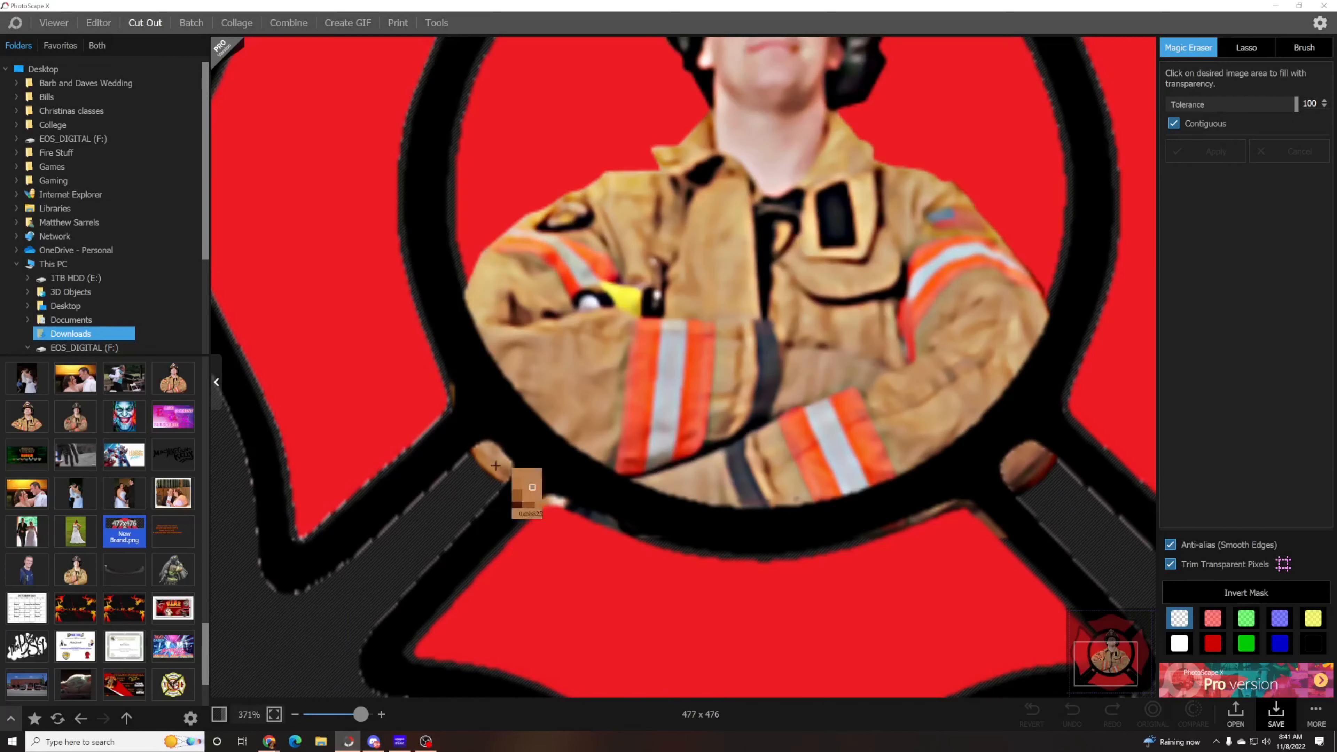
# - Cut away the leftover tan uniform patches around the badge's lower spokes and ring edge with the Lasso eraser
pyautogui.click(1246, 48)
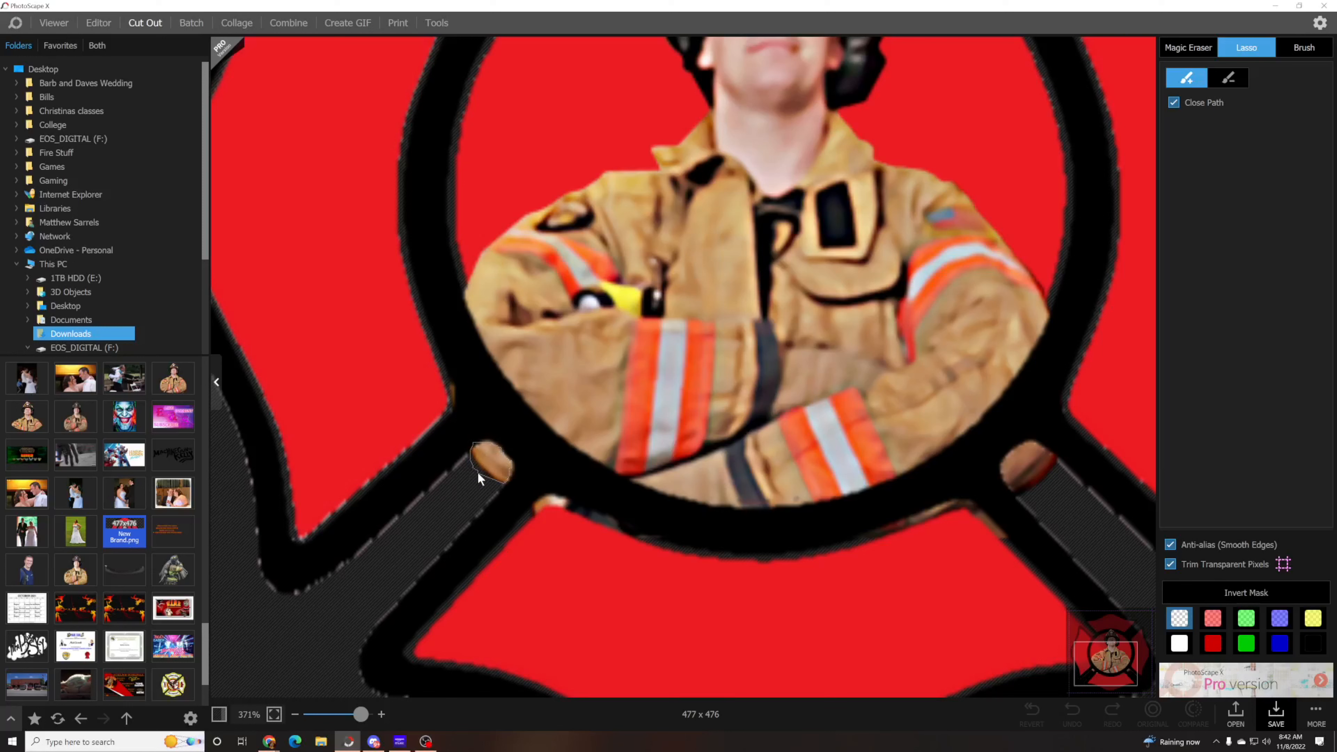
pyautogui.moveTo(478, 471); pyautogui.dragTo(475, 469)
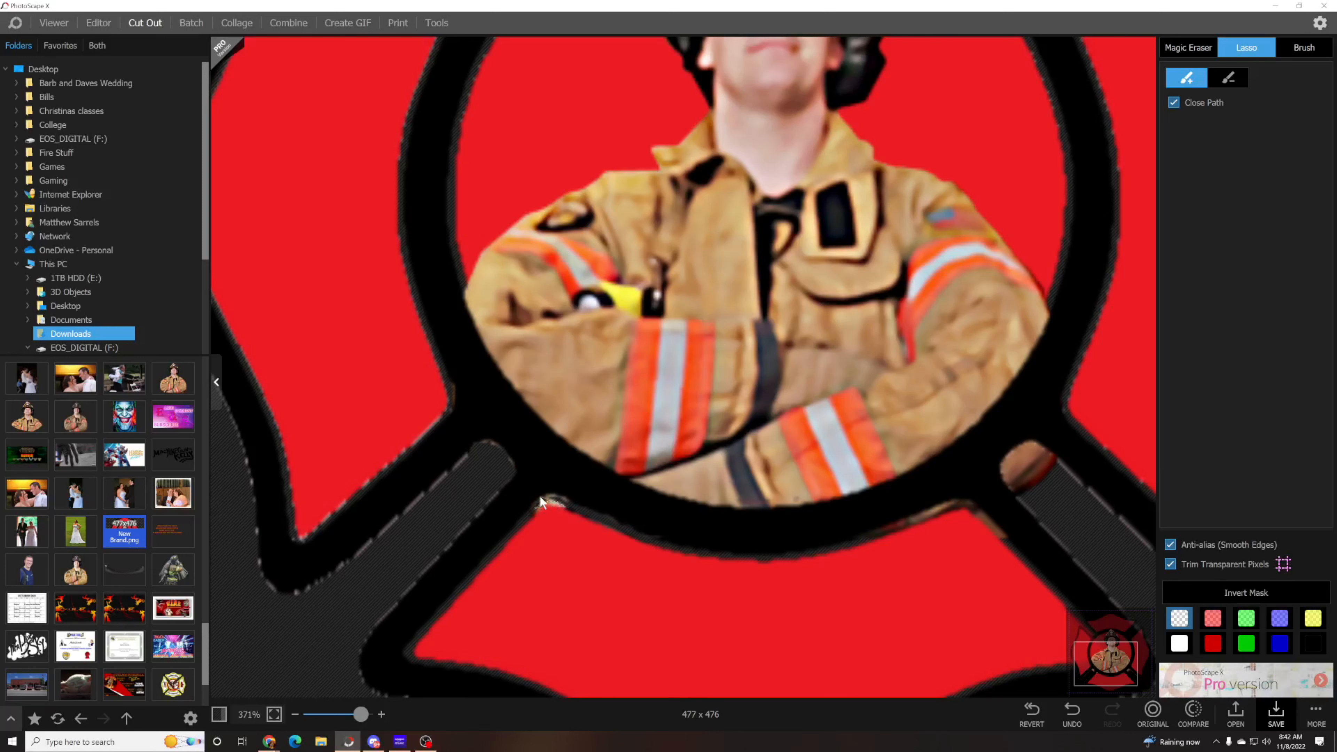
pyautogui.moveTo(566, 498); pyautogui.dragTo(569, 503)
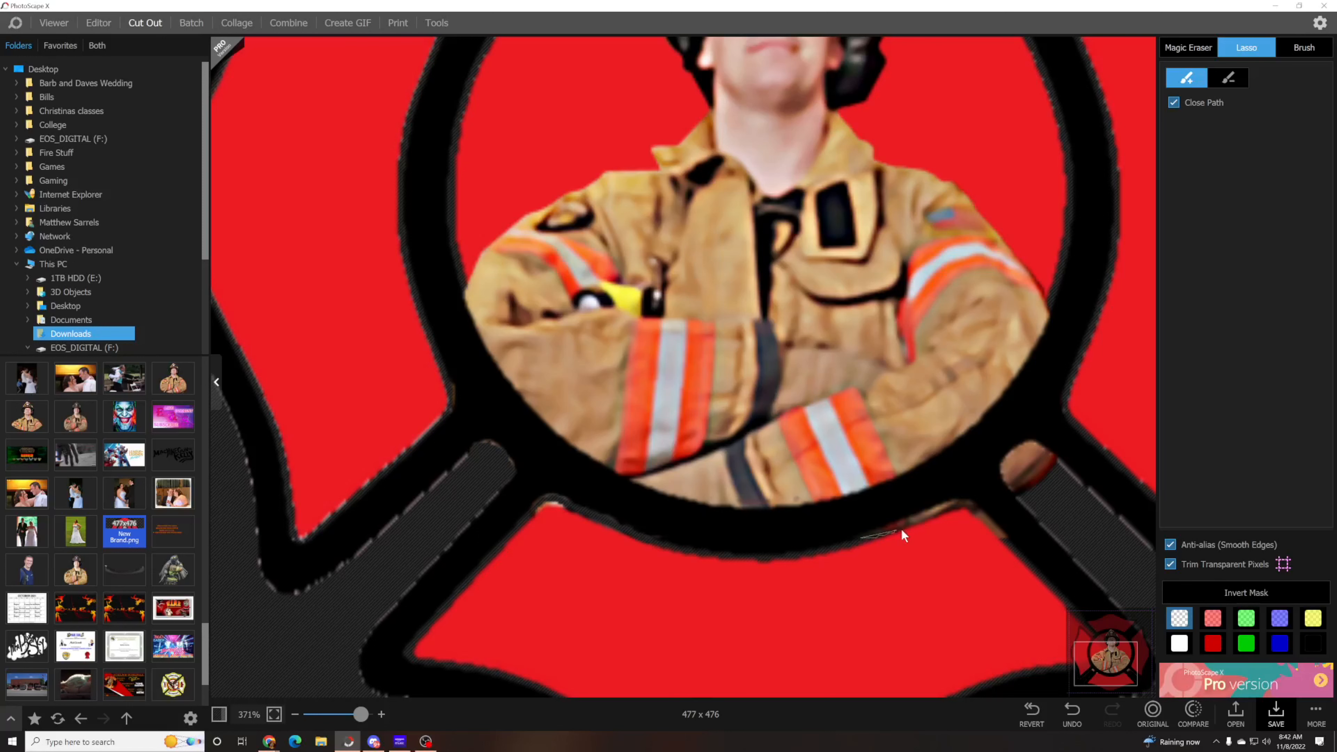
pyautogui.moveTo(960, 501); pyautogui.dragTo(963, 499)
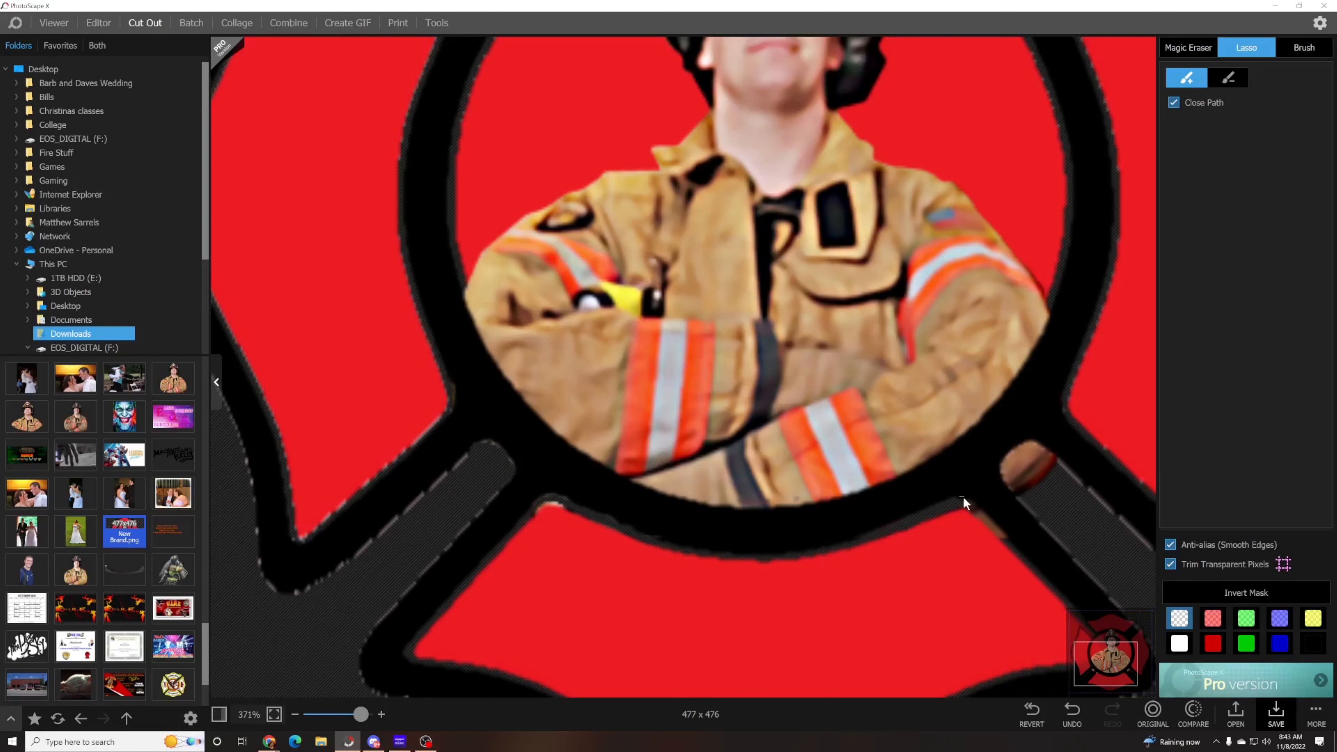
pyautogui.moveTo(1005, 543); pyautogui.dragTo(953, 503)
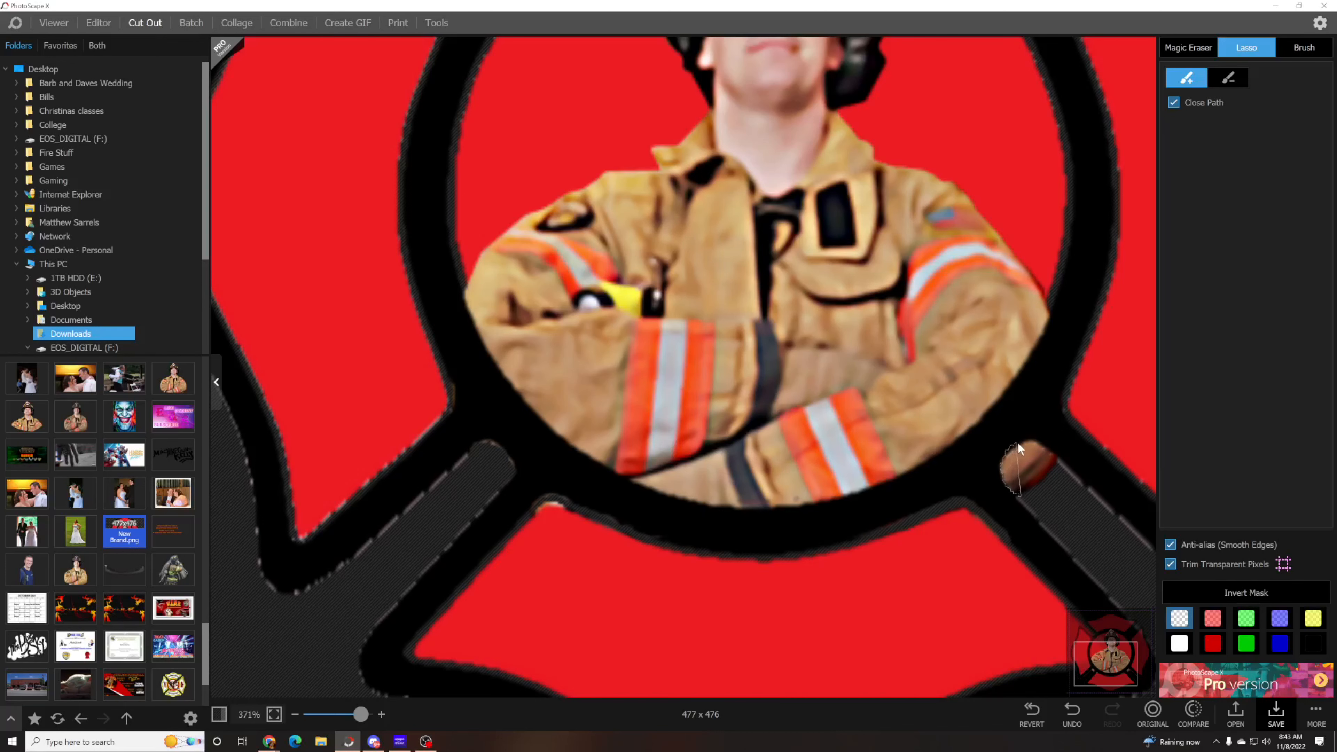
pyautogui.moveTo(1016, 444); pyautogui.dragTo(1049, 451)
pyautogui.moveTo(1068, 509); pyautogui.dragTo(1059, 505)
pyautogui.scroll(1, 1040, 486)
pyautogui.scroll(4, 1041, 454)
pyautogui.scroll(-3, 1041, 451)
# - Save the cleaned badge in Downloads as the PNG New Brand, replacing the existing file
pyautogui.click(1276, 712)
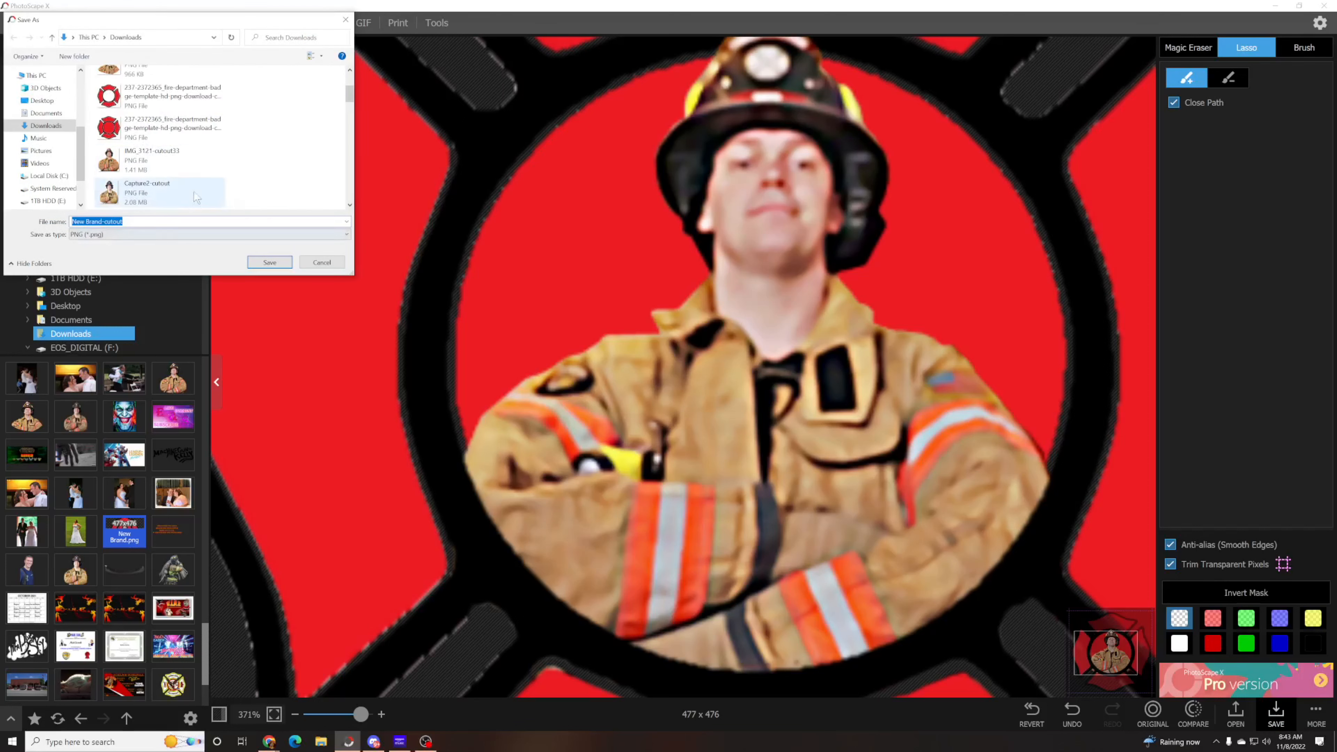
pyautogui.press('BackSpace')
pyautogui.click(268, 265)
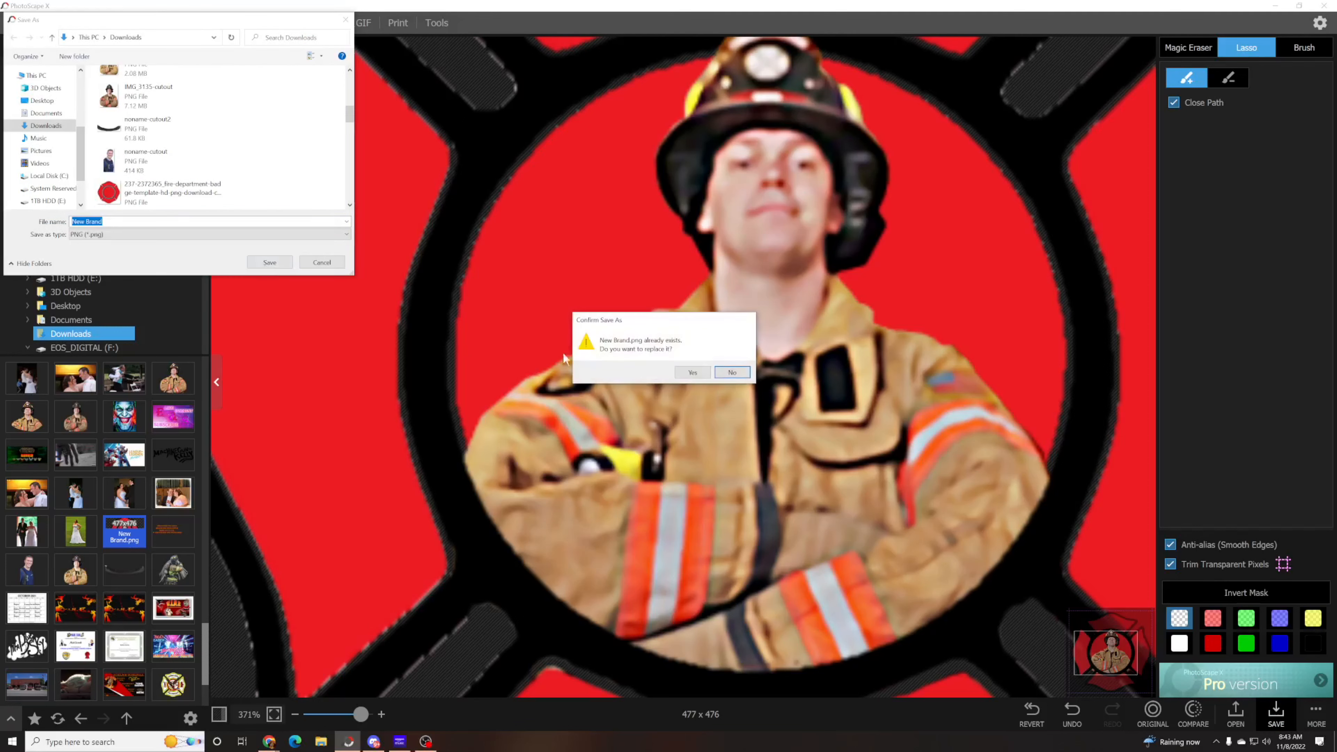
pyautogui.click(692, 374)
# - Close the old composition in the Editor and create a new 1920 x 1080 px canvas with a transparent background
pyautogui.click(100, 24)
pyautogui.click(220, 51)
pyautogui.moveTo(124, 532); pyautogui.dragTo(744, 363)
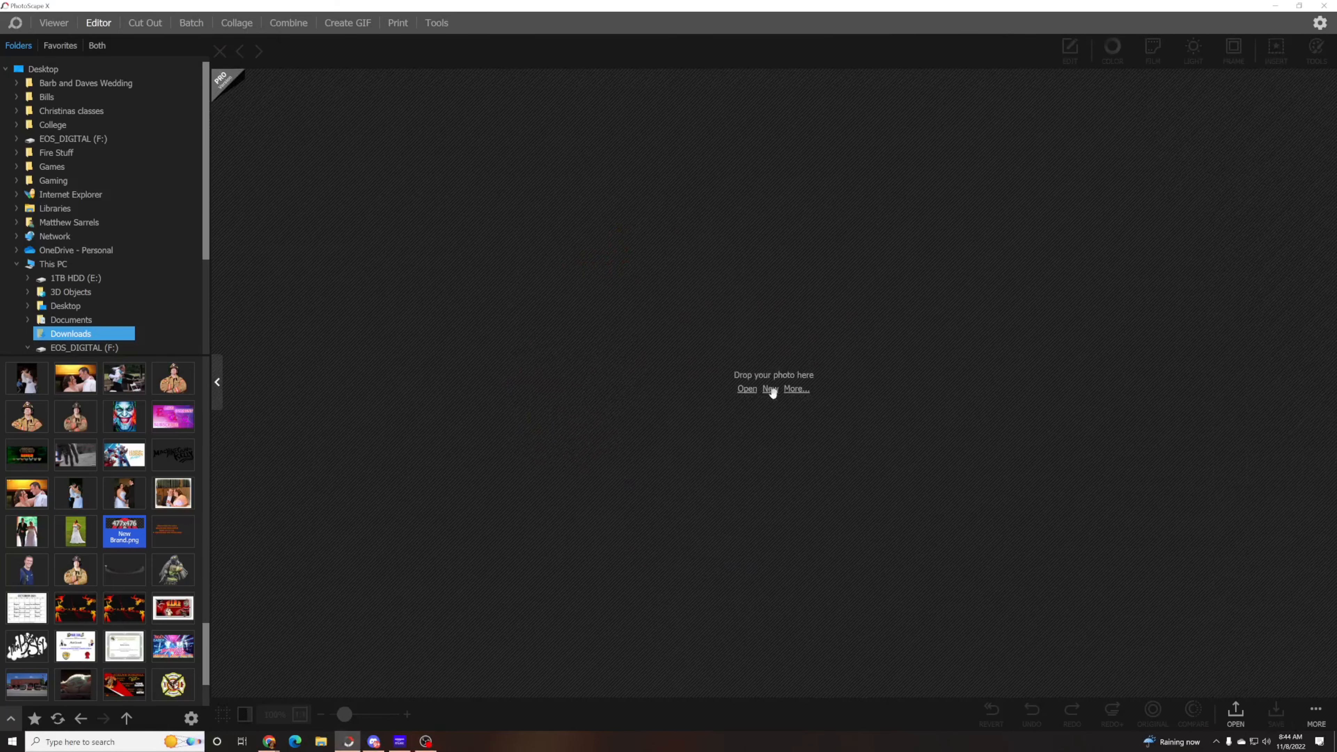
pyautogui.click(770, 390)
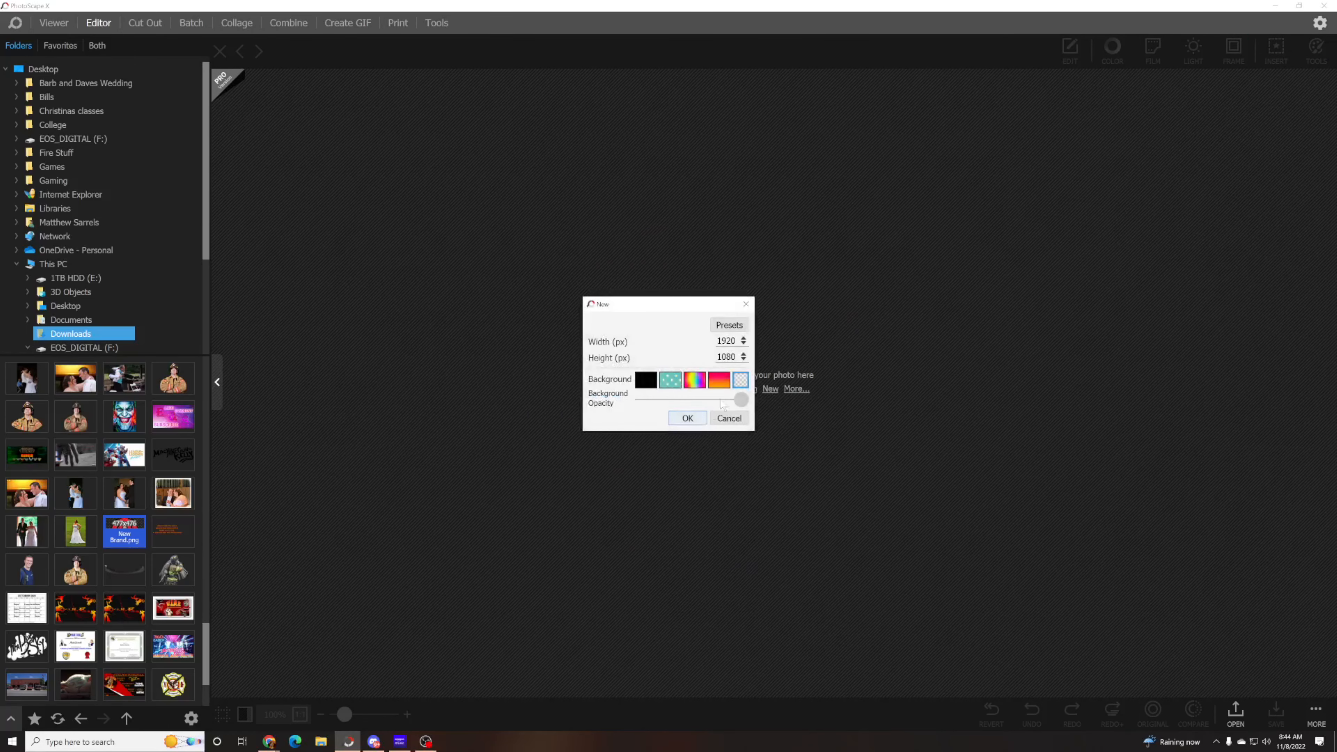
pyautogui.click(687, 418)
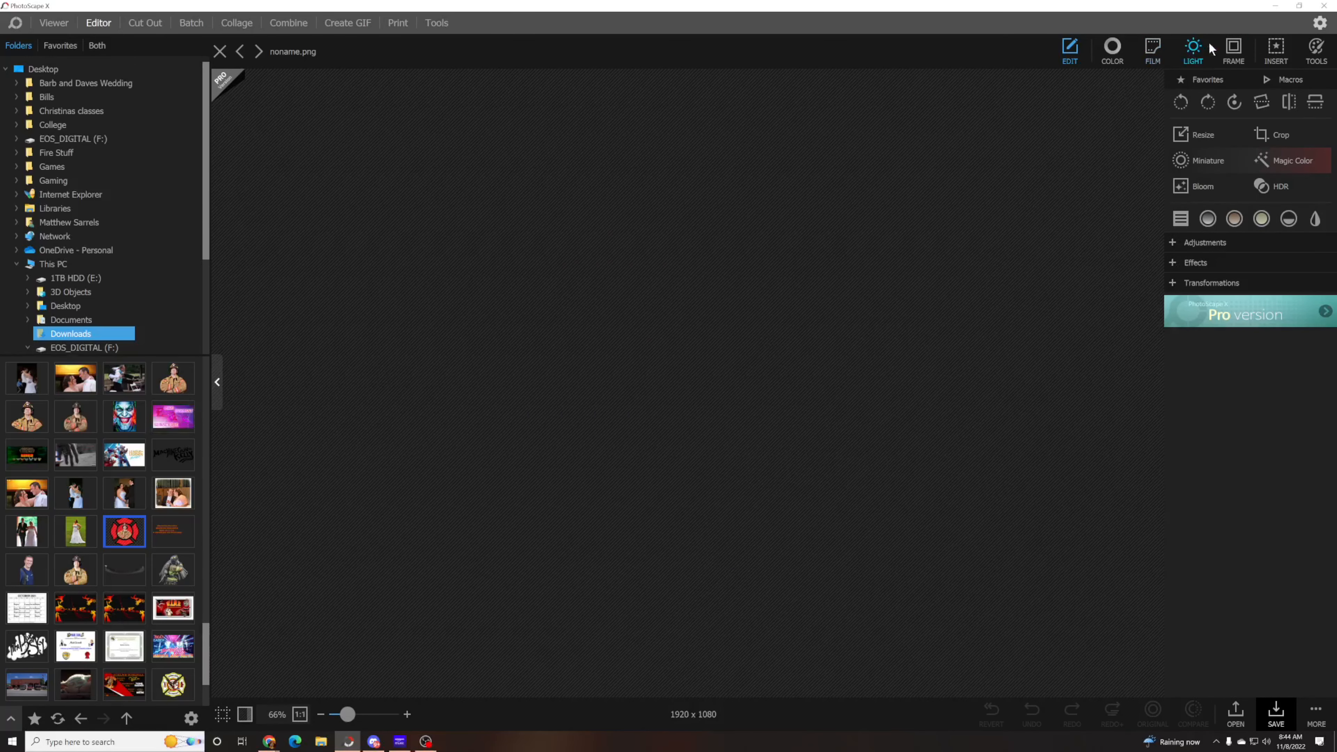
# - Insert the saved New Brand badge and the fire cutout from Downloads as image layers
pyautogui.click(1276, 50)
pyautogui.click(1111, 53)
pyautogui.click(1131, 187)
pyautogui.click(1247, 349)
pyautogui.click(1112, 53)
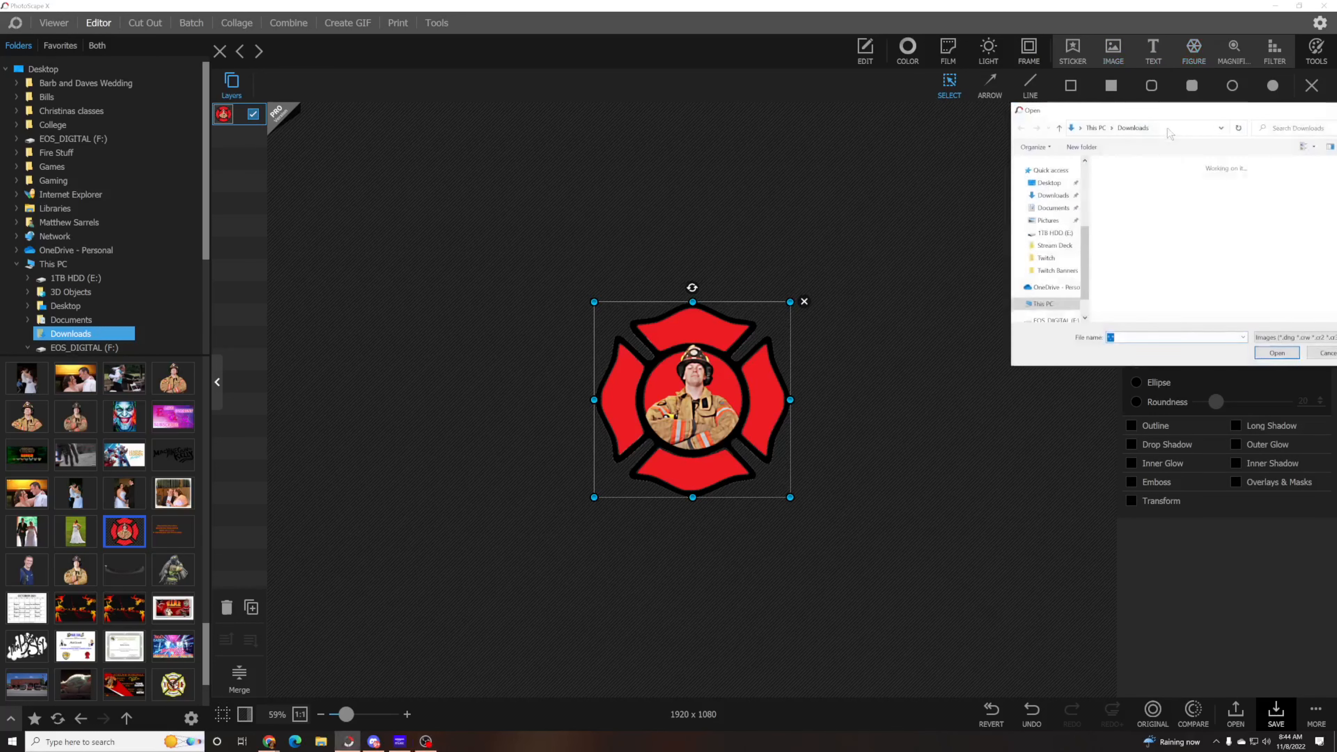
pyautogui.click(1147, 219)
pyautogui.click(1247, 352)
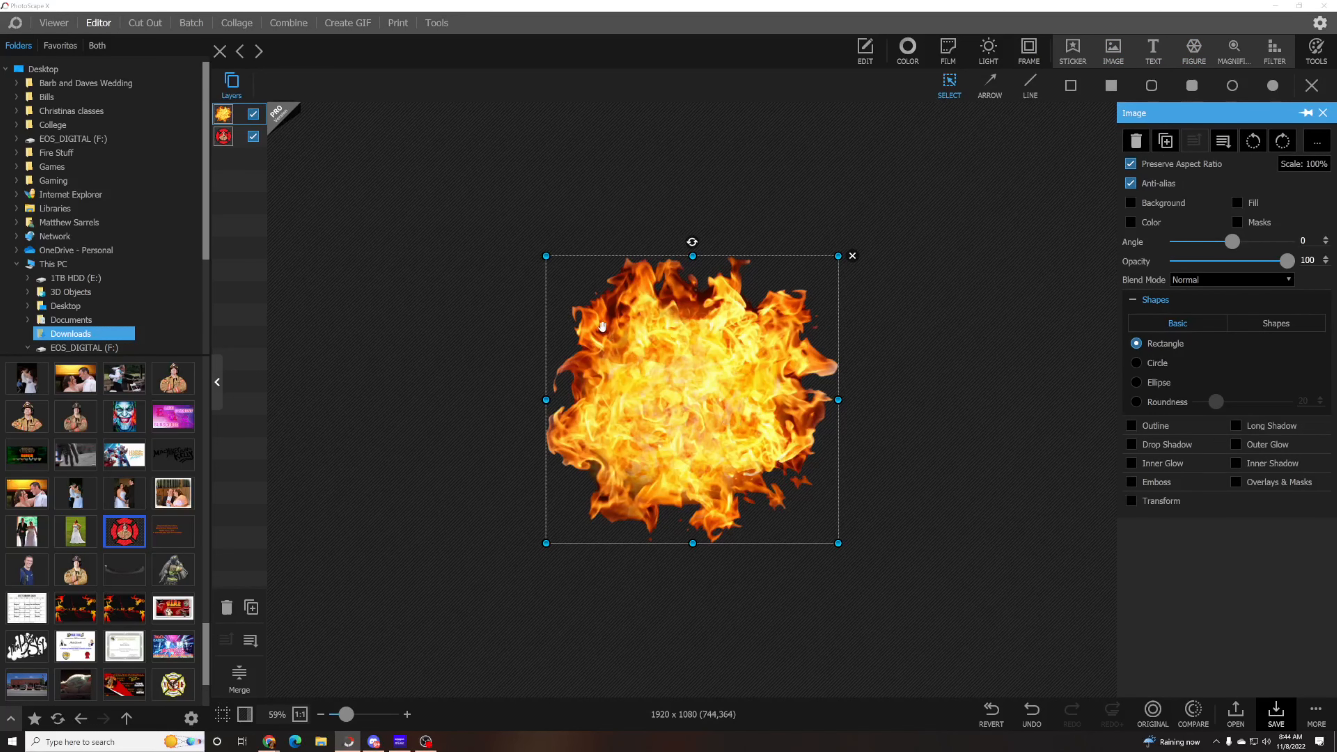
# - Enlarge and centre the badge and the flames, scaling the fire to about 132%, and move the fire behind the badge
pyautogui.moveTo(603, 326); pyautogui.dragTo(919, 454)
pyautogui.click(747, 408)
pyautogui.moveTo(596, 304); pyautogui.dragTo(486, 211)
pyautogui.moveTo(714, 352); pyautogui.dragTo(766, 407)
pyautogui.moveTo(998, 491); pyautogui.dragTo(685, 370)
pyautogui.moveTo(547, 263); pyautogui.dragTo(541, 240)
pyautogui.moveTo(679, 310); pyautogui.dragTo(719, 354)
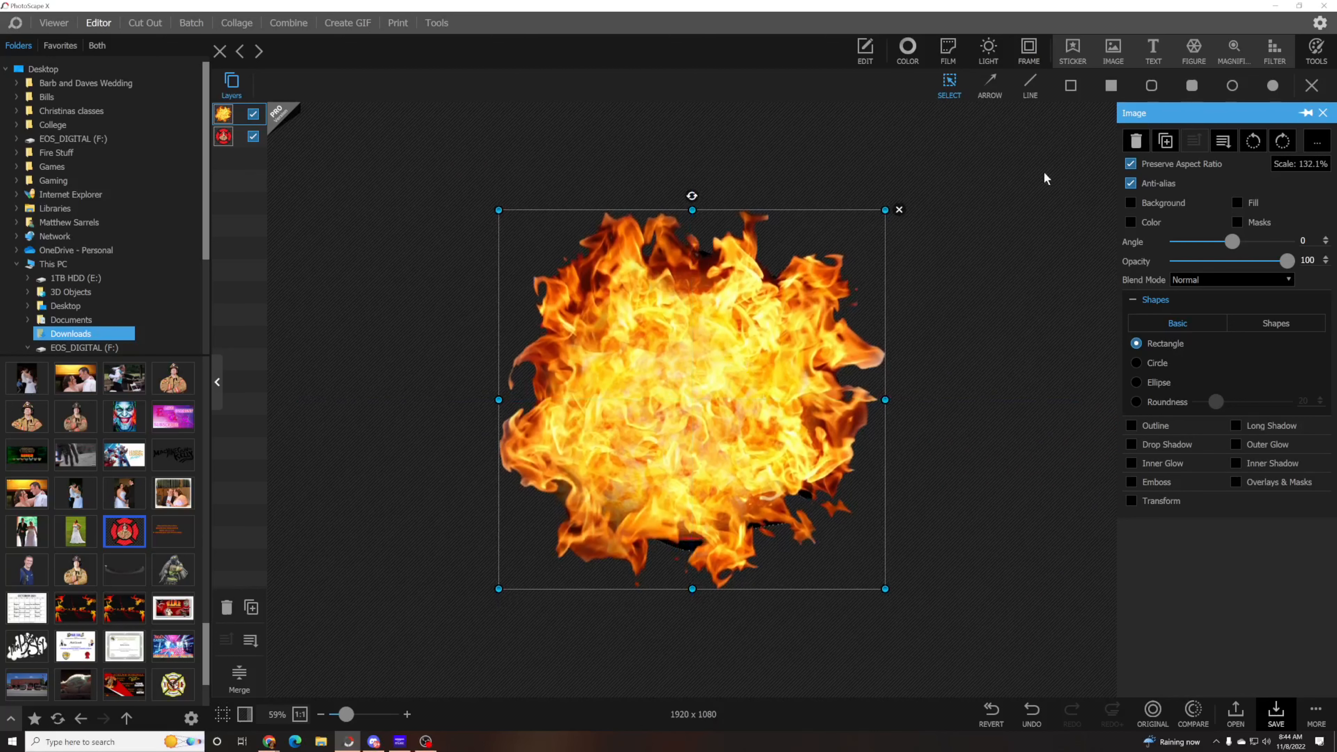
pyautogui.click(1222, 142)
pyautogui.click(1063, 293)
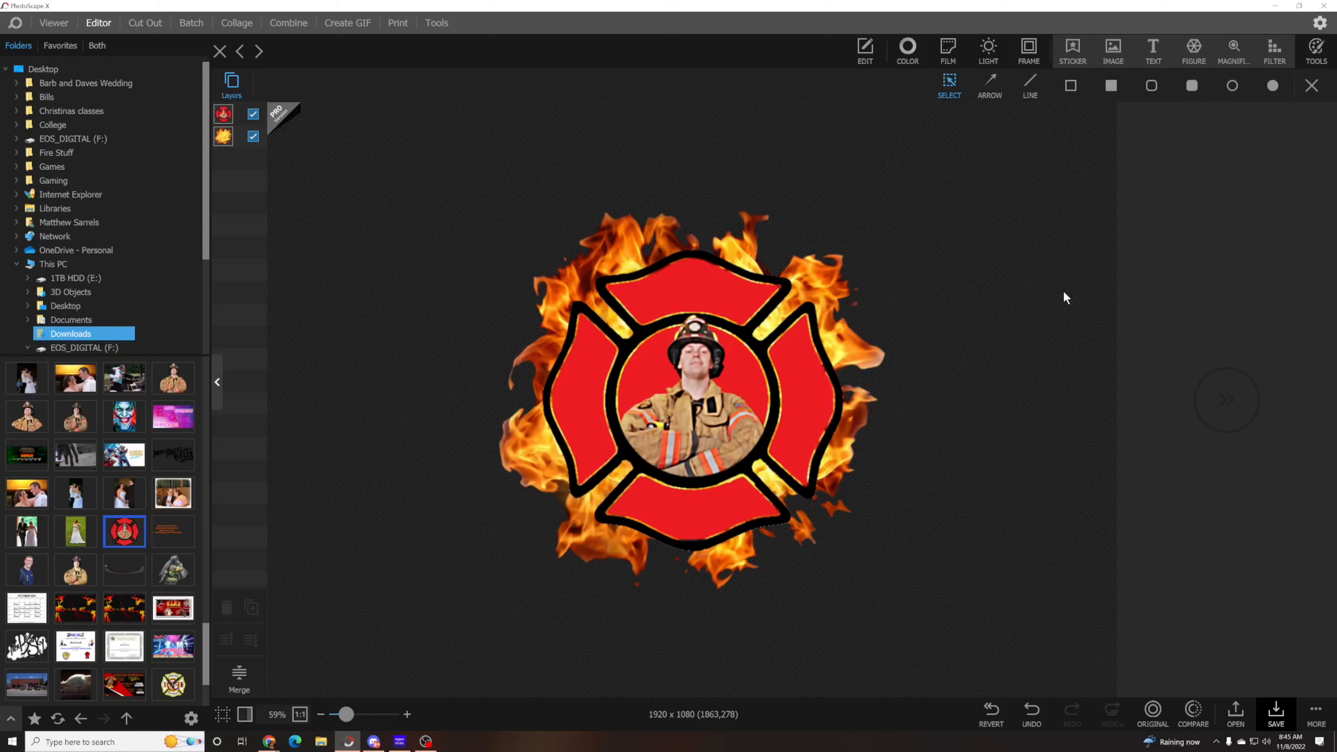
# - Add the text "Mister" over the badge's upper panel, enable Transform for it and open the transform settings
pyautogui.click(1155, 51)
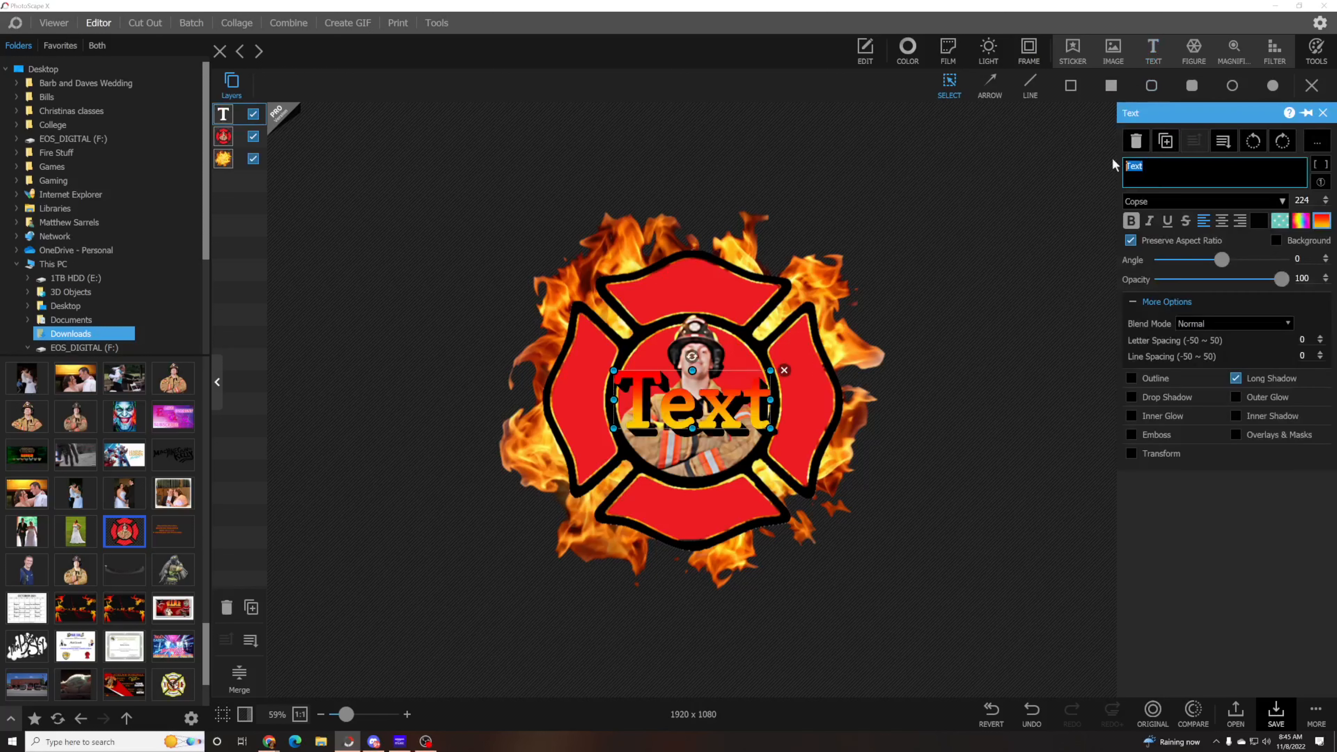
pyautogui.write('Mister')
pyautogui.moveTo(739, 396); pyautogui.dragTo(700, 282)
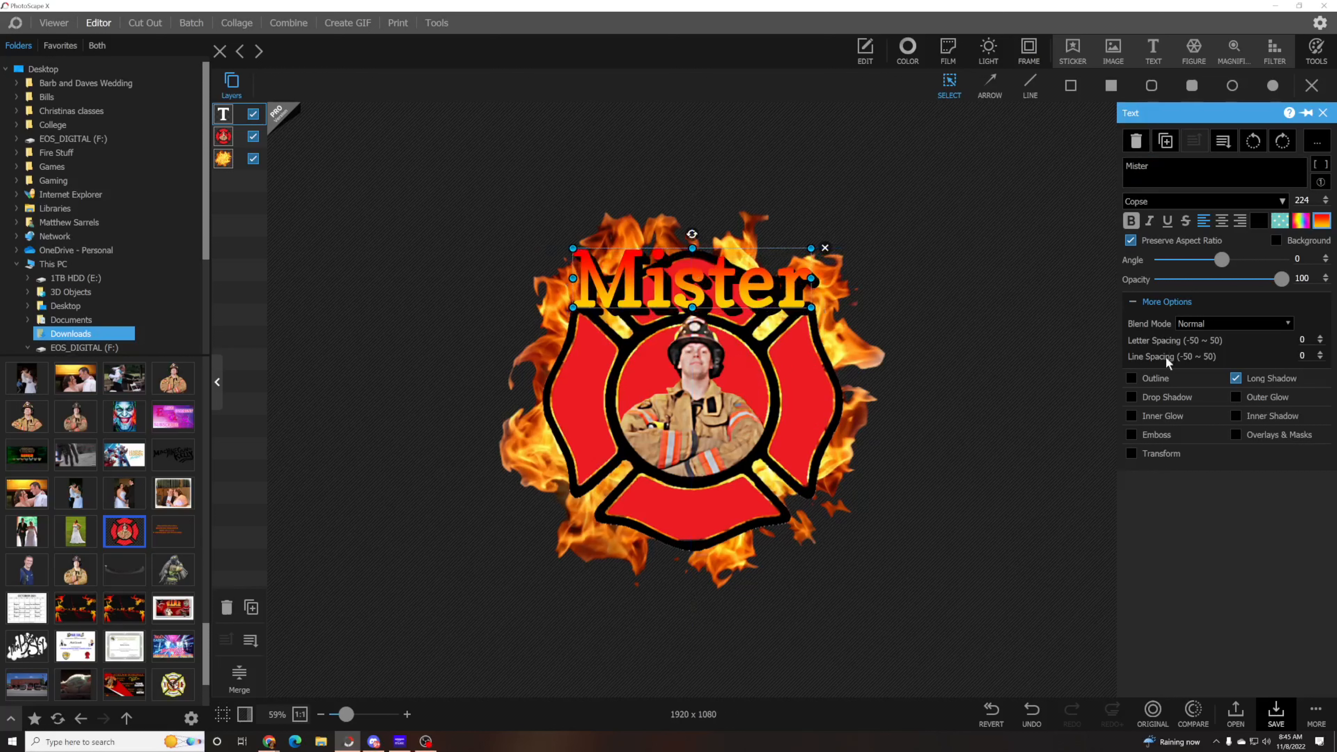
pyautogui.click(1131, 454)
pyautogui.click(1184, 421)
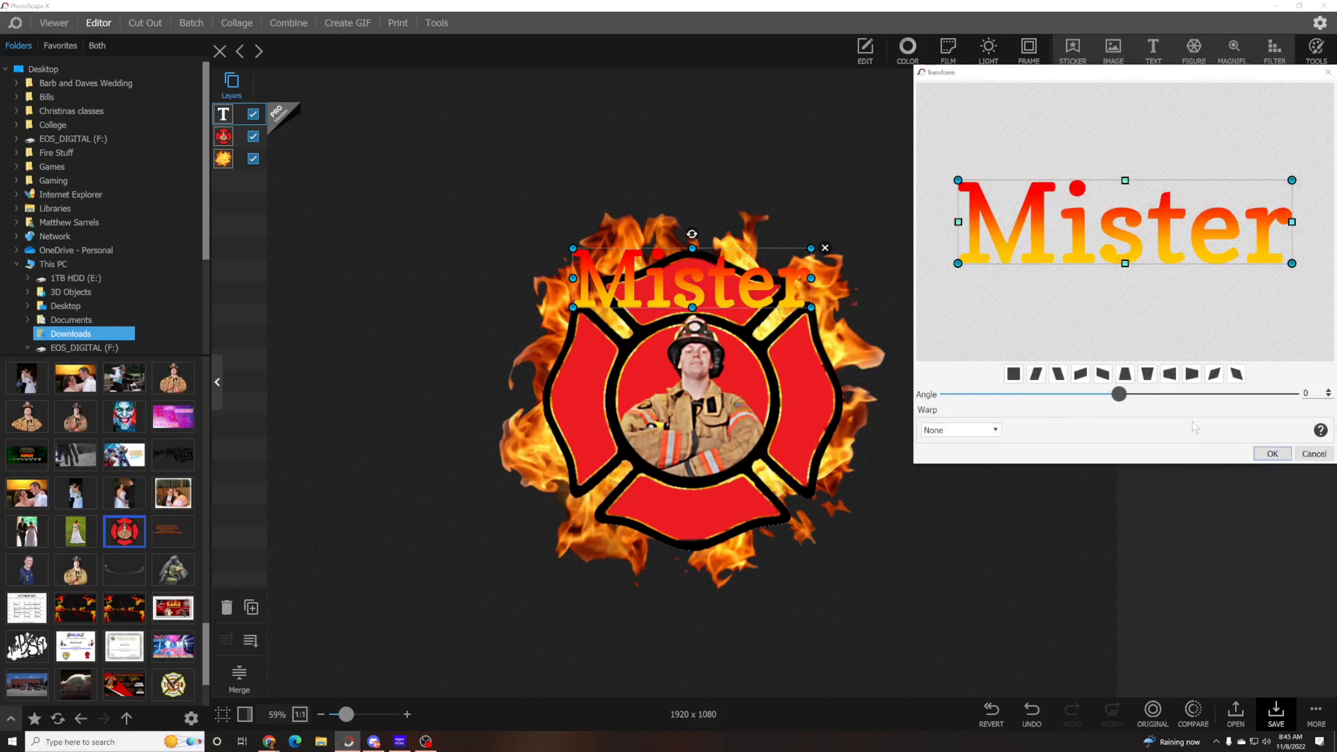
# - Try the Arch, Arc, Arc Lower and Arc Upper warps on the Mister text
pyautogui.click(1002, 431)
pyautogui.click(951, 129)
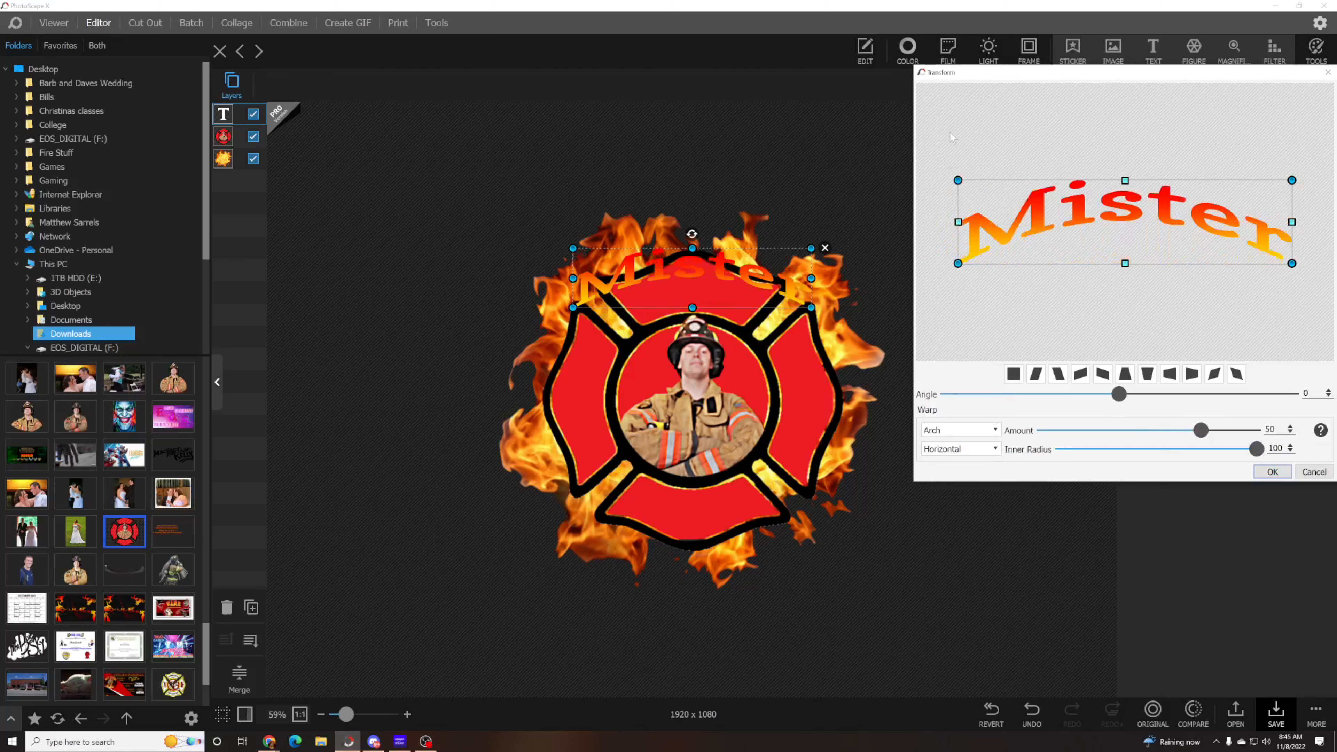
pyautogui.click(995, 430)
pyautogui.click(942, 143)
pyautogui.click(996, 432)
pyautogui.click(946, 159)
pyautogui.click(994, 432)
pyautogui.click(948, 176)
# - Apply the horizontal Arc warp to the Mister text with amount 50 and inner radius 50
pyautogui.click(994, 431)
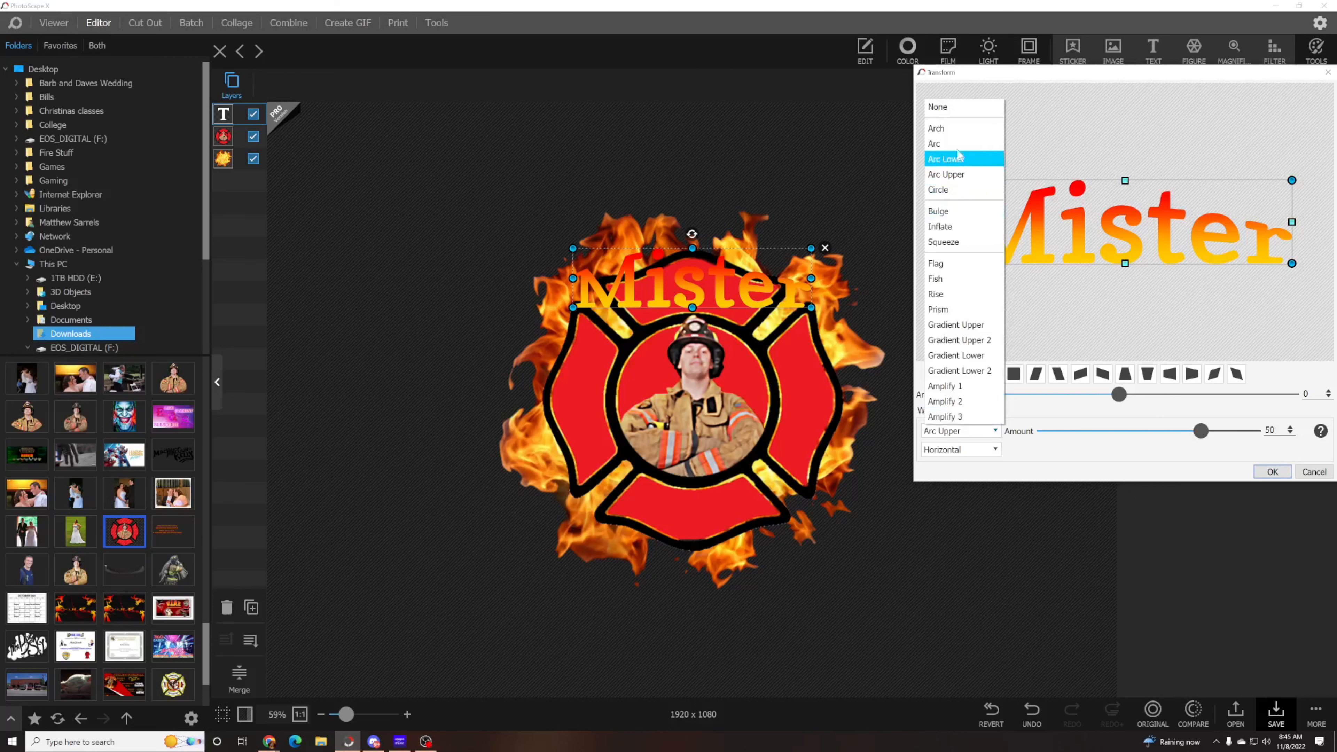
pyautogui.click(944, 142)
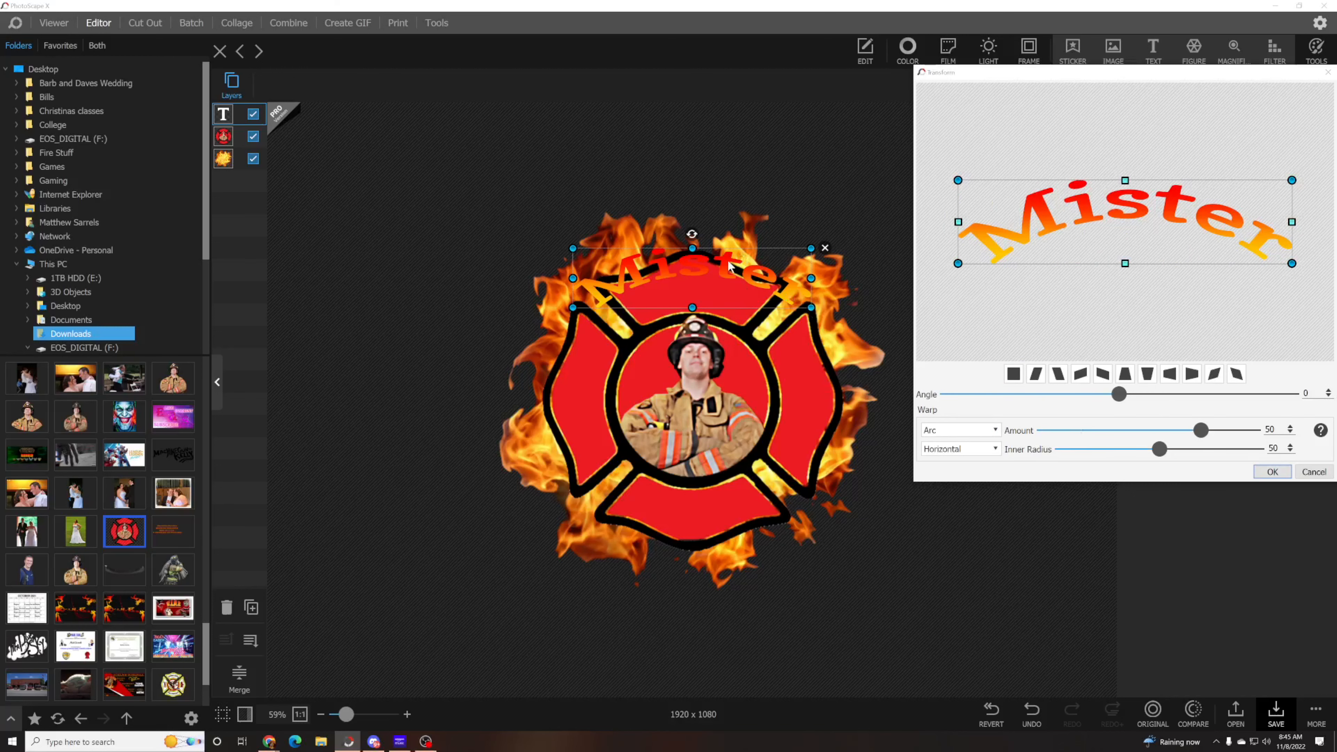
pyautogui.click(1272, 471)
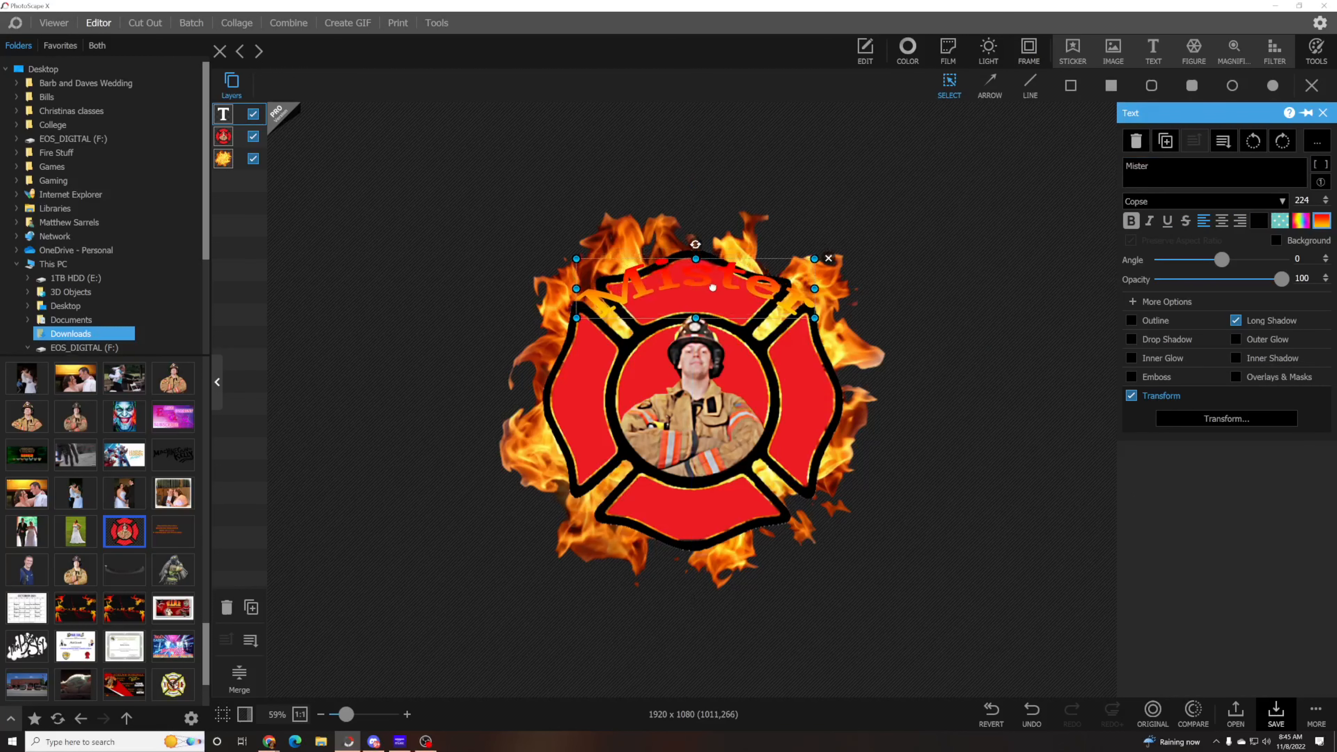
# - Enlarge the flames and badge around the canvas centre and fit the curved Mister text inside the badge's upper panel
pyautogui.moveTo(763, 294)
pyautogui.mouseDown()
pyautogui.moveTo(715, 291)
pyautogui.moveTo(771, 294)
pyautogui.moveTo(759, 295)
pyautogui.mouseUp()
pyautogui.moveTo(687, 264); pyautogui.dragTo(1026, 155)
pyautogui.moveTo(837, 186); pyautogui.dragTo(448, 657)
pyautogui.moveTo(885, 209); pyautogui.dragTo(973, 123)
pyautogui.moveTo(786, 344); pyautogui.dragTo(746, 405)
pyautogui.moveTo(1006, 158); pyautogui.dragTo(707, 261)
pyautogui.moveTo(618, 269); pyautogui.dragTo(604, 267)
pyautogui.moveTo(766, 269); pyautogui.dragTo(721, 268)
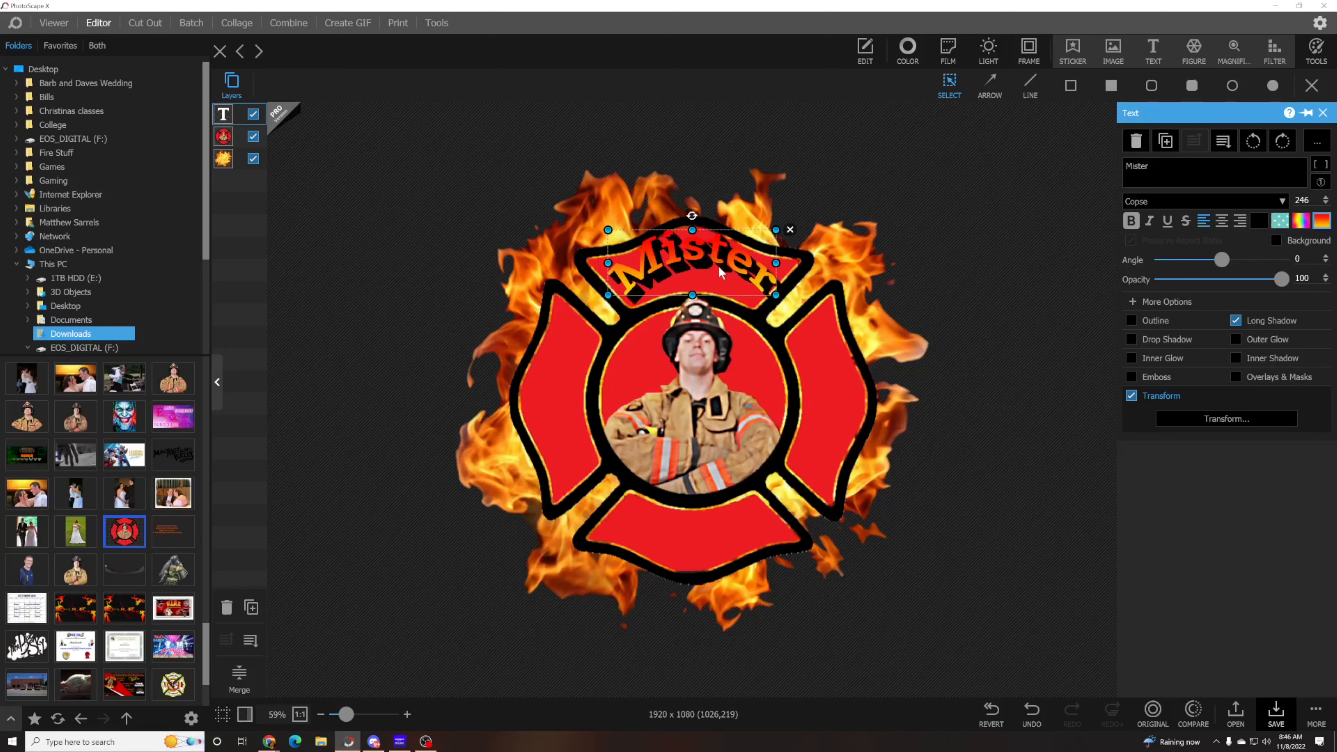
# - Add the text "Deranged" and place it across the lower part of the badge
pyautogui.click(1152, 50)
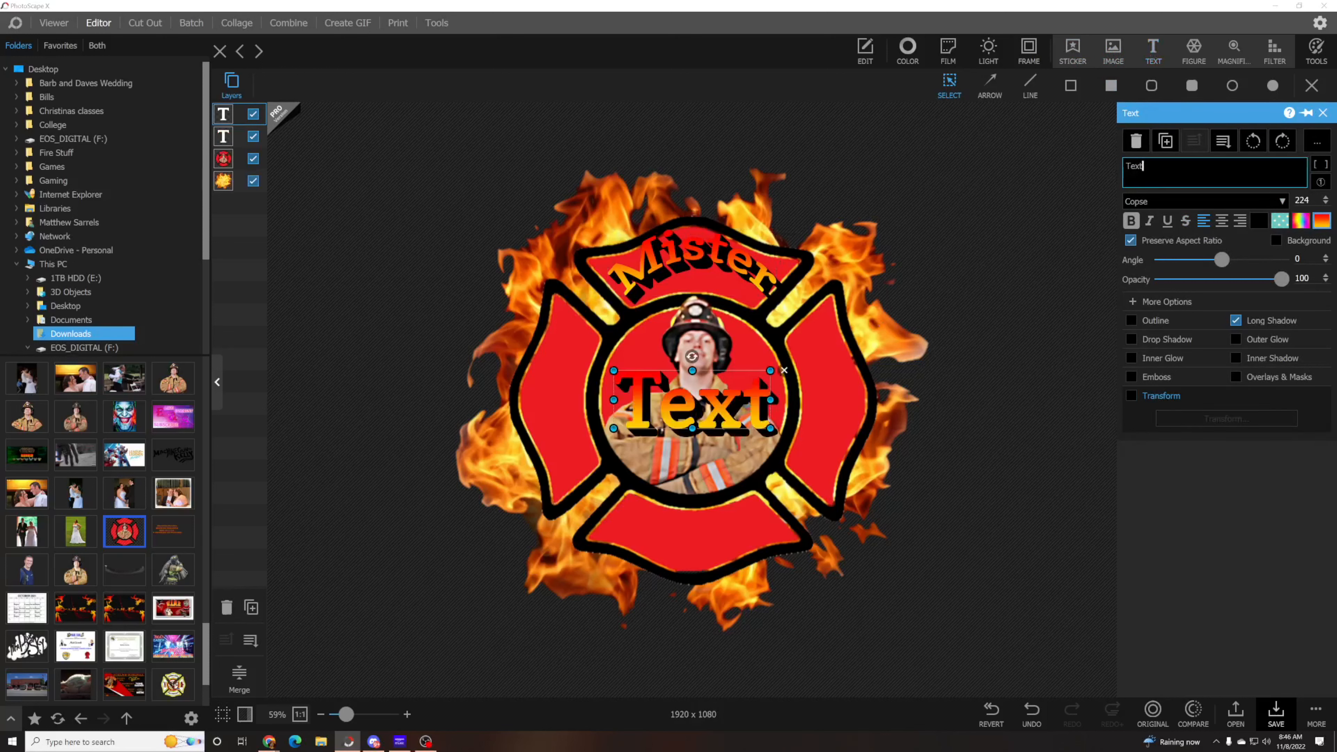
pyautogui.write('Deranged')
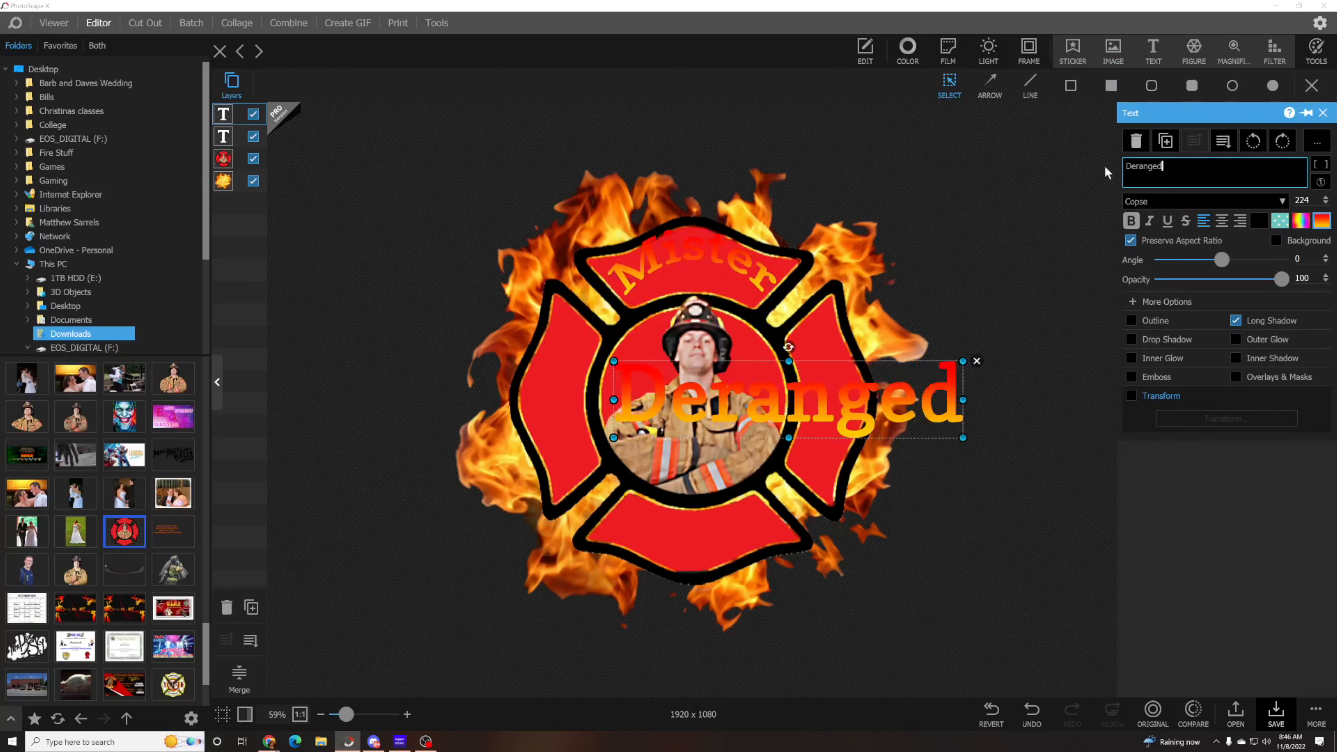
pyautogui.moveTo(888, 413); pyautogui.dragTo(797, 512)
# - Widen the Mister text past the upper panel's sides and centre it over the top of the badge
pyautogui.click(734, 258)
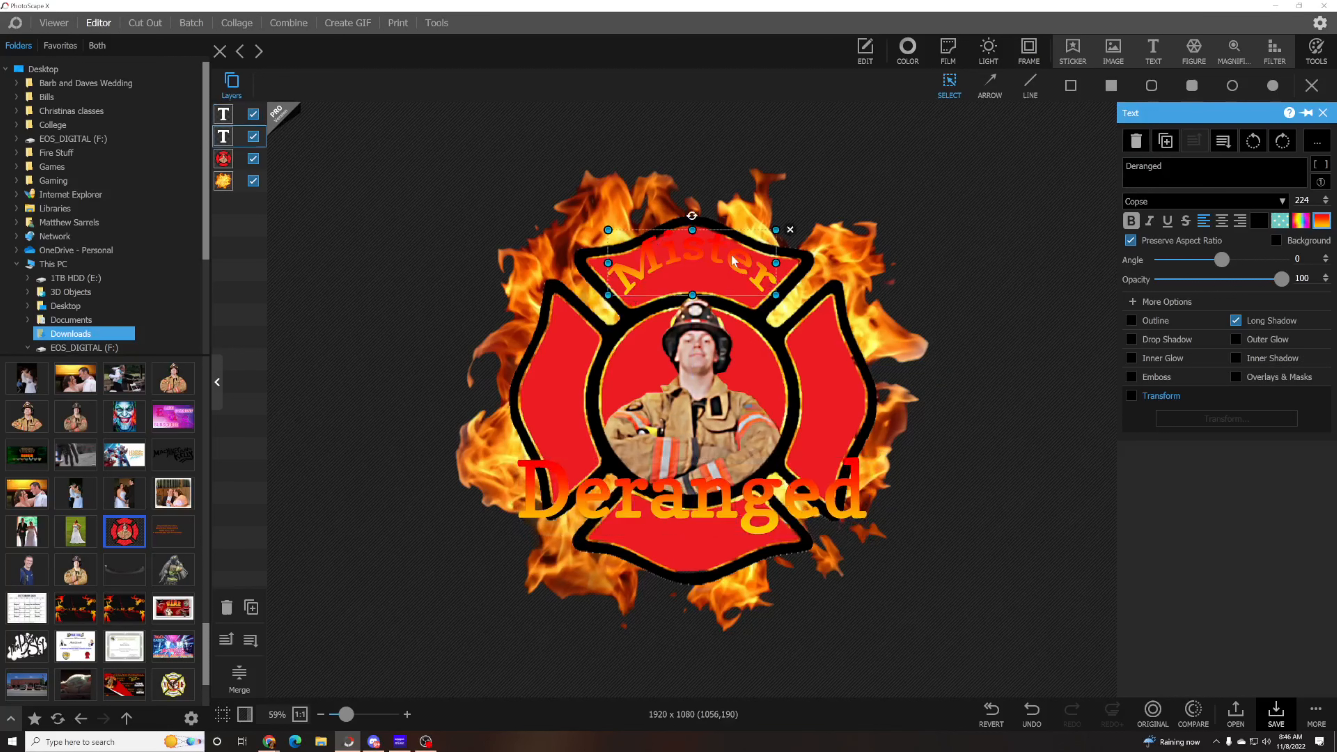
pyautogui.moveTo(779, 260); pyautogui.dragTo(868, 261)
pyautogui.moveTo(840, 298)
pyautogui.mouseDown()
pyautogui.moveTo(771, 298)
pyautogui.moveTo(835, 298)
pyautogui.mouseUp()
pyautogui.click(1046, 714)
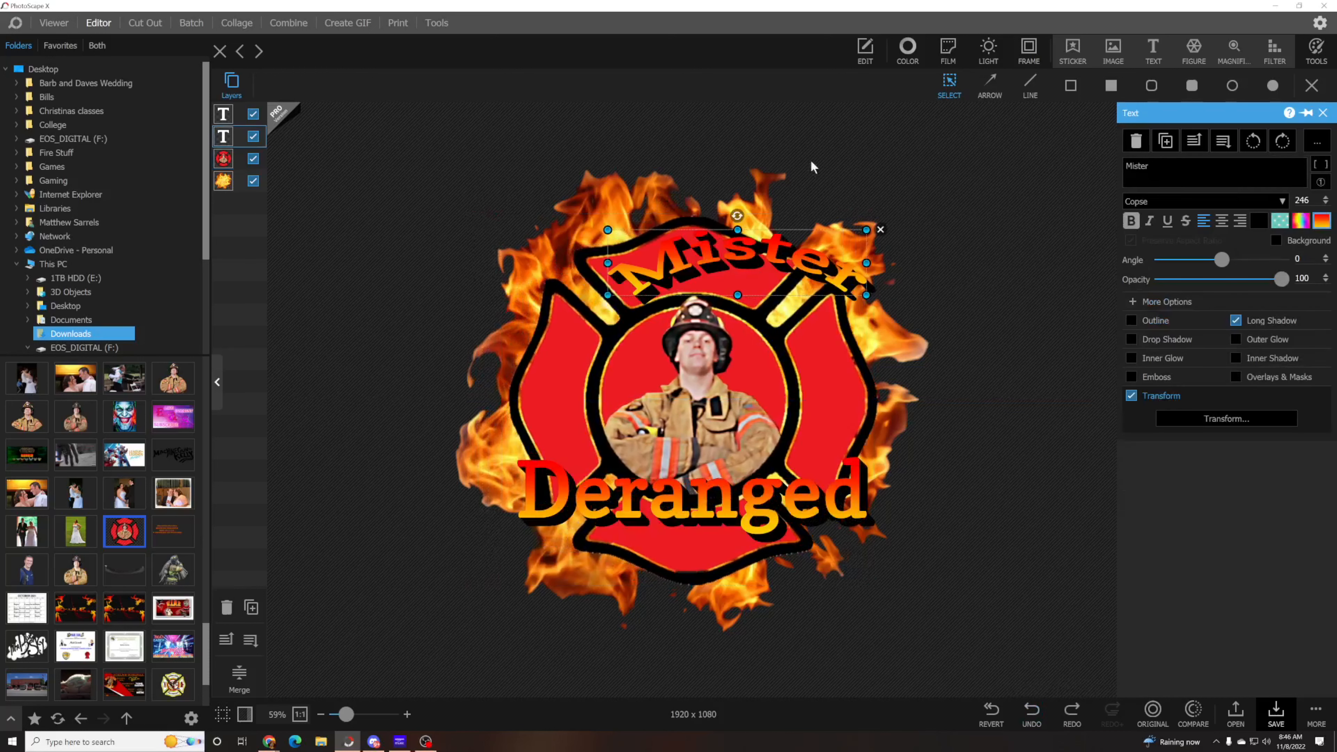
pyautogui.moveTo(775, 247); pyautogui.dragTo(732, 258)
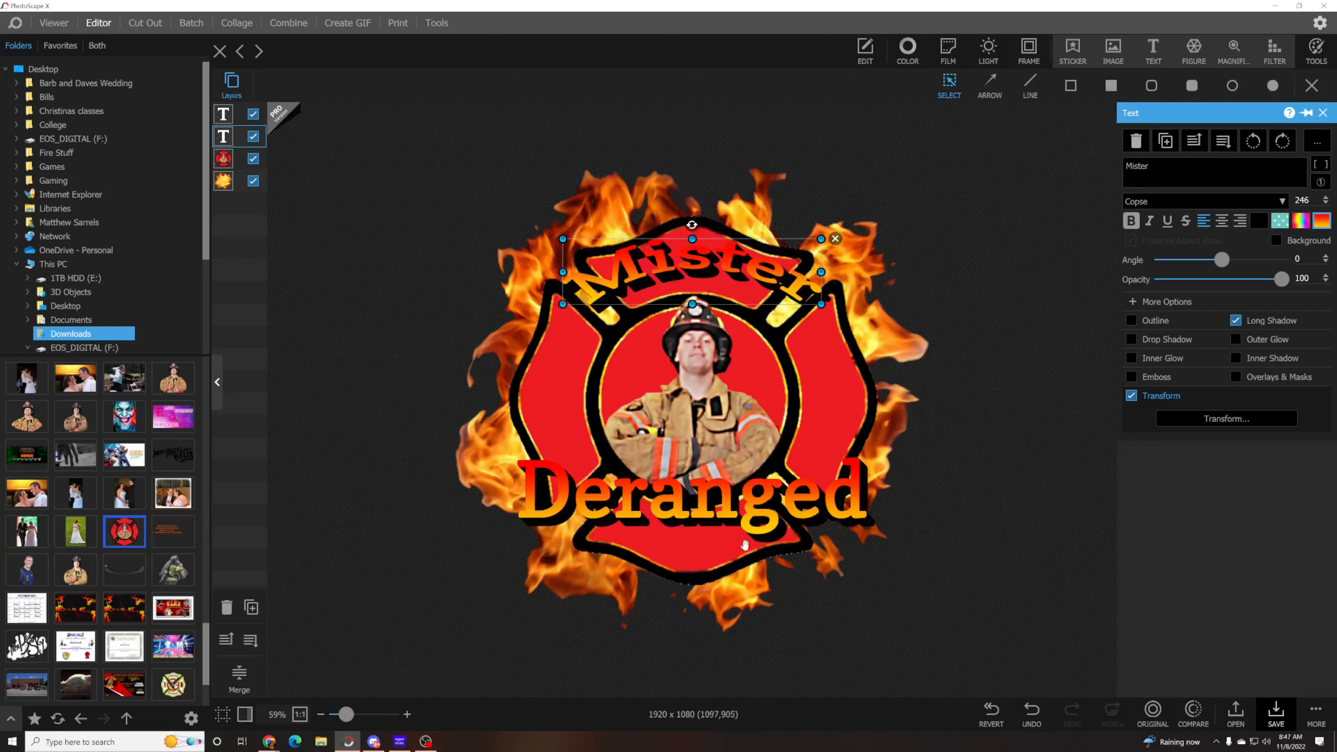
# - Enable Transform on the Deranged text and open its transform settings
pyautogui.click(705, 509)
pyautogui.click(1147, 394)
pyautogui.click(1220, 419)
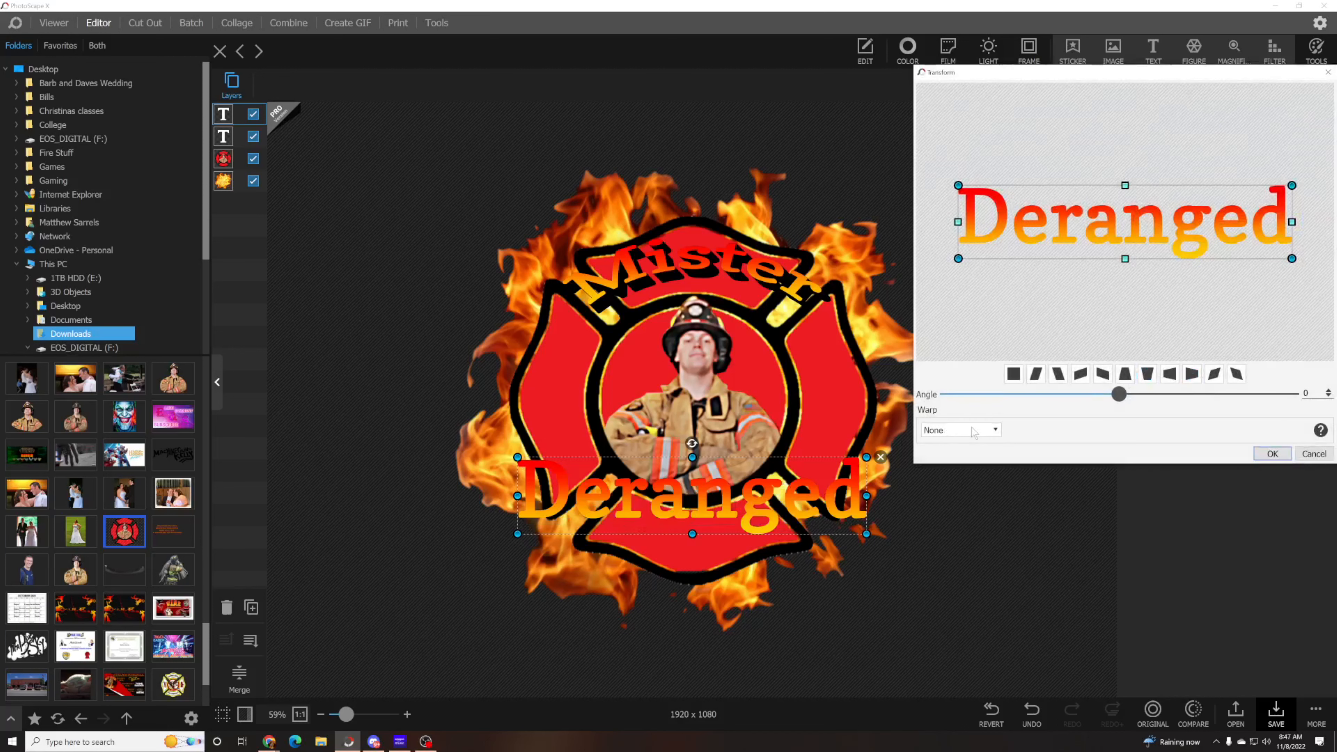
pyautogui.click(971, 430)
pyautogui.click(952, 170)
pyautogui.click(989, 431)
pyautogui.click(960, 138)
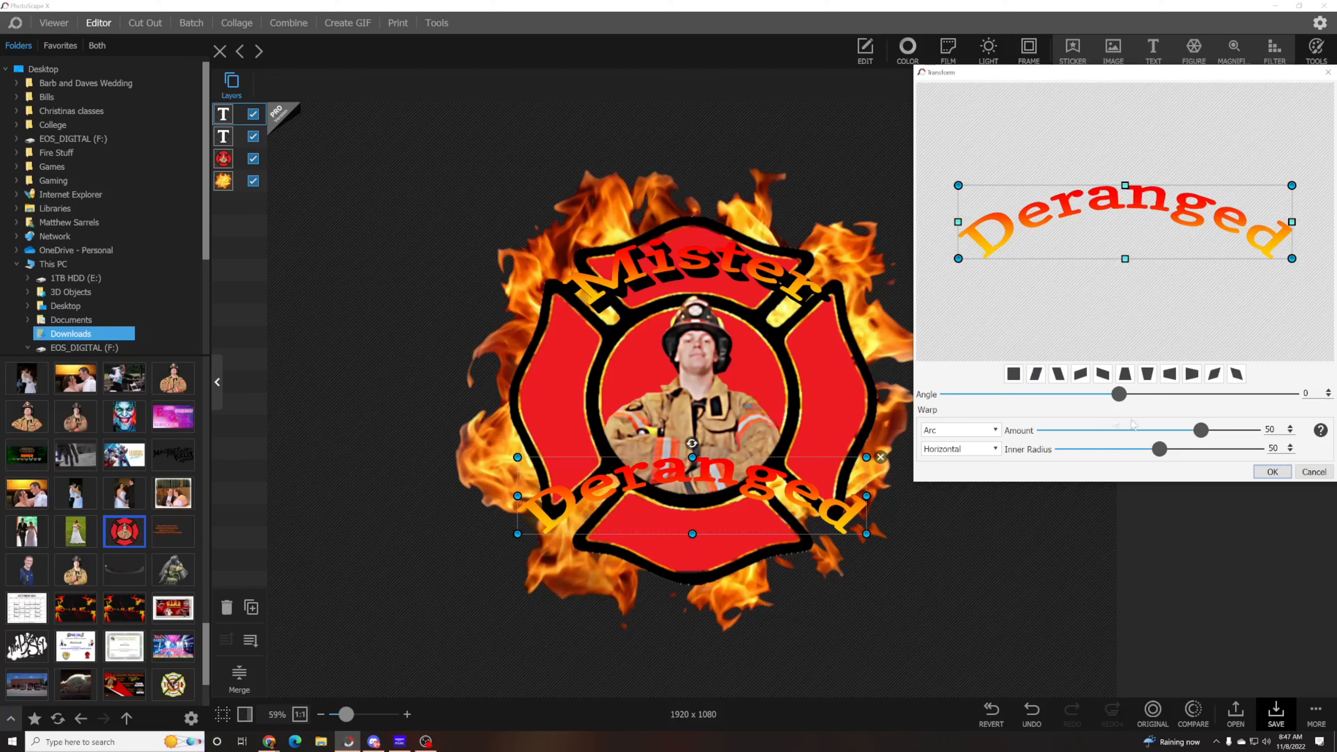
pyautogui.moveTo(1159, 448); pyautogui.dragTo(1099, 431)
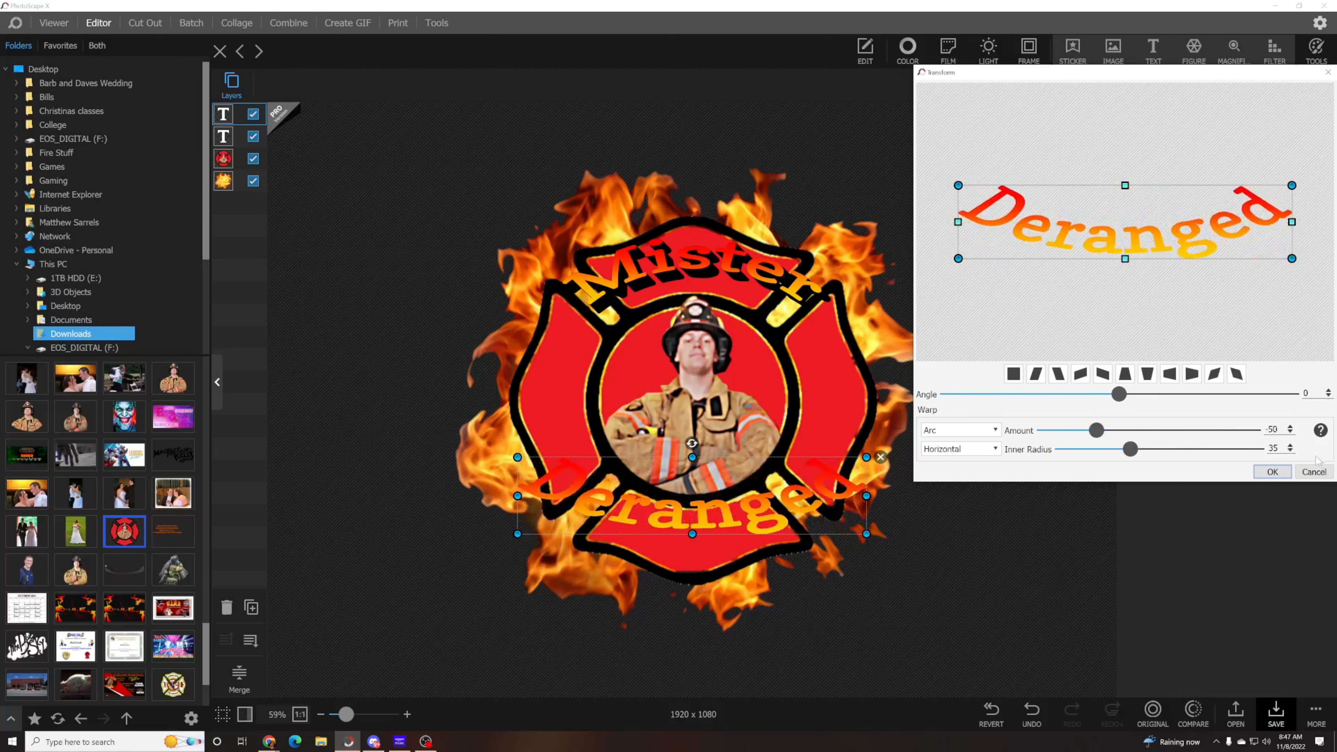
pyautogui.click(1314, 472)
# - Curve the Deranged text downward with a horizontal Arc warp, amount -50 and inner radius 50
pyautogui.click(1248, 418)
pyautogui.click(992, 430)
pyautogui.click(950, 128)
pyautogui.click(992, 430)
pyautogui.click(952, 129)
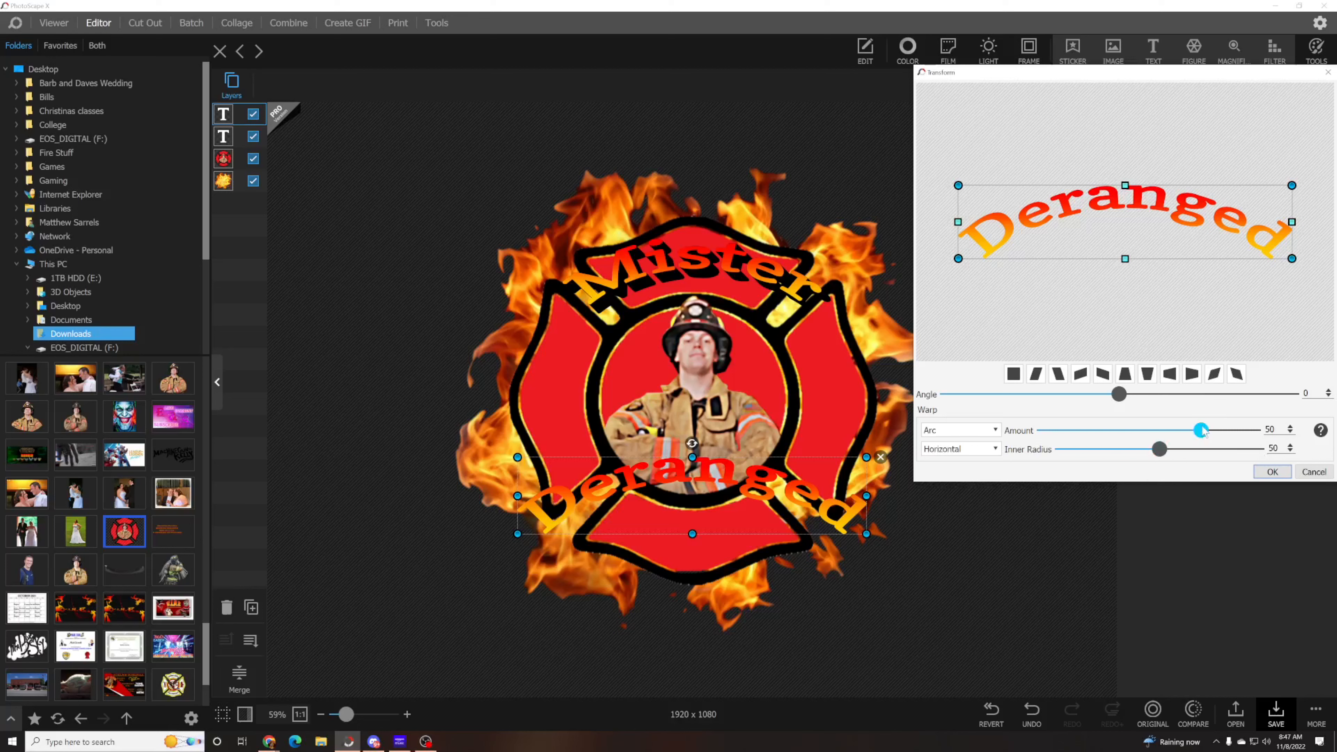
pyautogui.moveTo(1205, 426); pyautogui.dragTo(1102, 430)
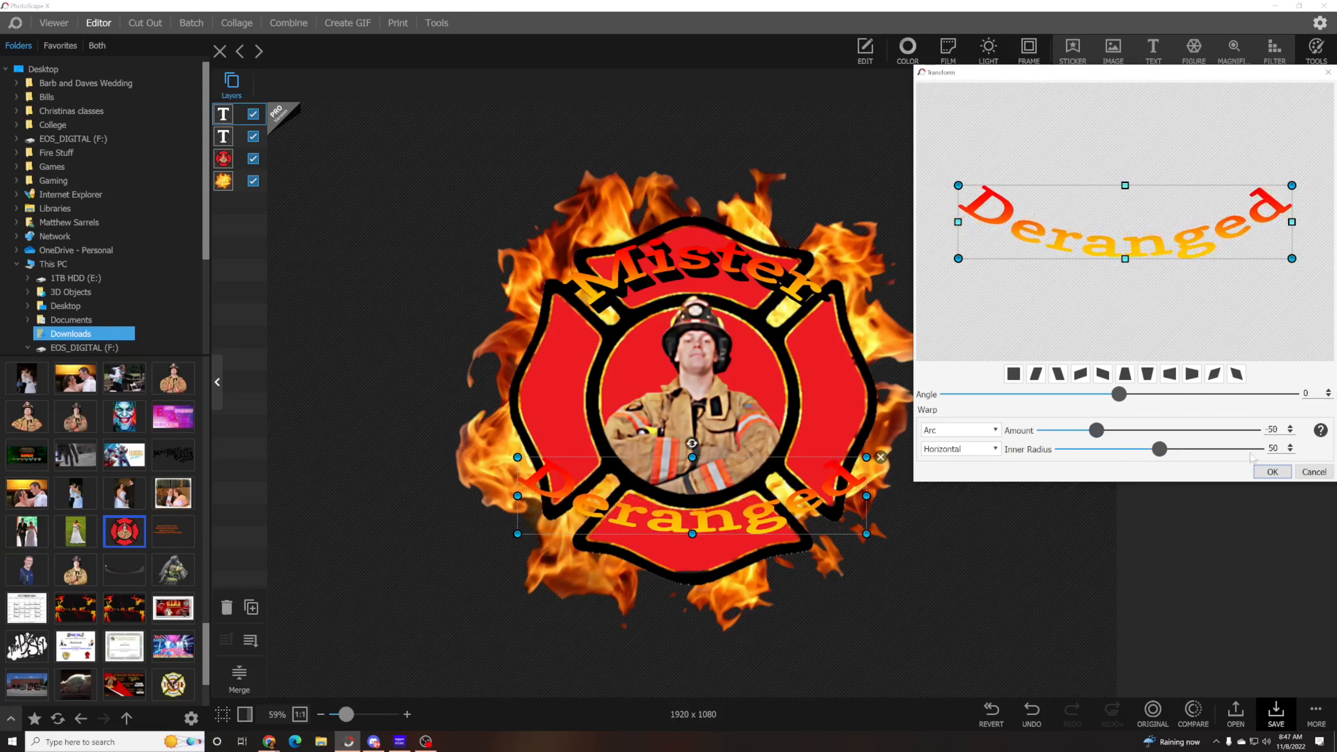
pyautogui.click(1272, 471)
# - Position the curved Deranged text across the badge's lower panel and compare the transform settings of both texts
pyautogui.moveTo(701, 516); pyautogui.dragTo(713, 522)
pyautogui.click(694, 258)
pyautogui.click(1227, 419)
pyautogui.click(1313, 464)
pyautogui.click(711, 521)
pyautogui.click(1227, 420)
pyautogui.click(1272, 463)
pyautogui.moveTo(713, 523); pyautogui.dragTo(700, 525)
# - Add a black outline to the Mister text
pyautogui.click(701, 261)
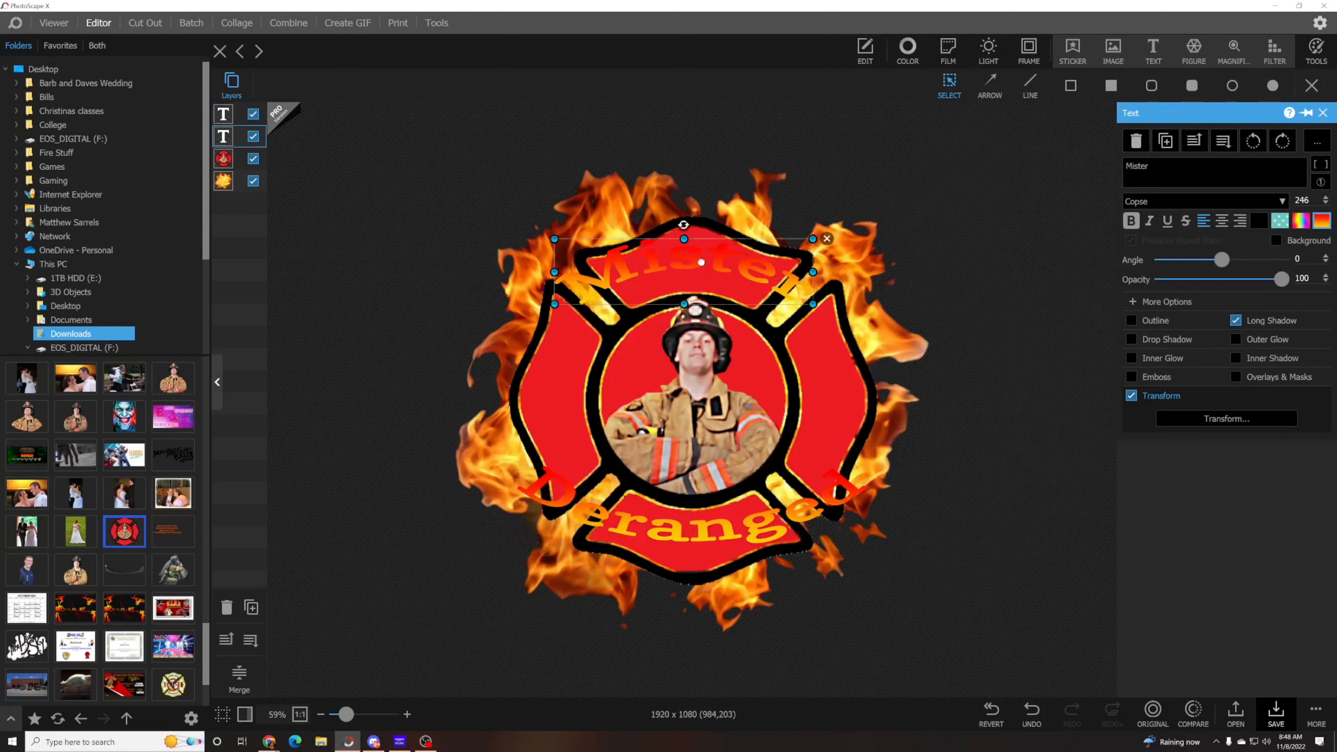
pyautogui.click(1152, 320)
pyautogui.click(1215, 363)
pyautogui.click(1311, 696)
pyautogui.click(1183, 364)
pyautogui.click(1123, 623)
pyautogui.click(1175, 678)
# - Add a matching black outline to the Deranged text and deselect it
pyautogui.click(703, 526)
pyautogui.click(1131, 322)
pyautogui.click(1182, 363)
pyautogui.click(1125, 619)
pyautogui.click(1082, 540)
pyautogui.click(1082, 539)
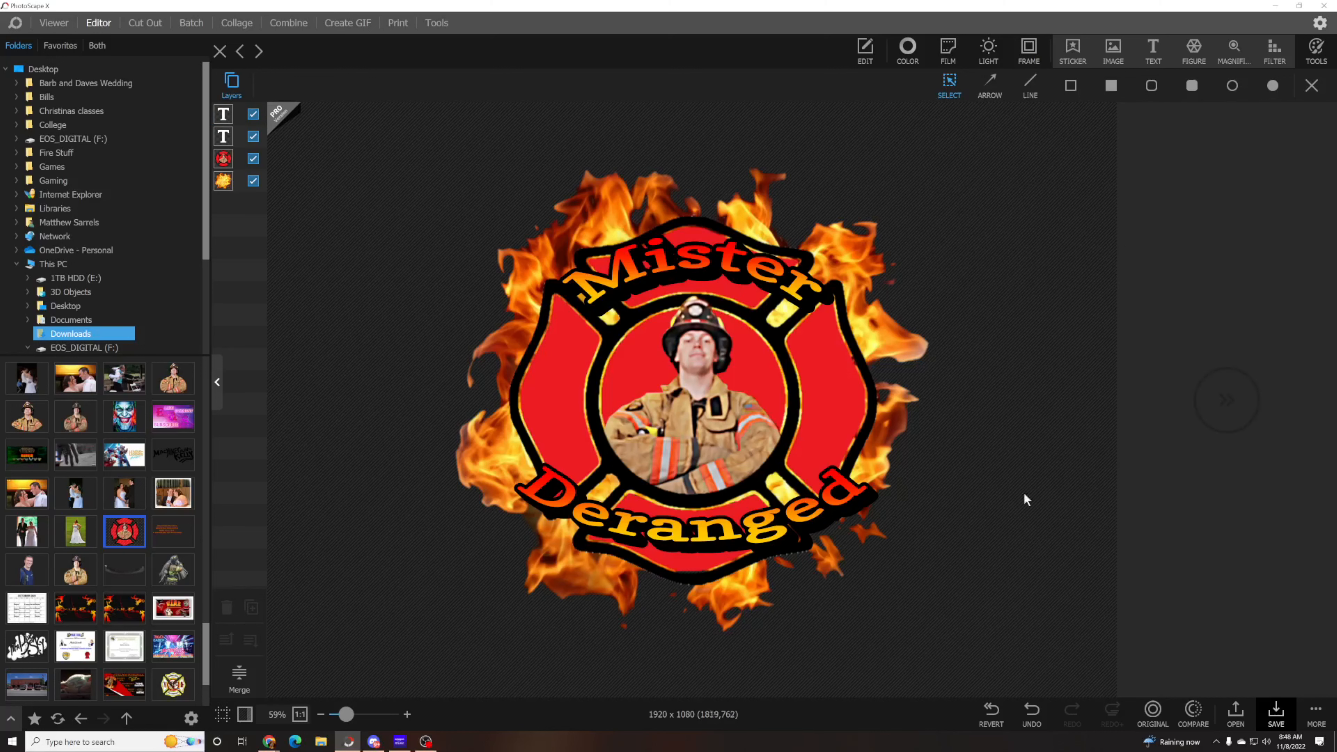
# - Enlarge the Deranged text vertically across the badge's lower panel and set its outline thickness to 11
pyautogui.moveTo(361, 740)
pyautogui.click(696, 538)
pyautogui.scroll(5, 696, 521)
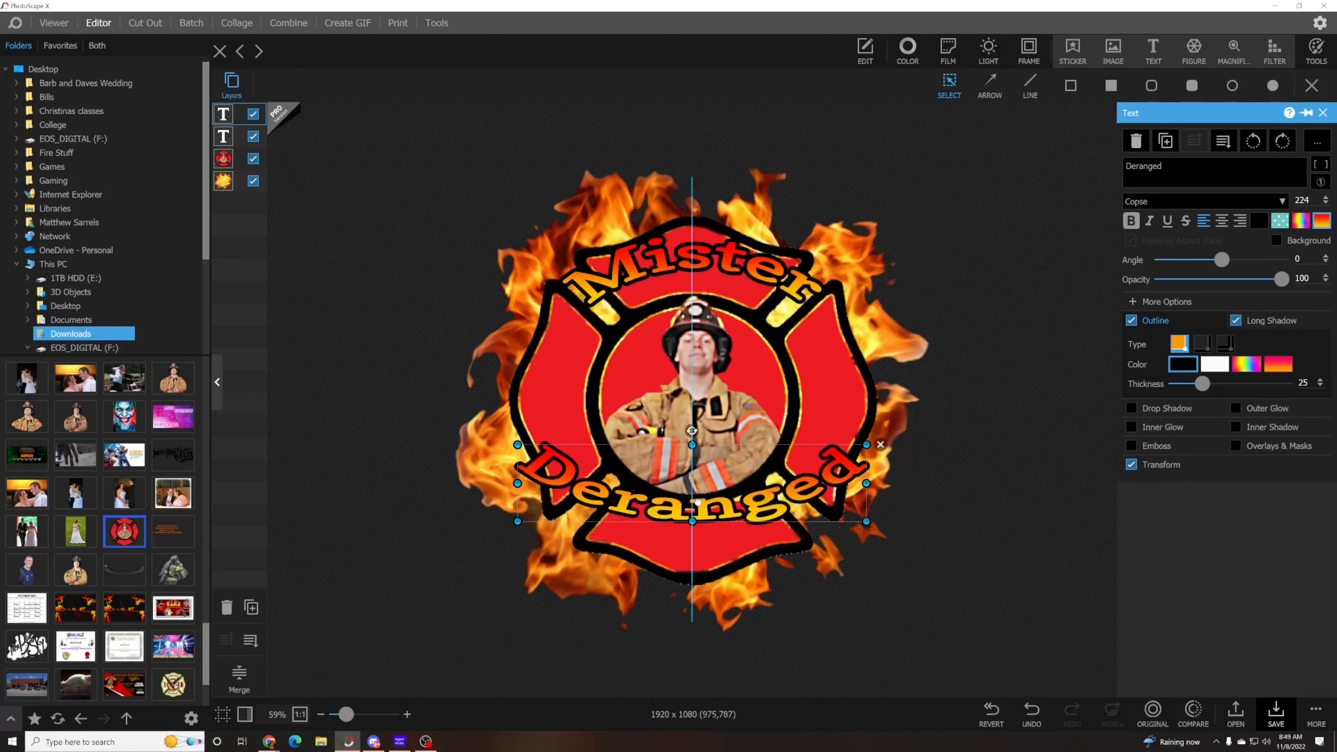
pyautogui.moveTo(698, 515); pyautogui.dragTo(695, 520)
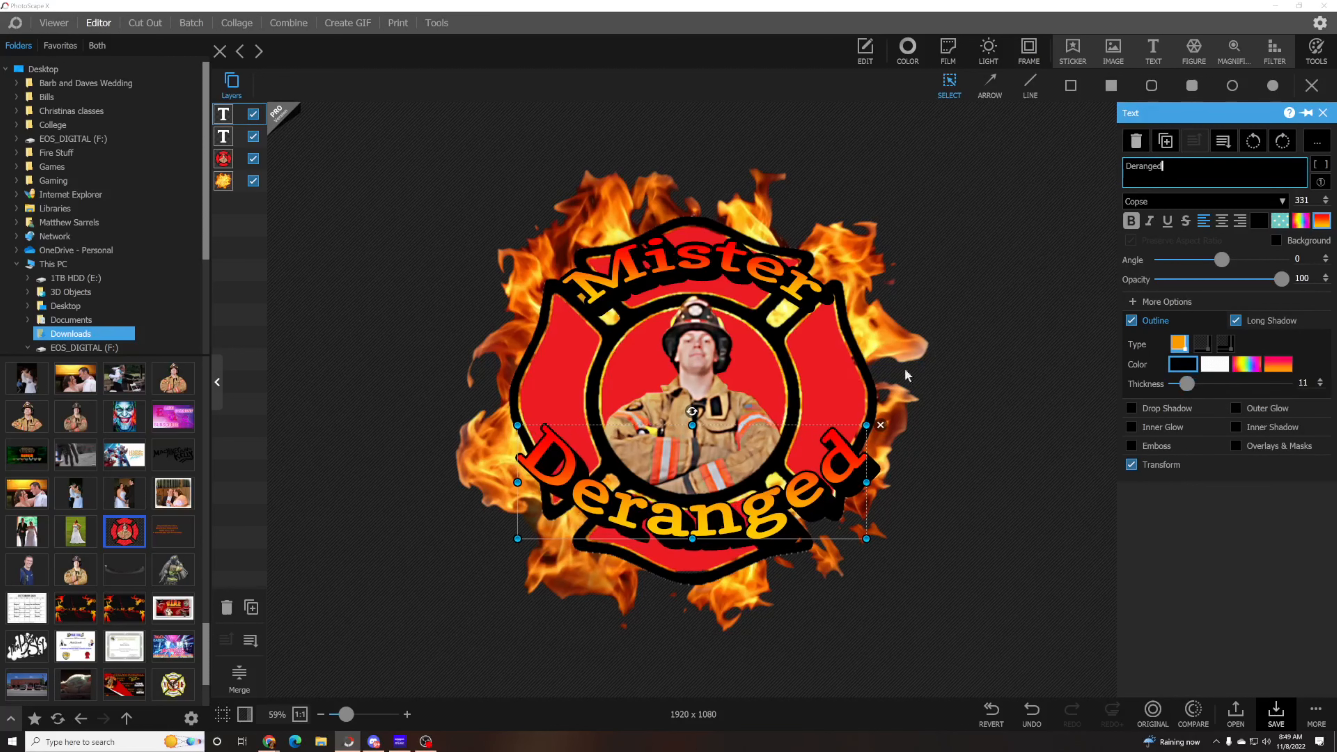
# - Set the Mister text's outline thickness to 11 to match the Deranged text
pyautogui.click(691, 314)
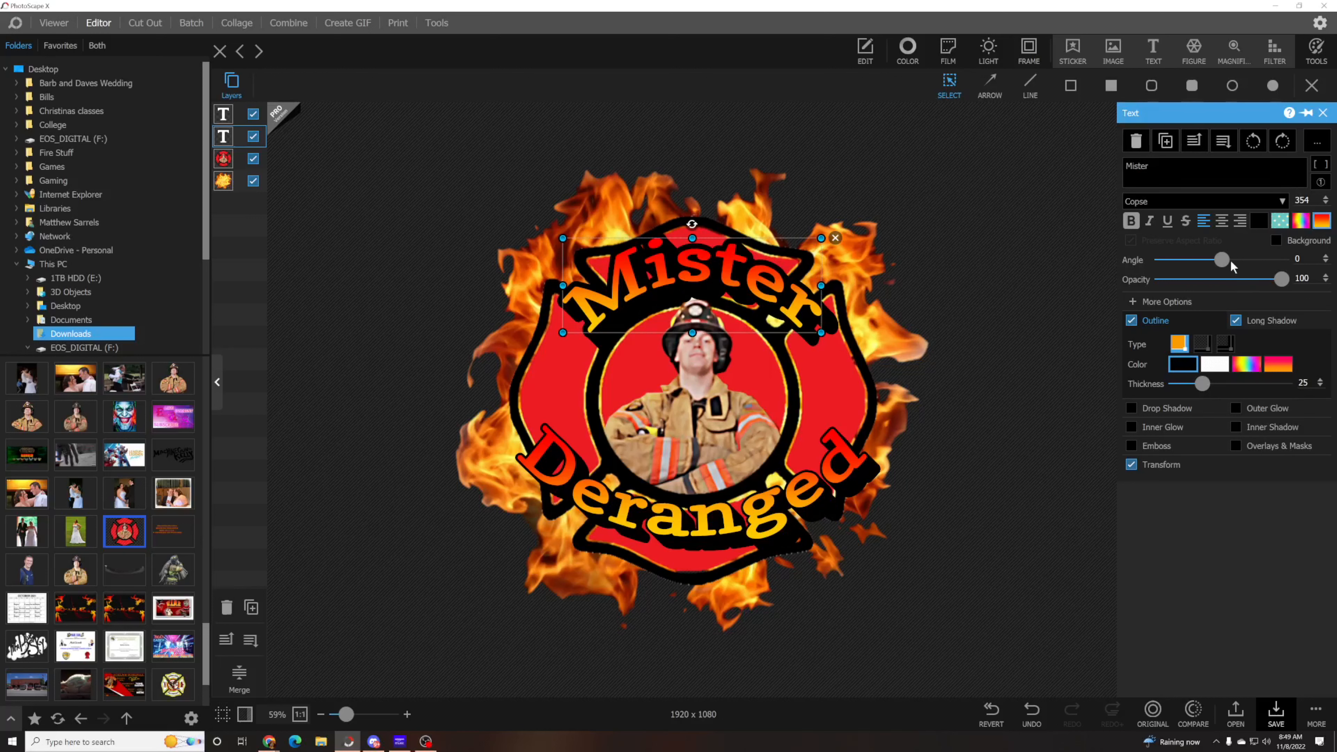
pyautogui.click(740, 505)
pyautogui.click(771, 288)
pyautogui.moveTo(1202, 383); pyautogui.dragTo(1179, 383)
pyautogui.moveTo(1309, 383); pyautogui.dragTo(1291, 378)
pyautogui.write('11')
# - Try adding an outline to the flames image behind the badge
pyautogui.click(223, 181)
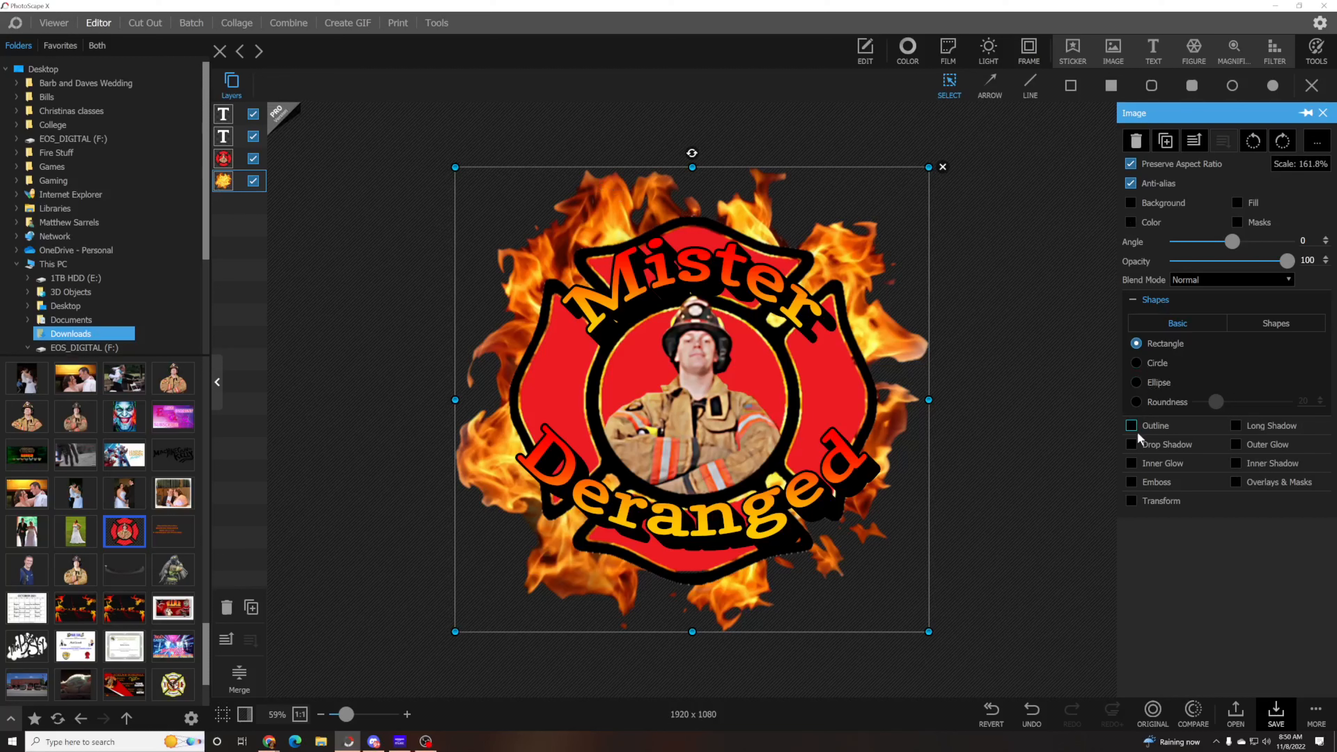
pyautogui.click(1136, 432)
pyautogui.moveTo(1183, 361); pyautogui.dragTo(1222, 362)
pyautogui.click(1137, 319)
pyautogui.click(1080, 343)
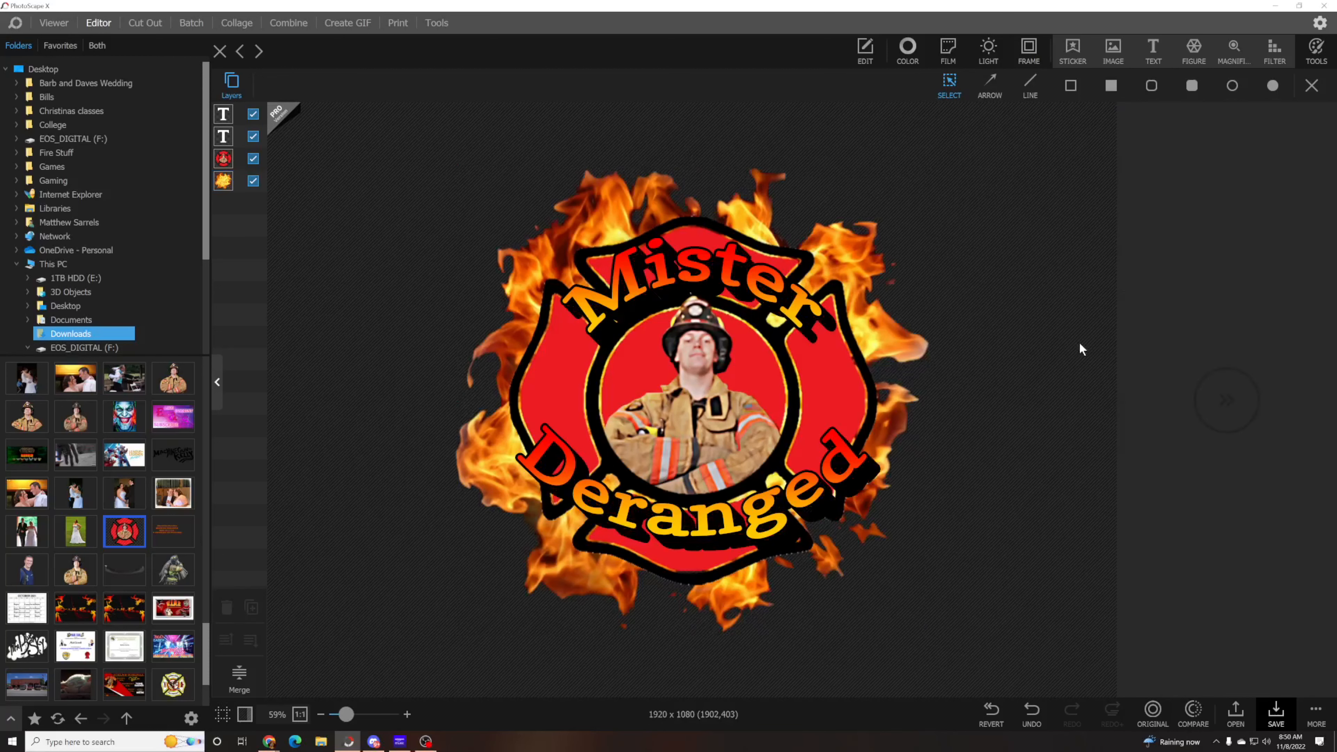
# - Insert the black and red diagonal background image from Downloads and send it behind all other layers
pyautogui.scroll(-2, 119, 537)
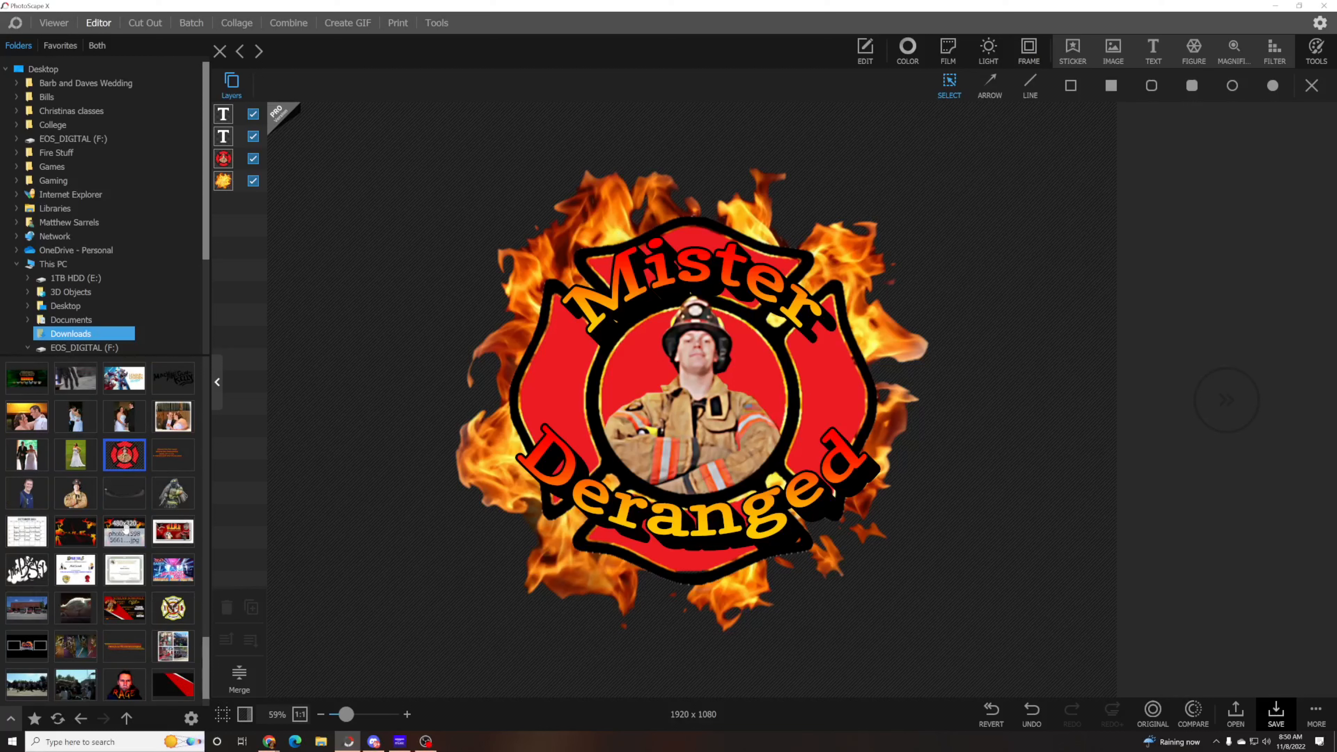
pyautogui.scroll(-1, 127, 526)
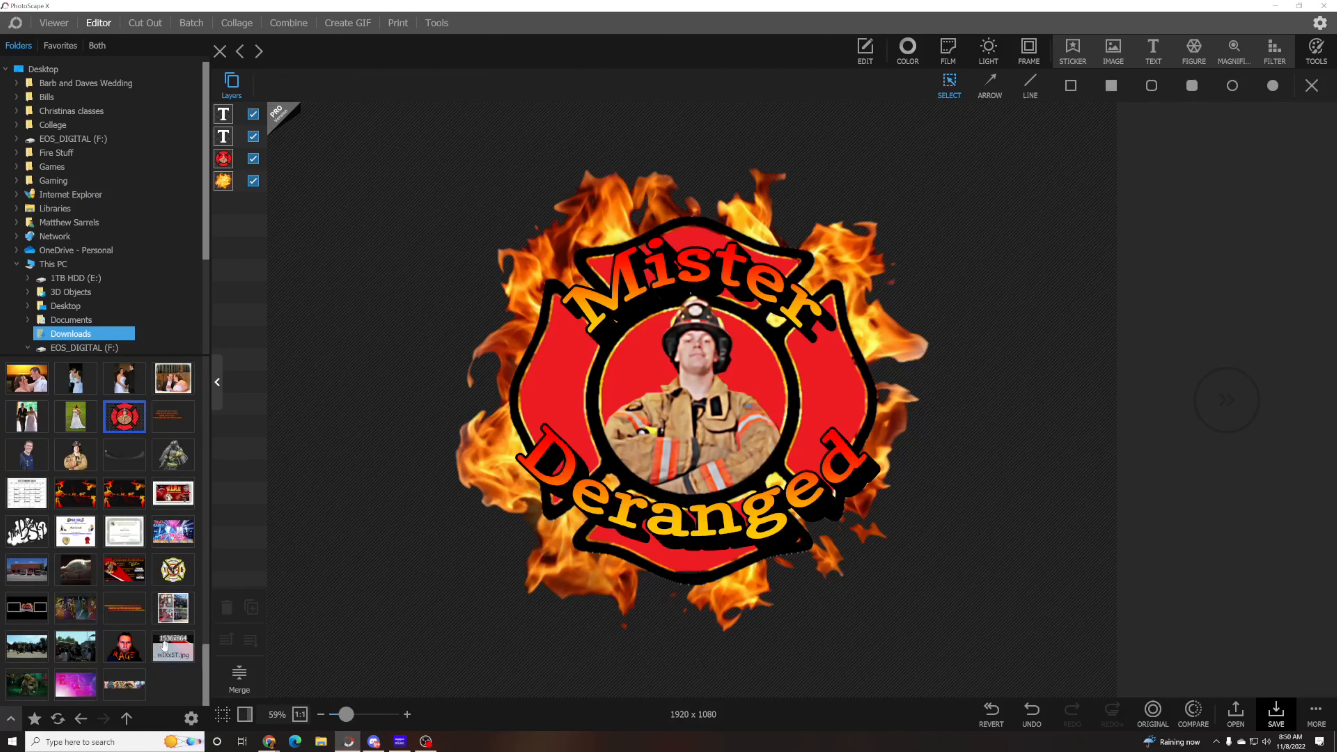
pyautogui.click(1113, 50)
pyautogui.scroll(-10, 1163, 237)
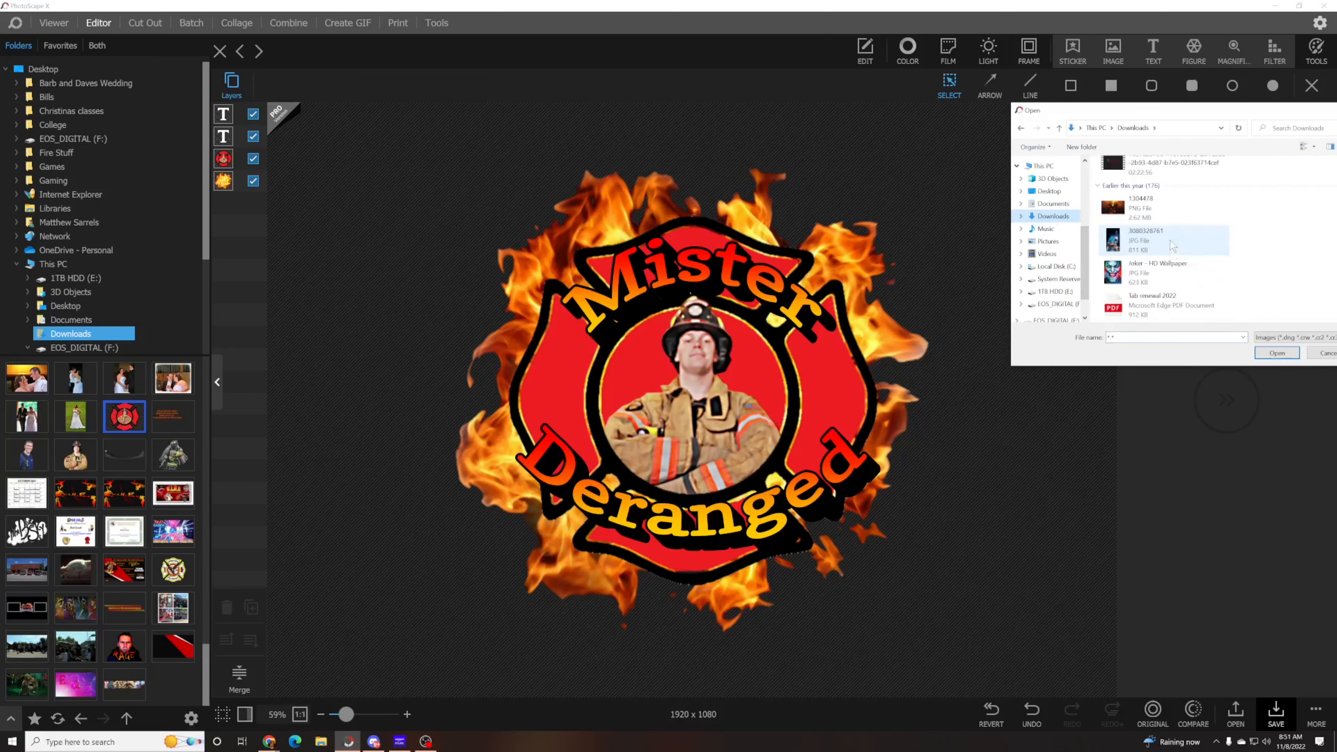
pyautogui.scroll(8, 1138, 267)
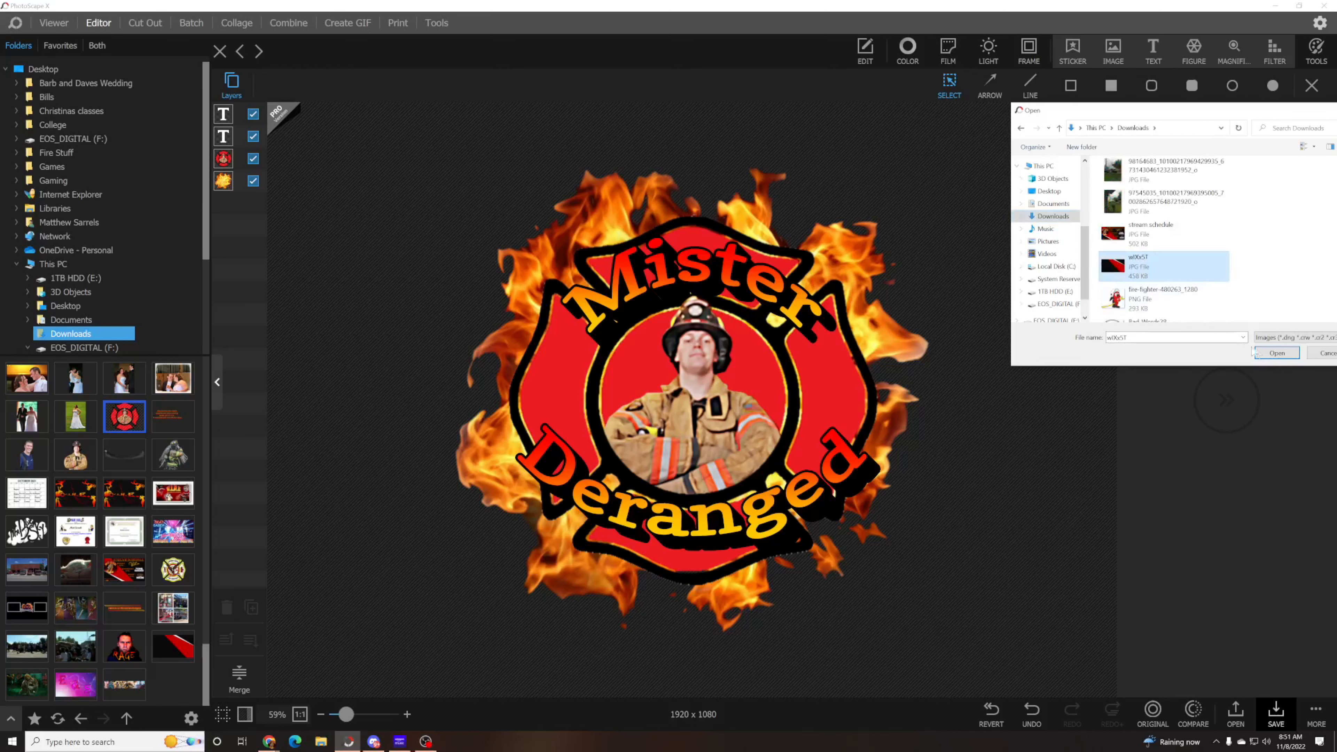
pyautogui.doubleClick(1126, 169)
pyautogui.click(1227, 147)
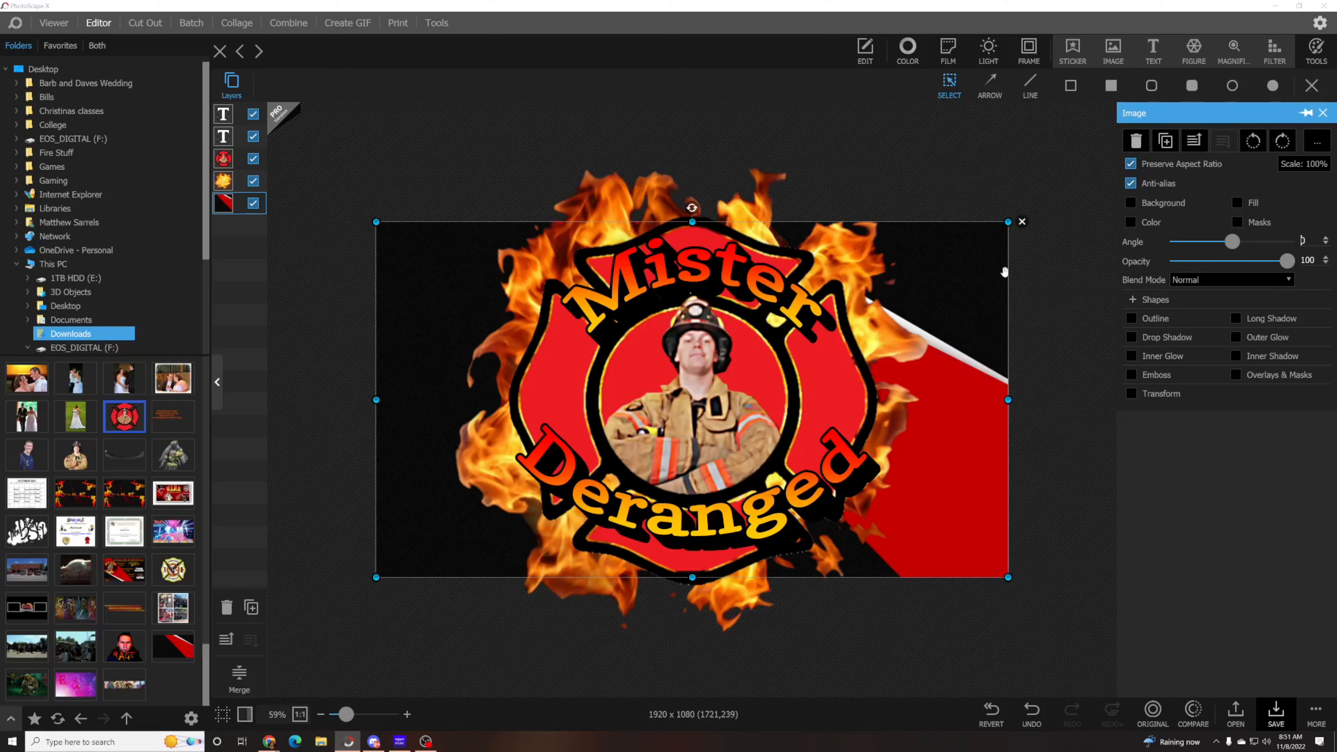
# - Enlarge the background image and centre it behind the emblem
pyautogui.moveTo(1008, 222); pyautogui.dragTo(1176, 128)
pyautogui.moveTo(1036, 307); pyautogui.dragTo(945, 355)
pyautogui.click(875, 139)
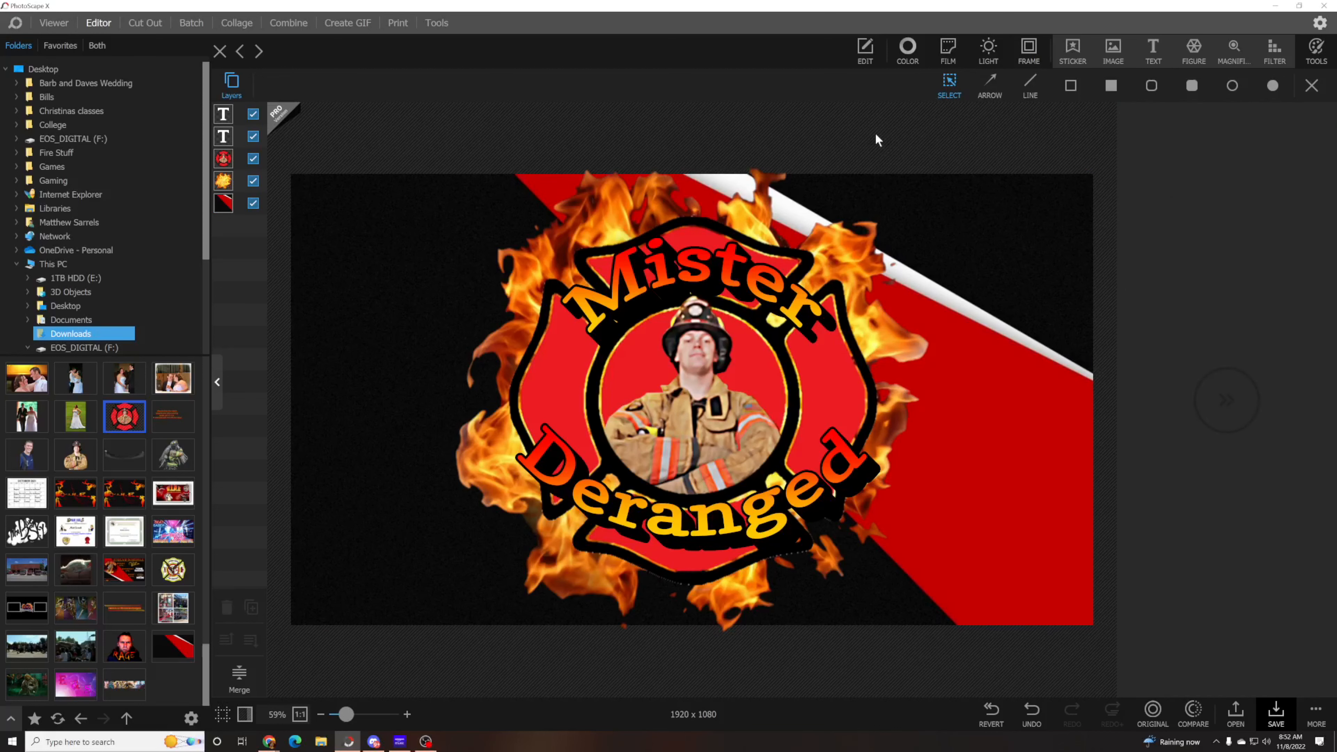
# - Hide the background layer and save the emblem in Downloads as a PNG named New Brand
pyautogui.click(253, 202)
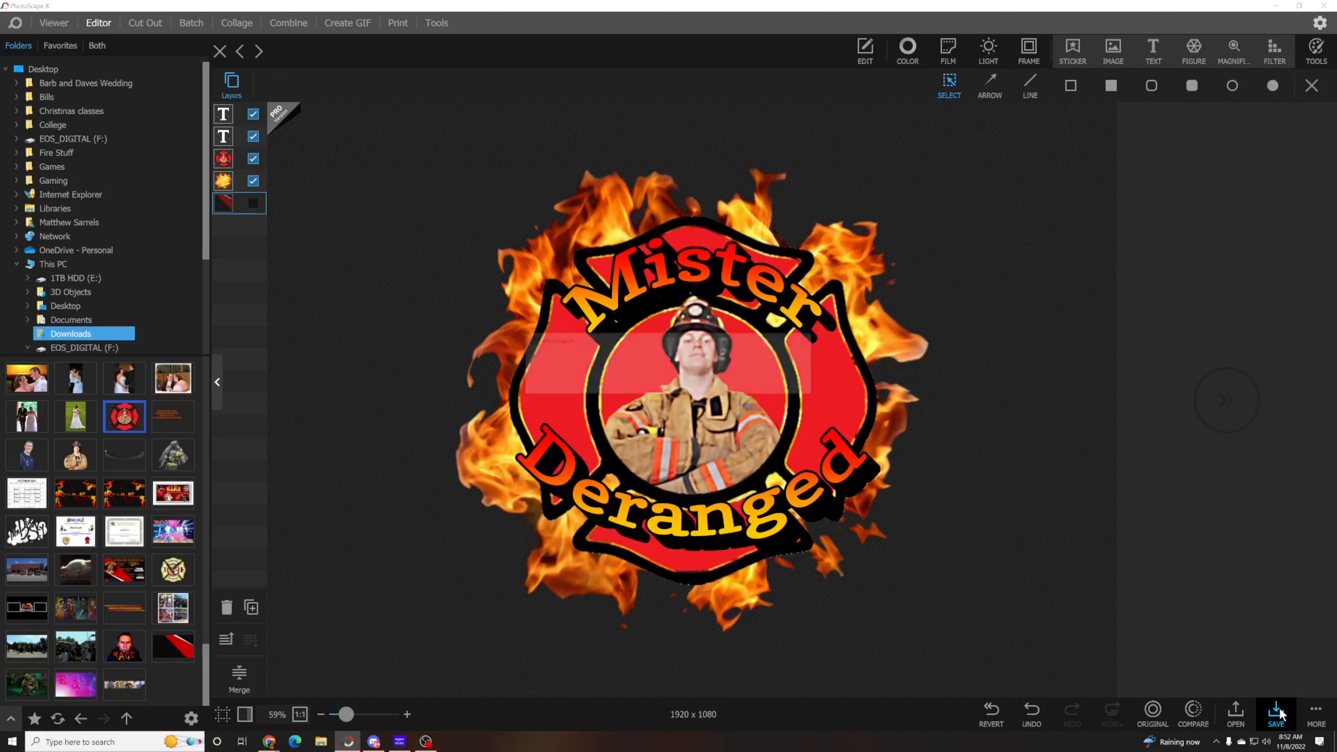
pyautogui.hotkey('ctrl', 's')
pyautogui.click(536, 292)
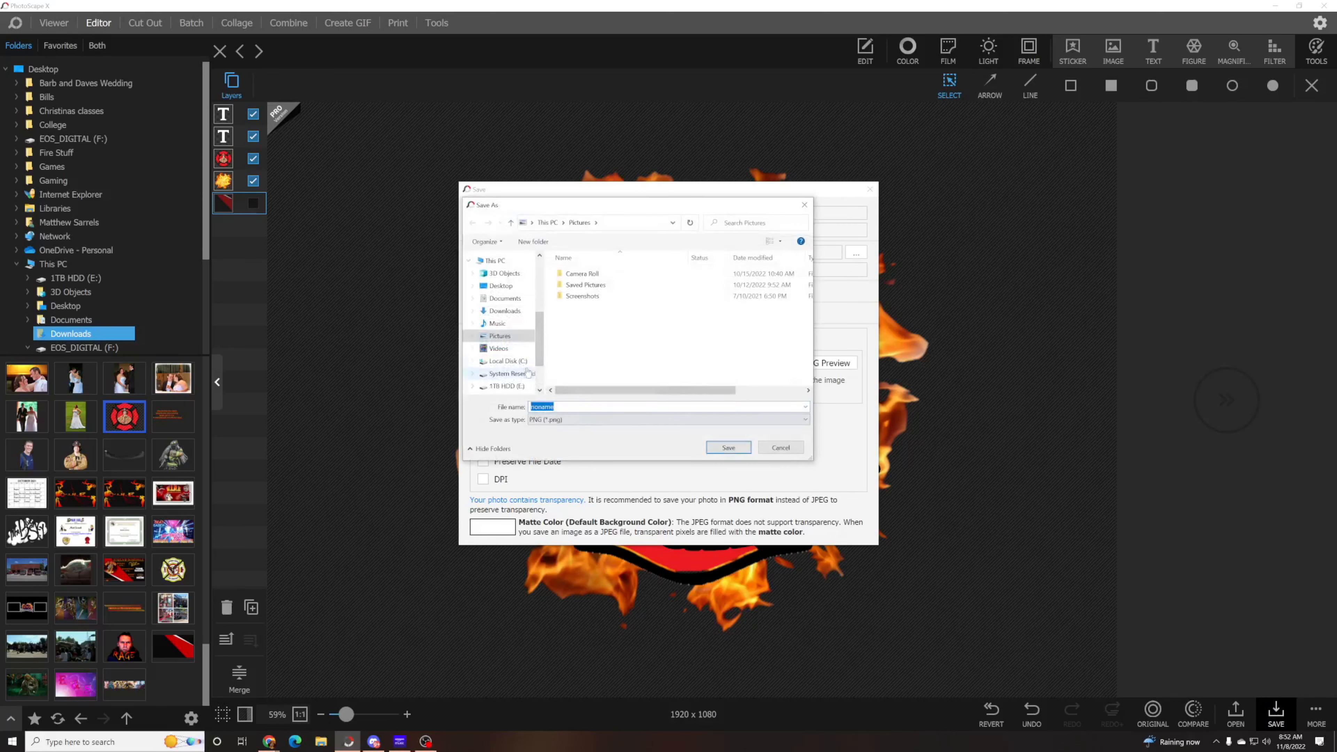
pyautogui.click(728, 448)
pyautogui.click(692, 373)
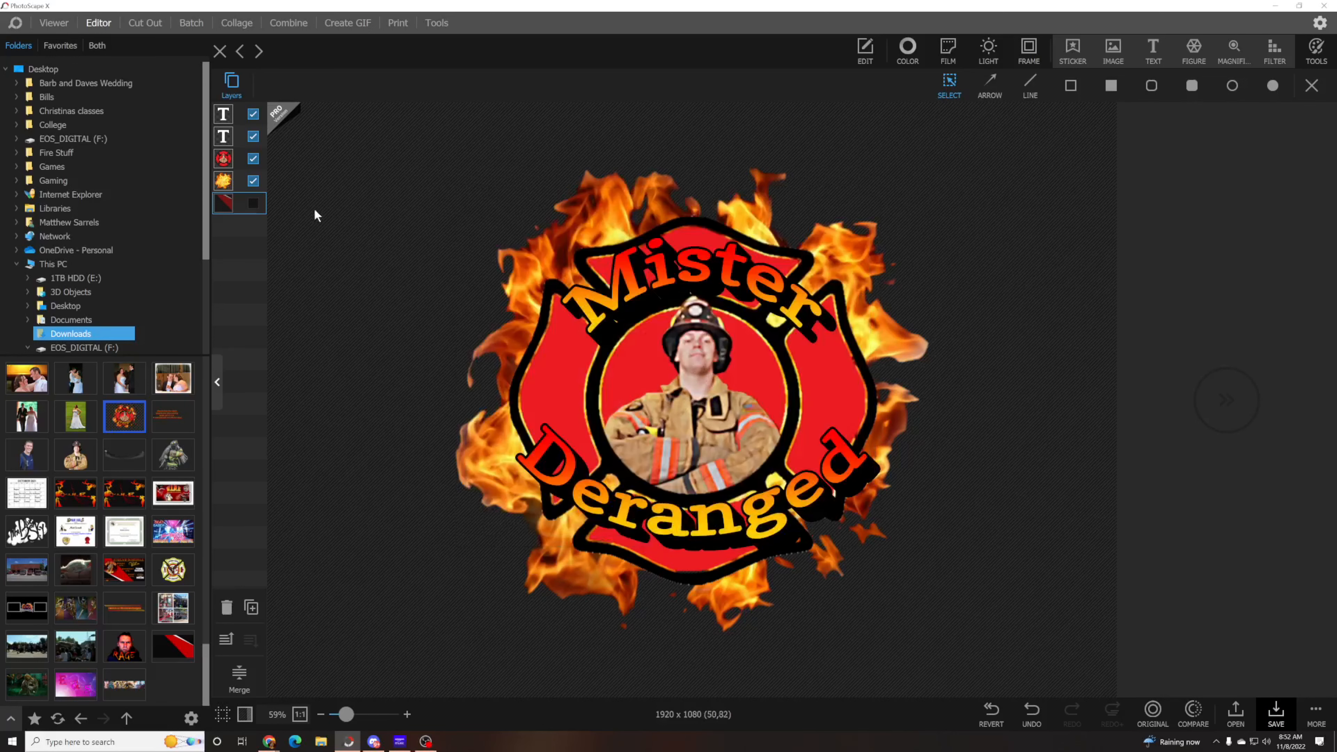
# - Show the background layer again and scale it to 125% behind the emblem
pyautogui.click(254, 203)
pyautogui.moveTo(692, 174); pyautogui.dragTo(692, 155)
pyautogui.rightClick(1049, 225)
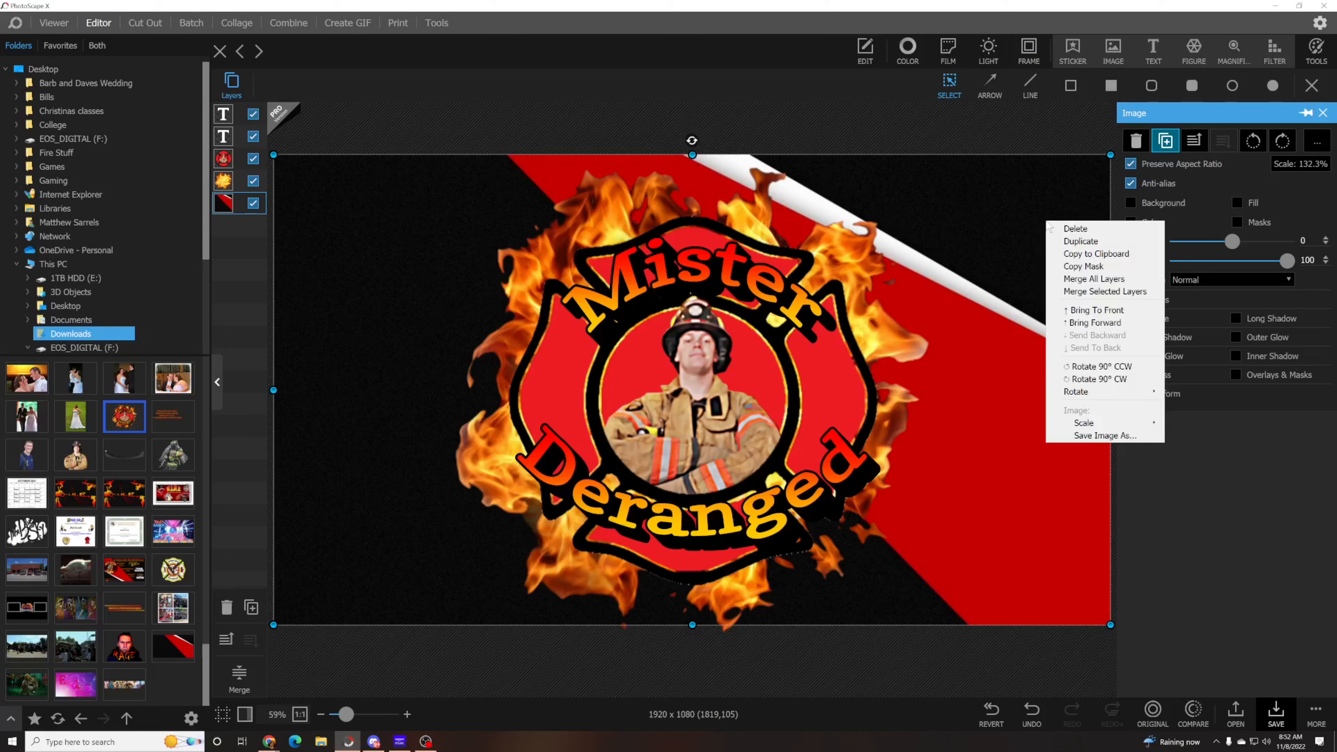
pyautogui.moveTo(1148, 424)
pyautogui.click(1191, 555)
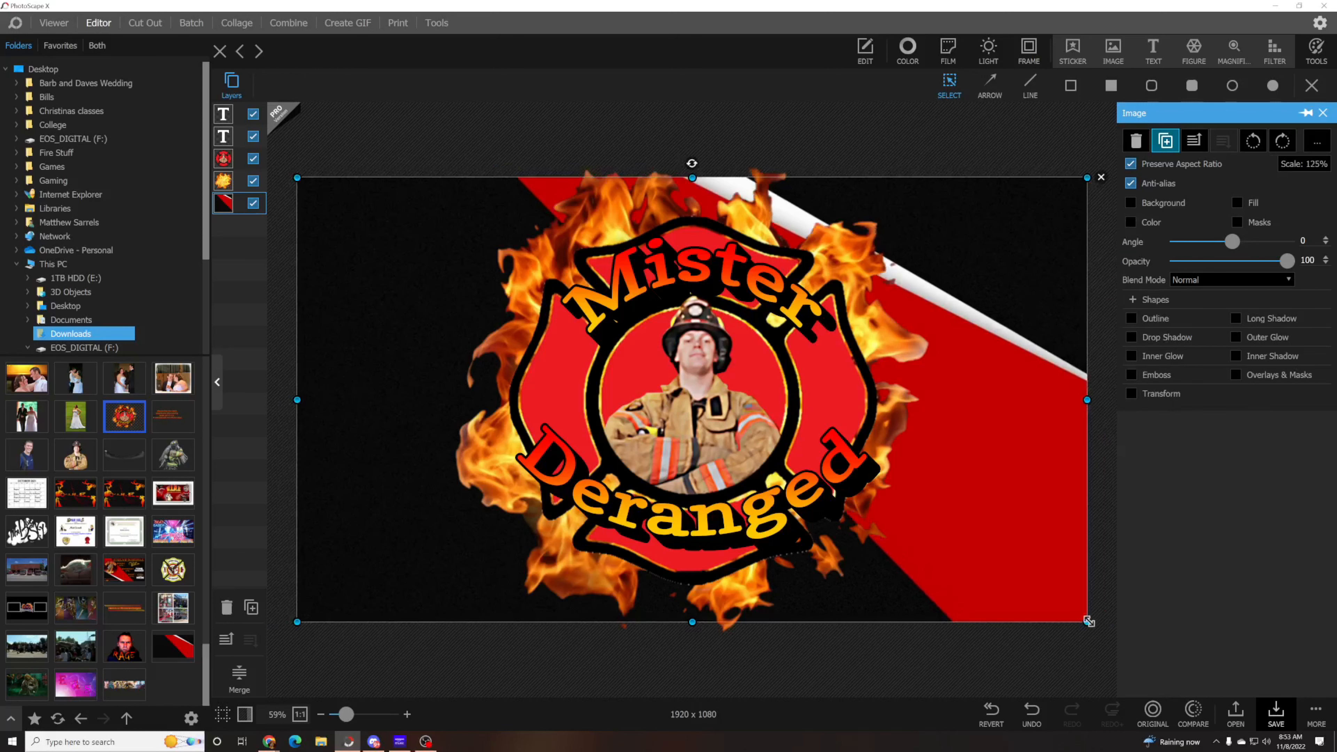
pyautogui.rightClick(1018, 532)
pyautogui.moveTo(1084, 513)
pyautogui.click(1181, 630)
pyautogui.rightClick(1031, 524)
pyautogui.click(1169, 744)
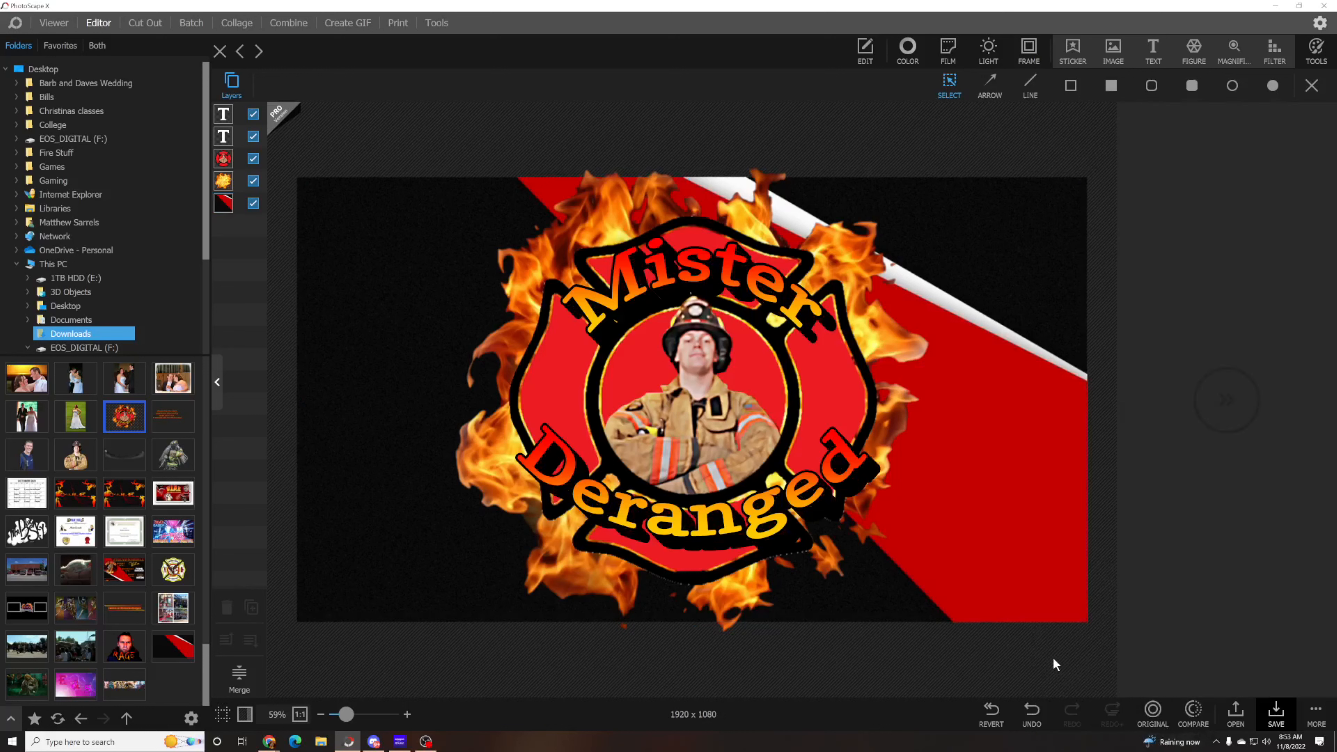
# - Save the emblem with its background, including the objects outside the canvas, as New Brand 2 in PNG format
pyautogui.click(1276, 714)
pyautogui.click(736, 386)
pyautogui.click(529, 291)
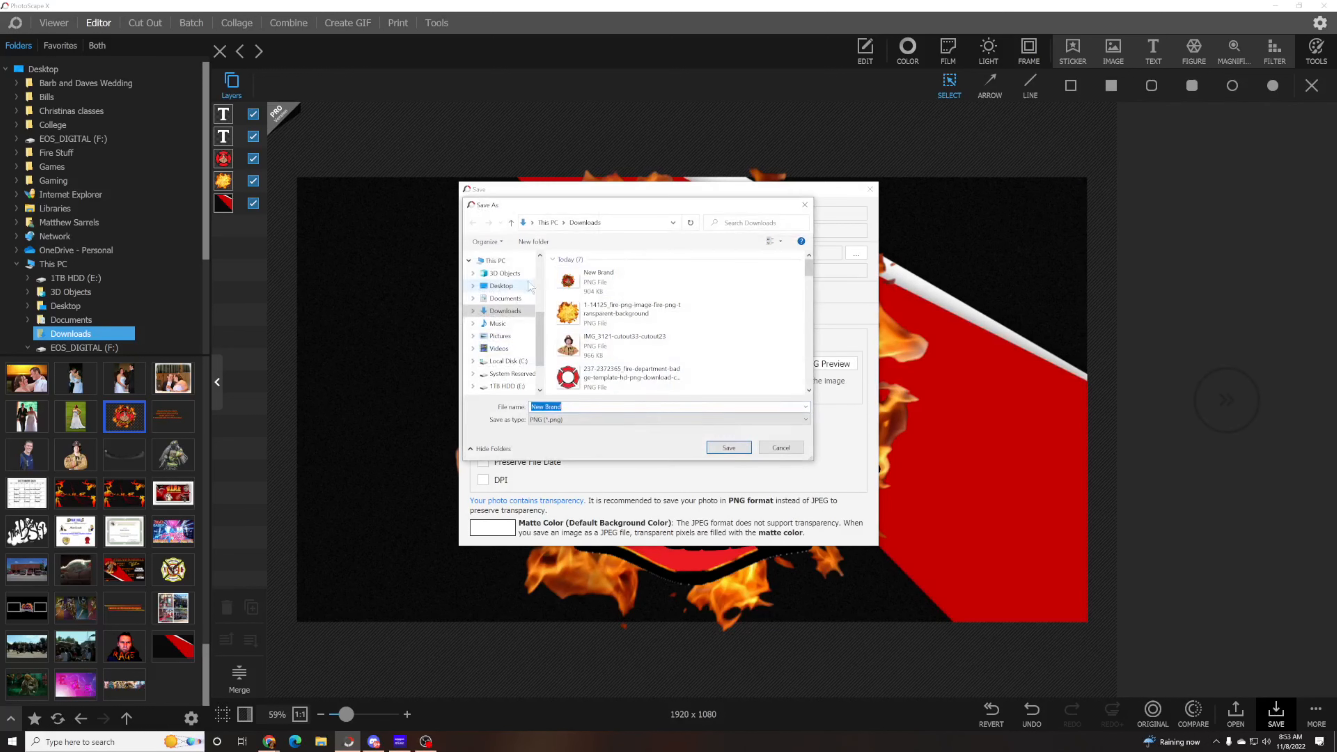
pyautogui.click(739, 445)
# - Rotate the background image by 180 degrees
pyautogui.click(958, 389)
pyautogui.click(1253, 141)
pyautogui.click(1253, 141)
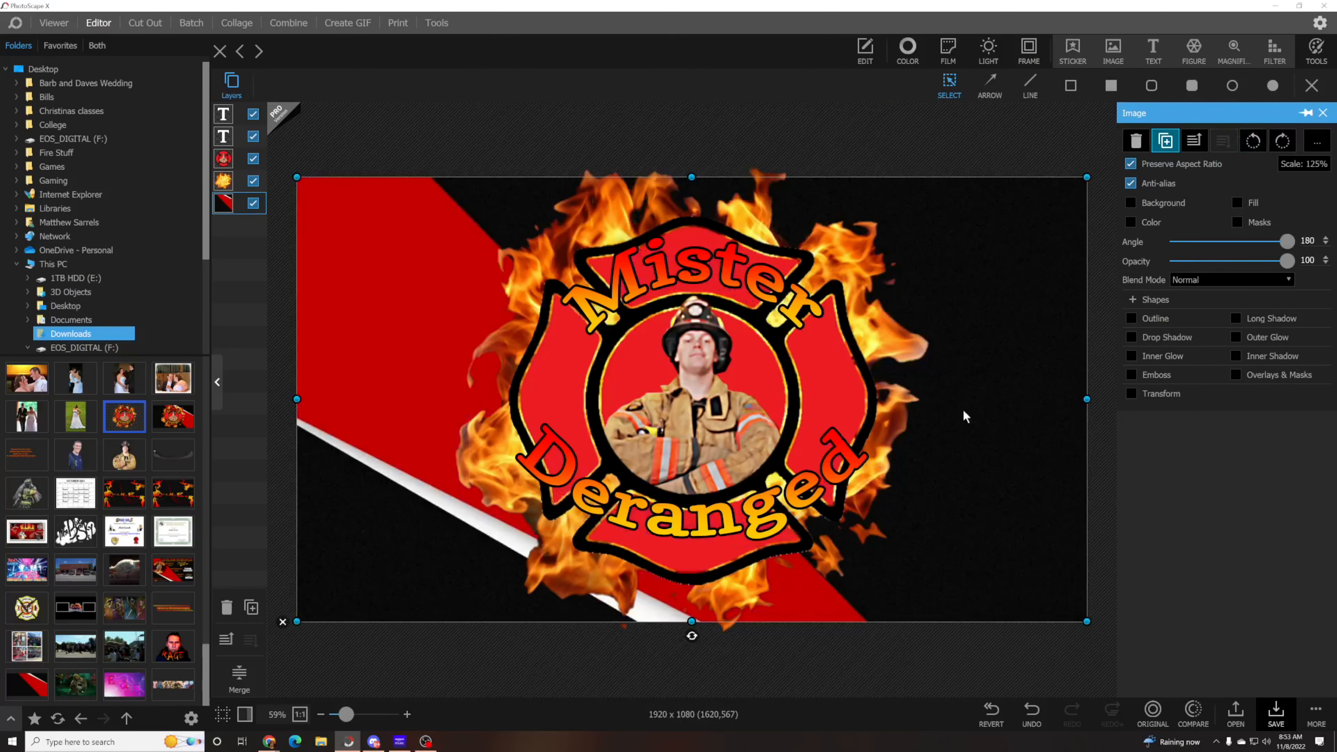
# - Save the version with the rotated background as a PNG named New Brand 3
pyautogui.click(1276, 714)
pyautogui.click(737, 393)
pyautogui.click(532, 295)
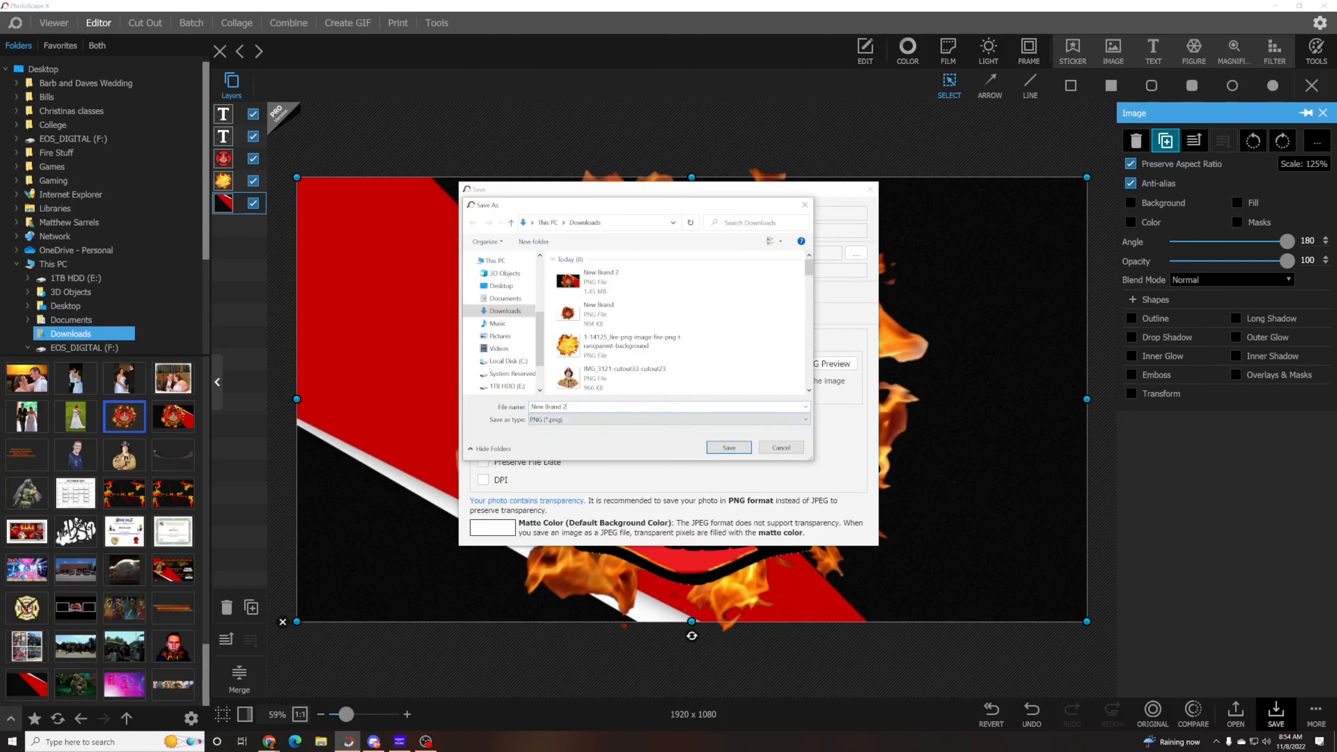
pyautogui.click(728, 448)
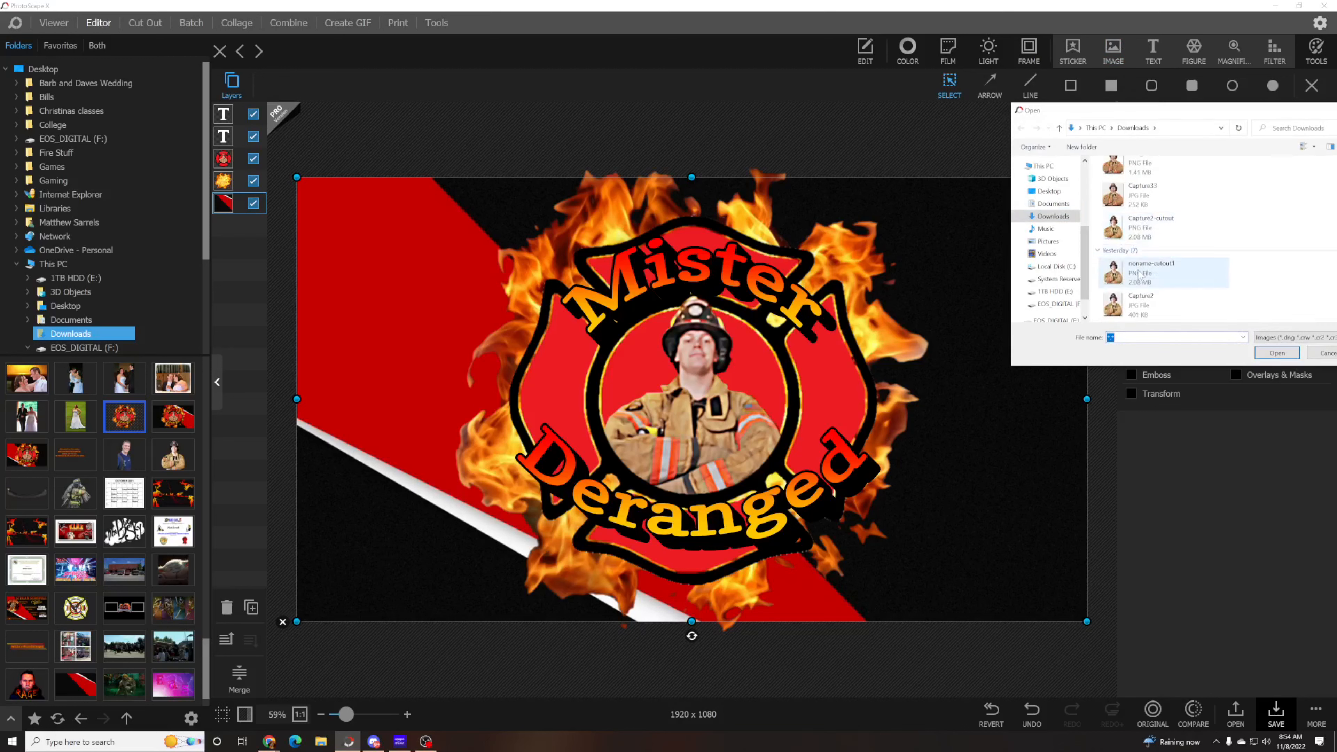
# - Insert the cartoon-styled smiling firefighter cutout, scale it to about 32% and place it over the badge's centre
pyautogui.doubleClick(1134, 233)
pyautogui.moveTo(841, 211); pyautogui.dragTo(761, 311)
pyautogui.moveTo(690, 403); pyautogui.dragTo(740, 349)
pyautogui.moveTo(810, 259); pyautogui.dragTo(782, 324)
pyautogui.moveTo(708, 423); pyautogui.dragTo(707, 393)
pyautogui.moveTo(781, 503); pyautogui.dragTo(761, 489)
pyautogui.moveTo(721, 438); pyautogui.dragTo(732, 463)
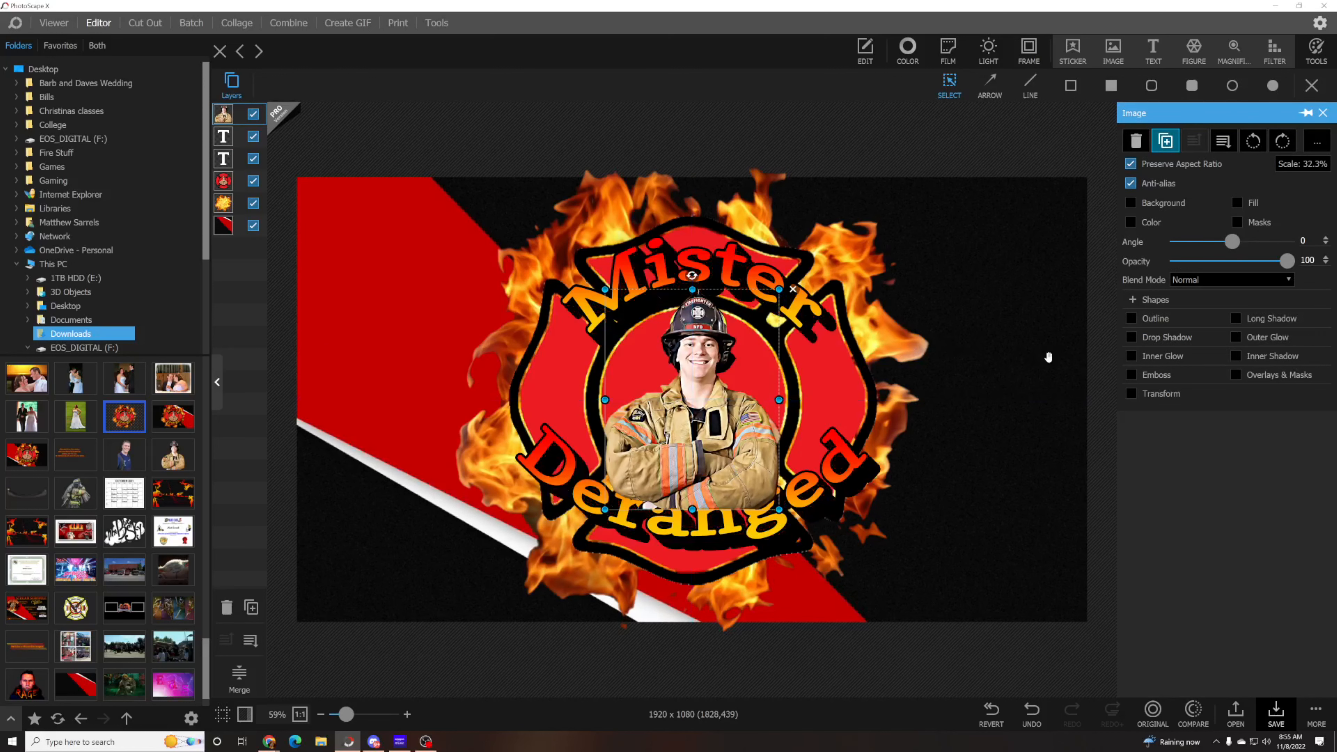
# - Insert the fire department badge template, enlarge it to about 187% and place it over the existing badge
pyautogui.click(1114, 56)
pyautogui.click(1075, 170)
pyautogui.doubleClick(1074, 170)
pyautogui.rightClick(709, 337)
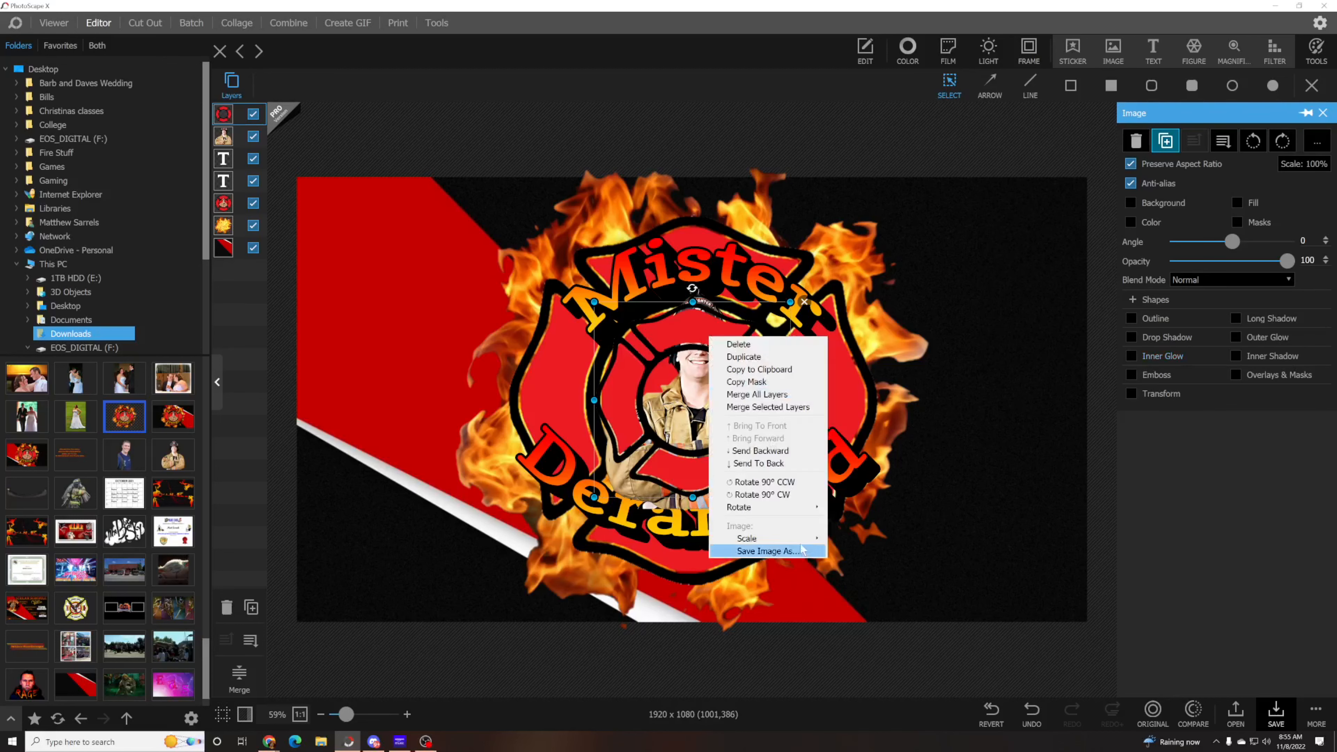
pyautogui.moveTo(805, 538)
pyautogui.click(862, 665)
pyautogui.moveTo(916, 400); pyautogui.dragTo(838, 402)
pyautogui.moveTo(739, 414); pyautogui.dragTo(775, 416)
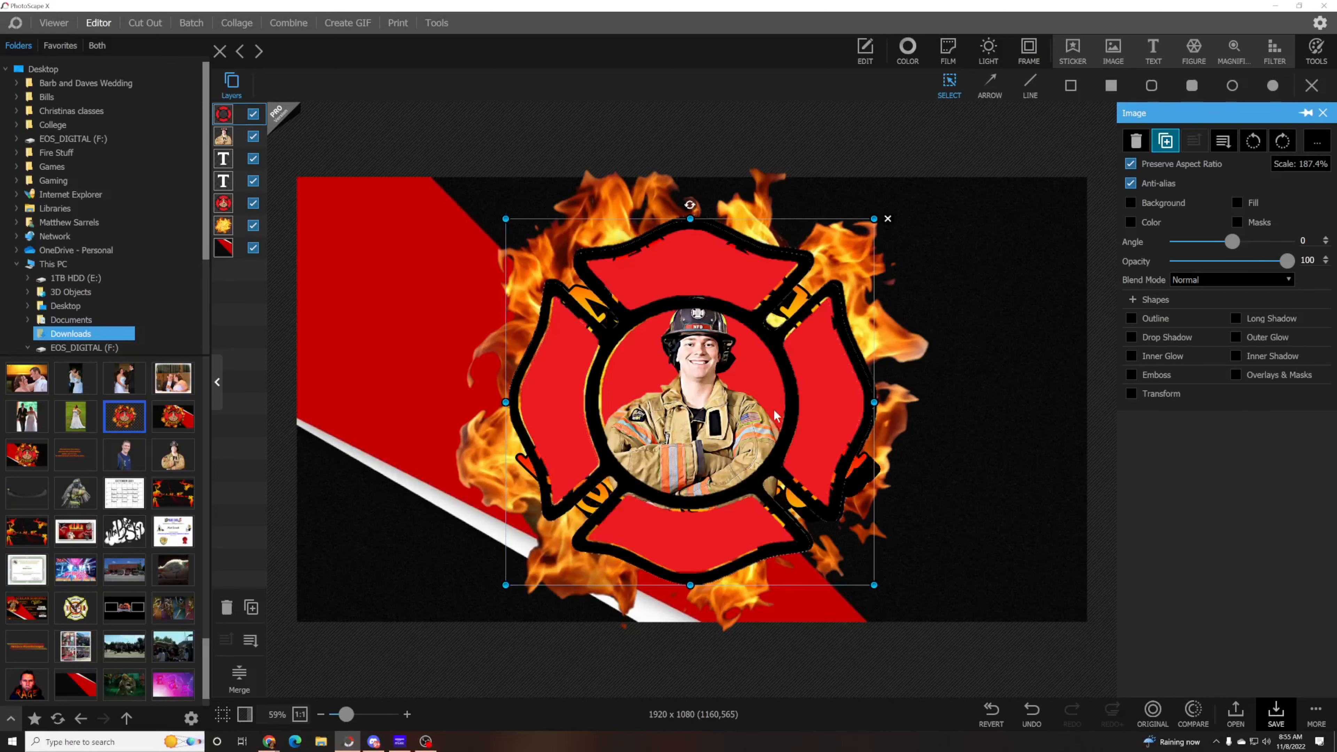
# - Send the new badge frame backward below the Deranged text and nudge the artwork into alignment
pyautogui.click(1222, 141)
pyautogui.click(1220, 141)
pyautogui.click(1222, 141)
pyautogui.moveTo(705, 439); pyautogui.dragTo(696, 429)
pyautogui.scroll(1, 702, 435)
# - Duplicate the flames image, align the copy over the original and send it backward behind the smiling firefighter
pyautogui.click(508, 191)
pyautogui.rightClick(508, 191)
pyautogui.click(621, 275)
pyautogui.moveTo(638, 275); pyautogui.dragTo(646, 265)
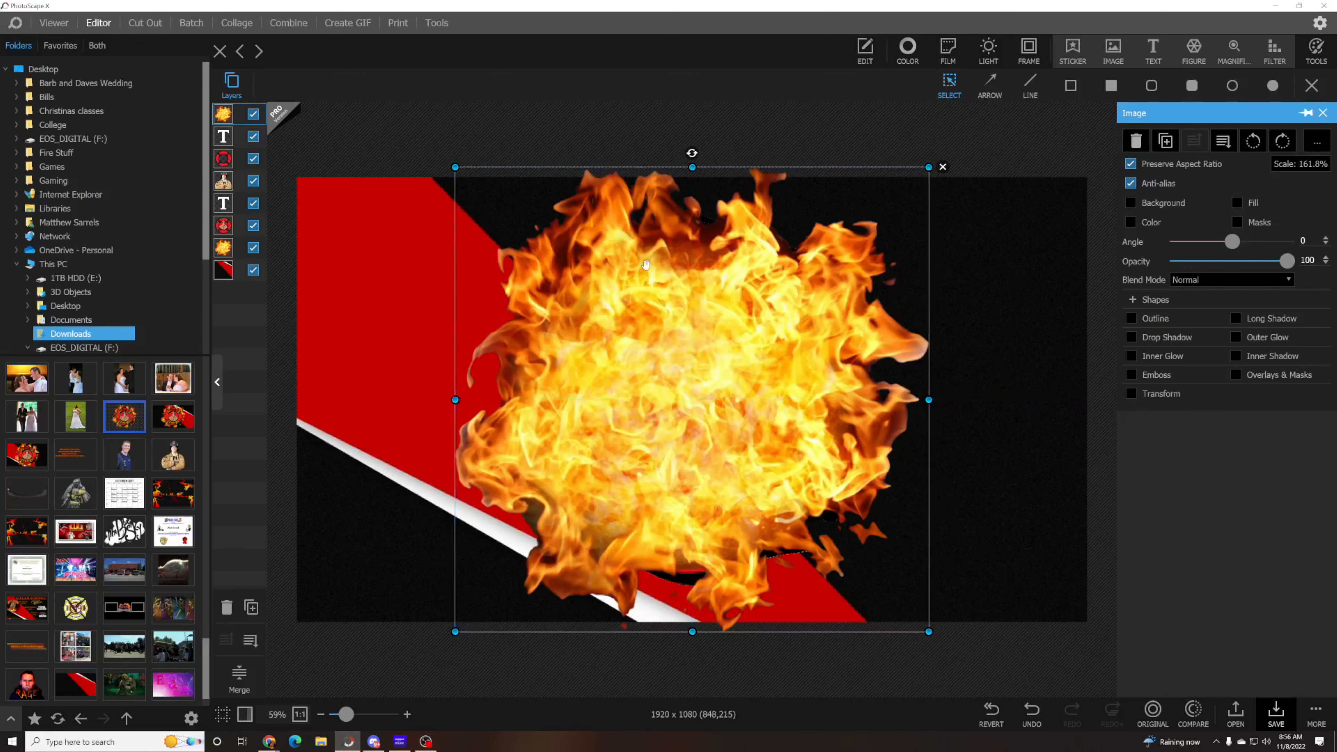
pyautogui.click(1226, 144)
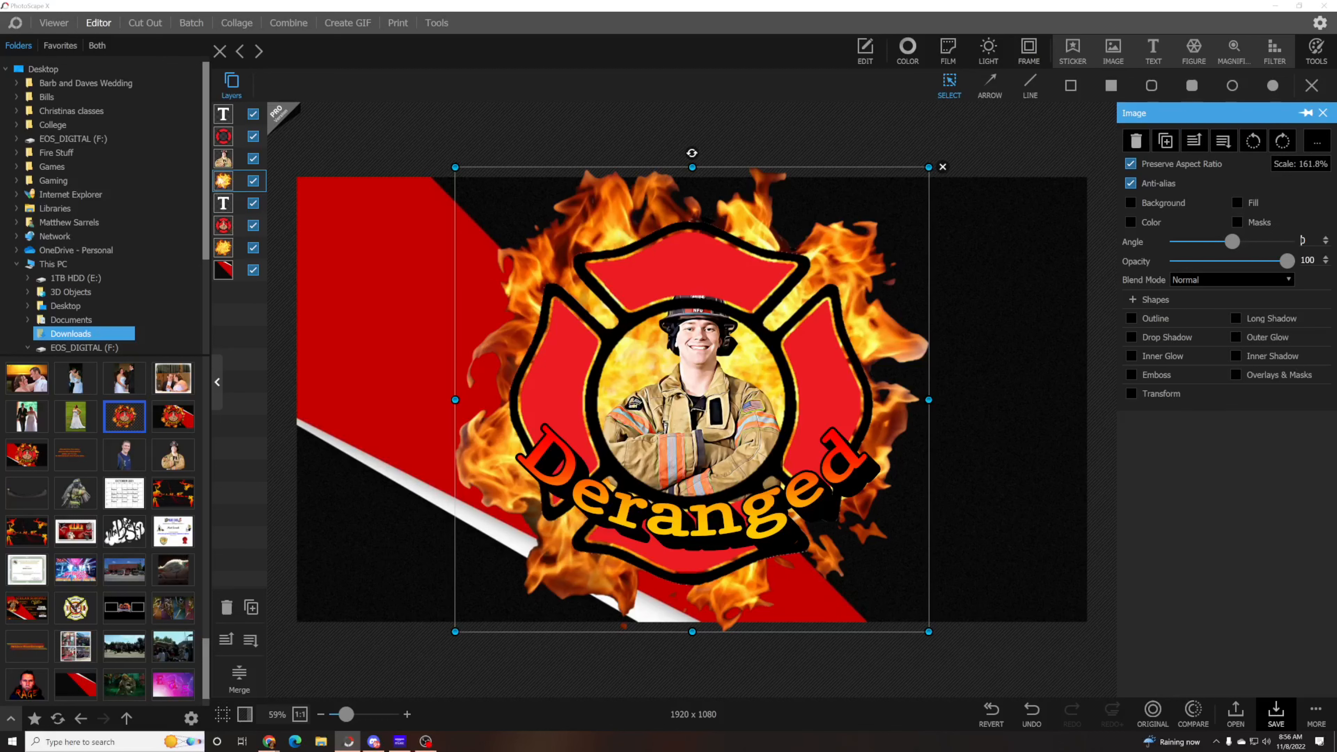
# - Bring the Mister text to the front of the layers and deselect it
pyautogui.click(227, 114)
pyautogui.click(1223, 142)
pyautogui.click(1192, 143)
pyautogui.click(228, 203)
pyautogui.click(1188, 145)
pyautogui.click(1187, 145)
pyautogui.click(1188, 145)
pyautogui.click(1188, 145)
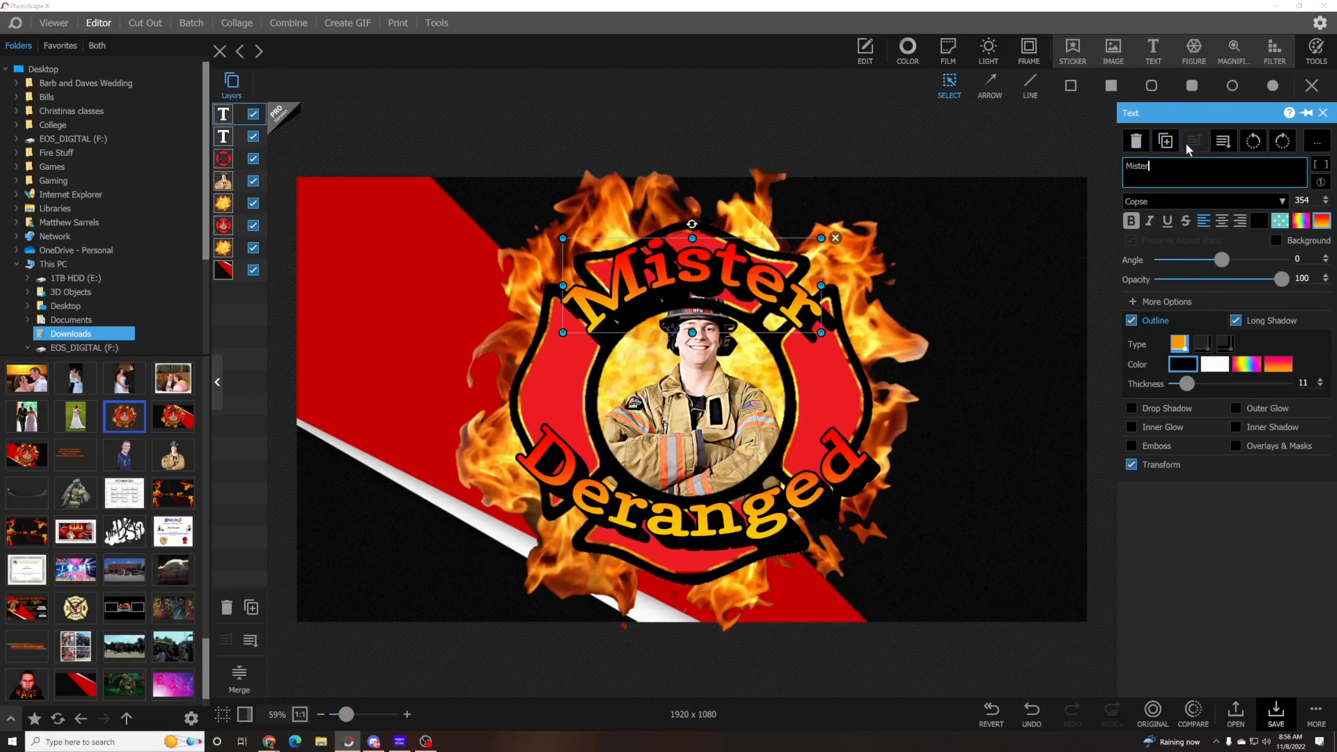
pyautogui.click(1045, 213)
# - Lasso the firefighter's head and helmet out of noname-cutout1.png in Cut Out mode and save the result
pyautogui.click(146, 23)
pyautogui.click(173, 450)
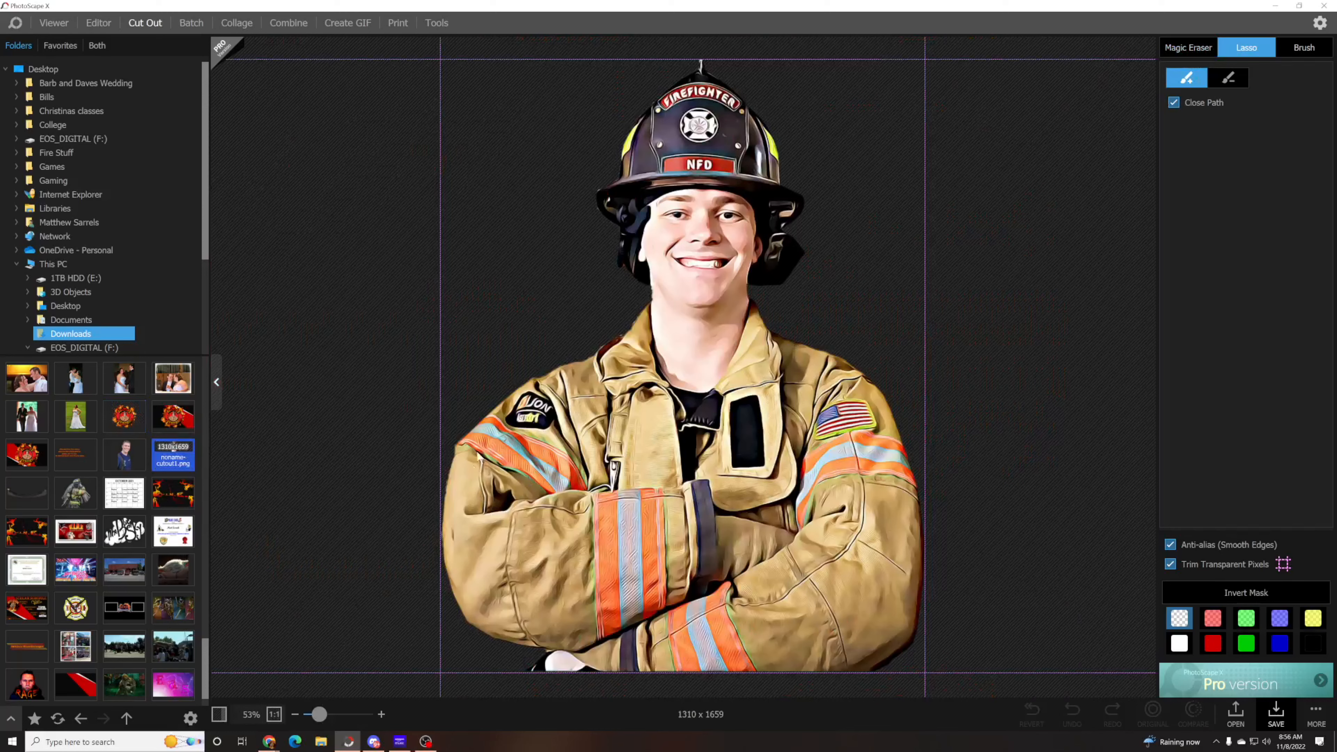
pyautogui.moveTo(1007, 385); pyautogui.dragTo(465, 384)
pyautogui.click(1275, 715)
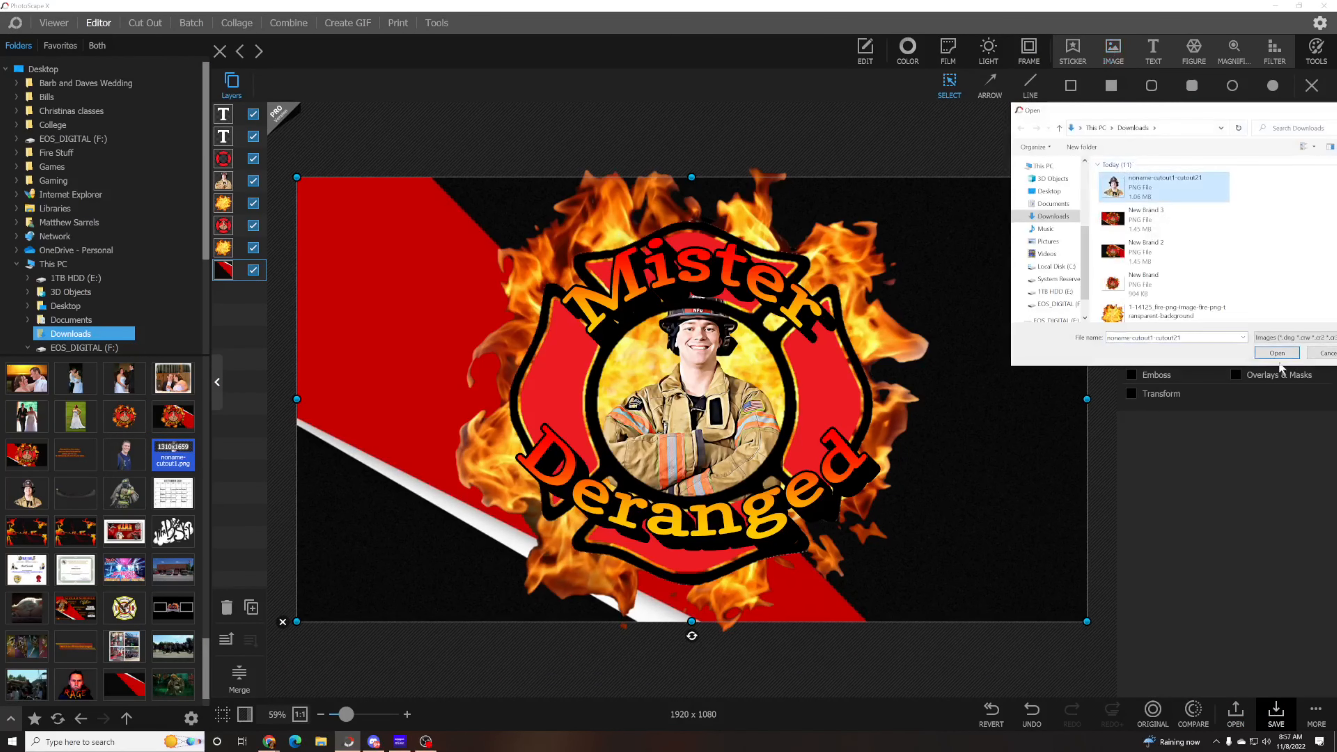
# - Insert the saved head and helmet cutout, shrink it and align it exactly over the firefighter's head
pyautogui.click(1276, 355)
pyautogui.moveTo(887, 577); pyautogui.dragTo(752, 455)
pyautogui.moveTo(625, 338); pyautogui.dragTo(670, 364)
pyautogui.moveTo(796, 477); pyautogui.dragTo(720, 407)
pyautogui.moveTo(660, 368); pyautogui.dragTo(724, 396)
pyautogui.click(670, 384)
pyautogui.click(713, 339)
pyautogui.moveTo(607, 356); pyautogui.dragTo(598, 355)
pyautogui.moveTo(708, 395); pyautogui.dragTo(711, 394)
pyautogui.click(1080, 314)
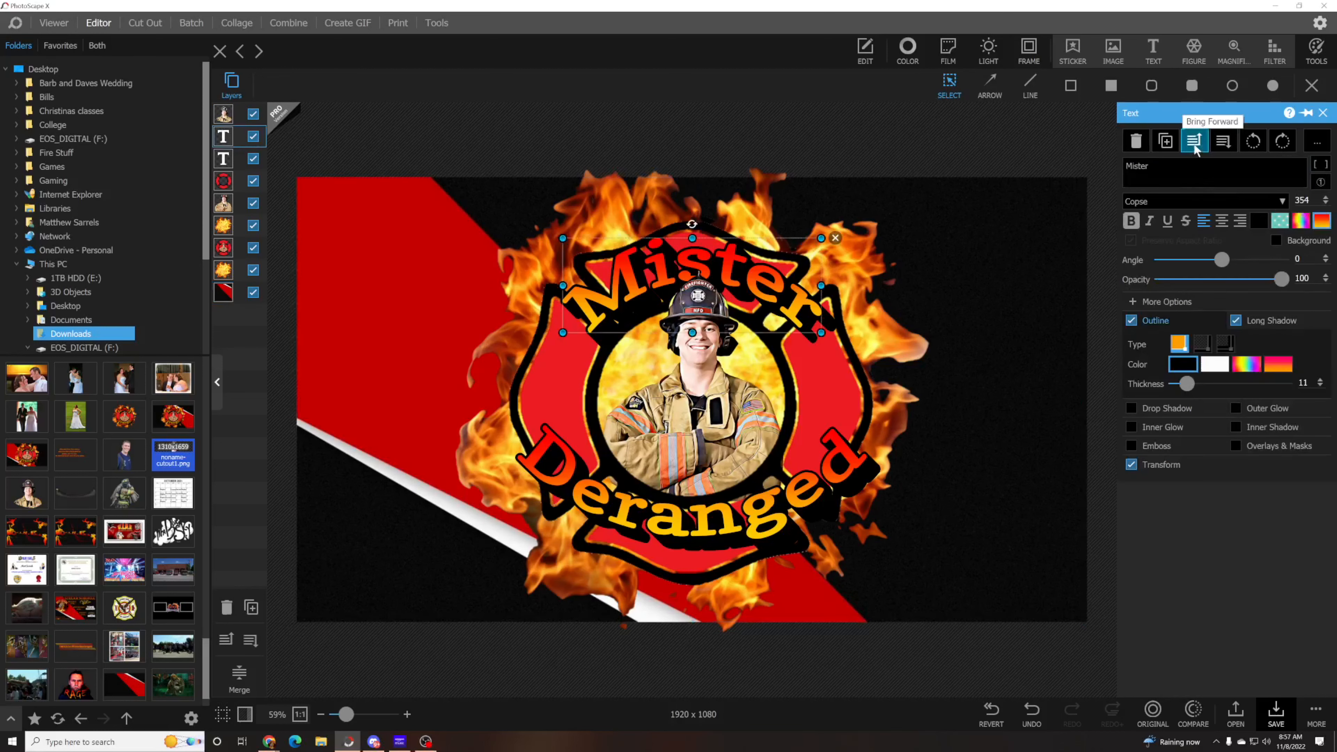
# - Try changing the Mister text's stacking order relative to the helmet cutout
pyautogui.click(1227, 146)
pyautogui.click(995, 307)
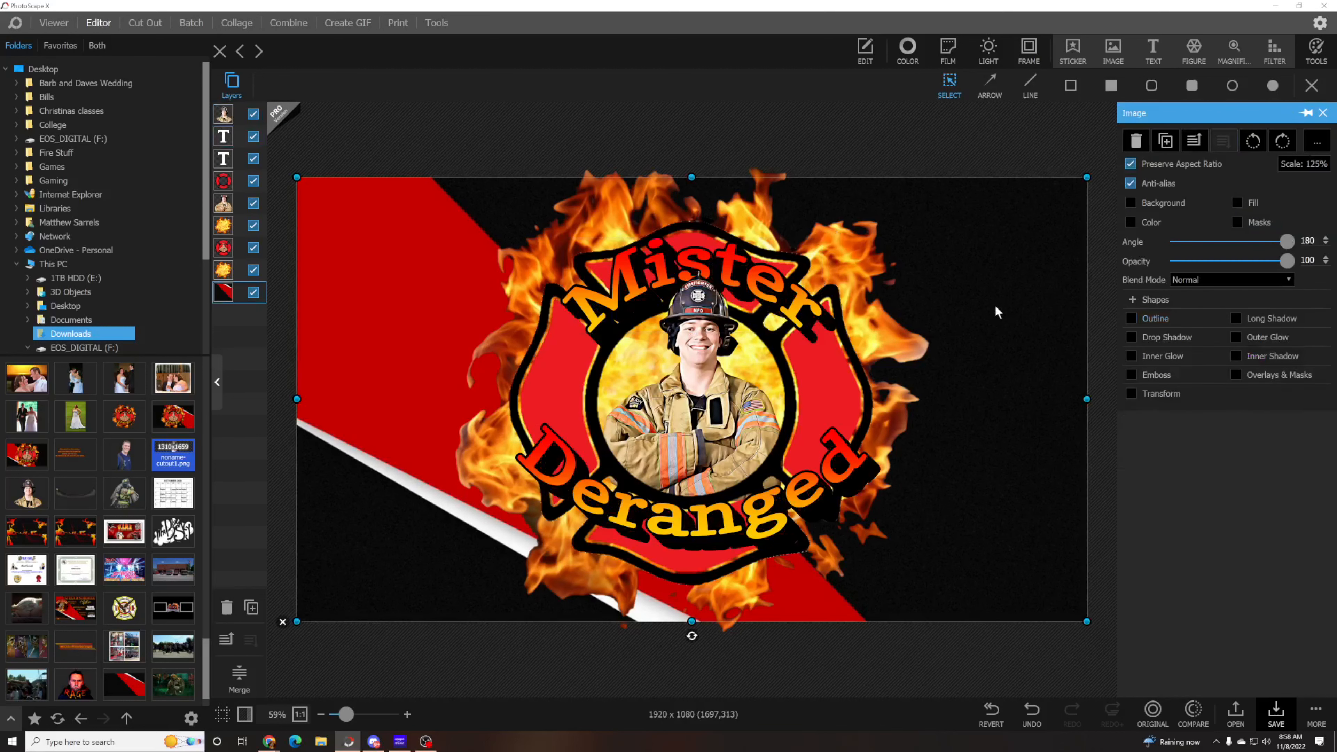
# - Hide the background layer and save the updated emblem as New Brand 4
pyautogui.click(253, 292)
pyautogui.click(1276, 713)
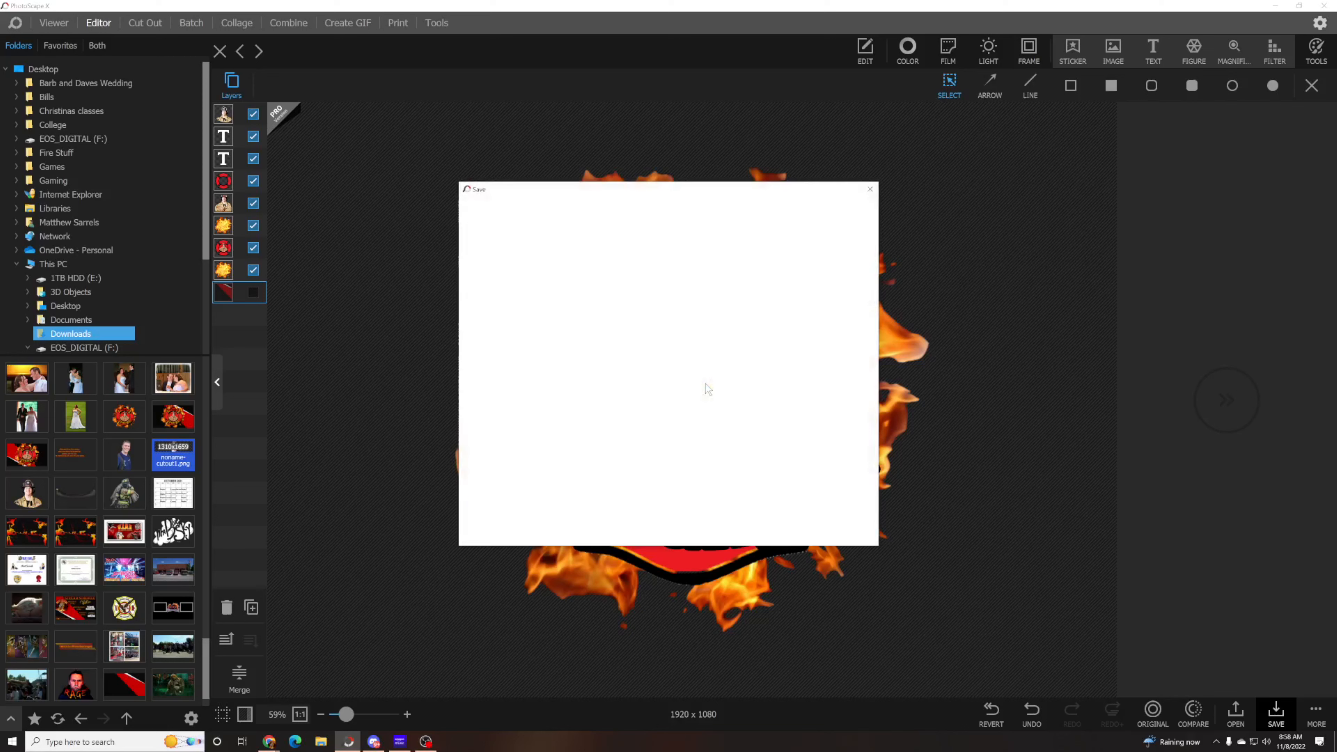
pyautogui.click(565, 295)
pyautogui.press('BackSpace')
pyautogui.write('4')
pyautogui.press('Return')
# - Show the background layer again and save this version as New Brand 5
pyautogui.click(253, 293)
pyautogui.click(1276, 714)
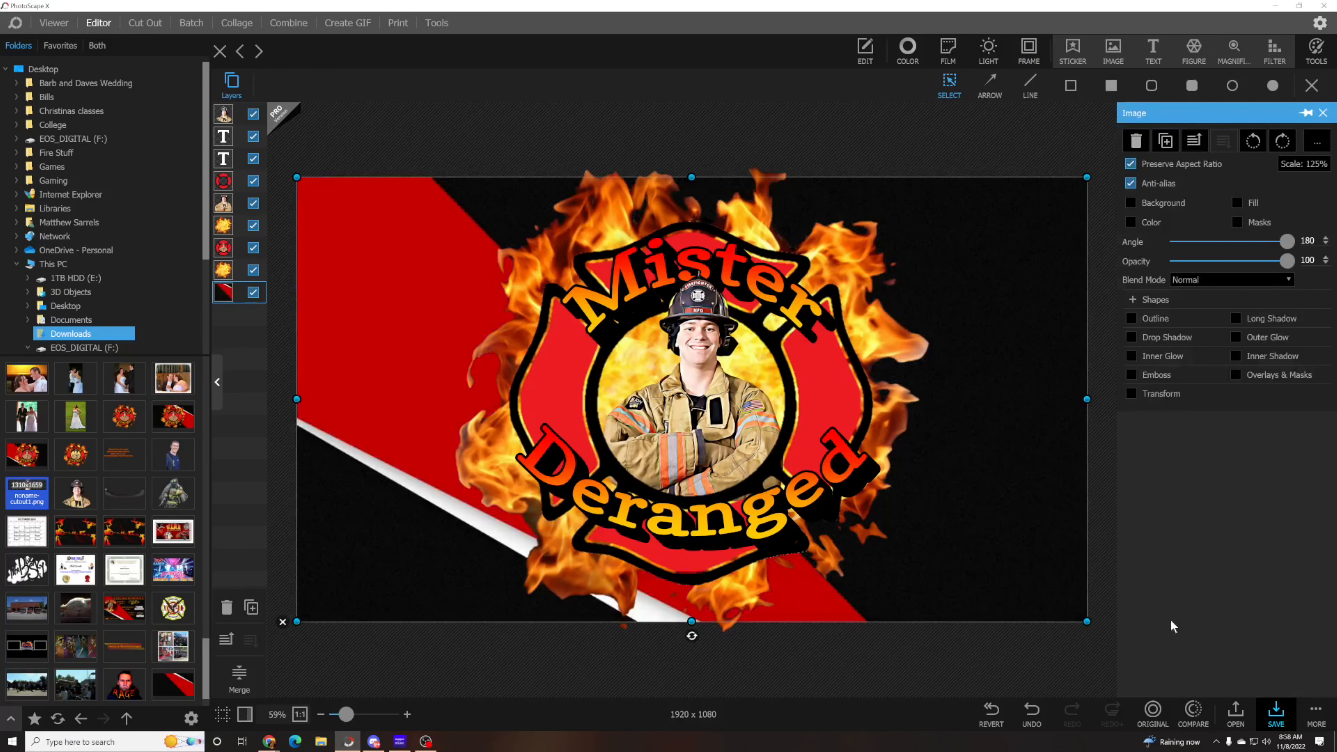
pyautogui.click(555, 295)
pyautogui.click(598, 406)
pyautogui.press('BackSpace')
pyautogui.write('5')
pyautogui.click(724, 448)
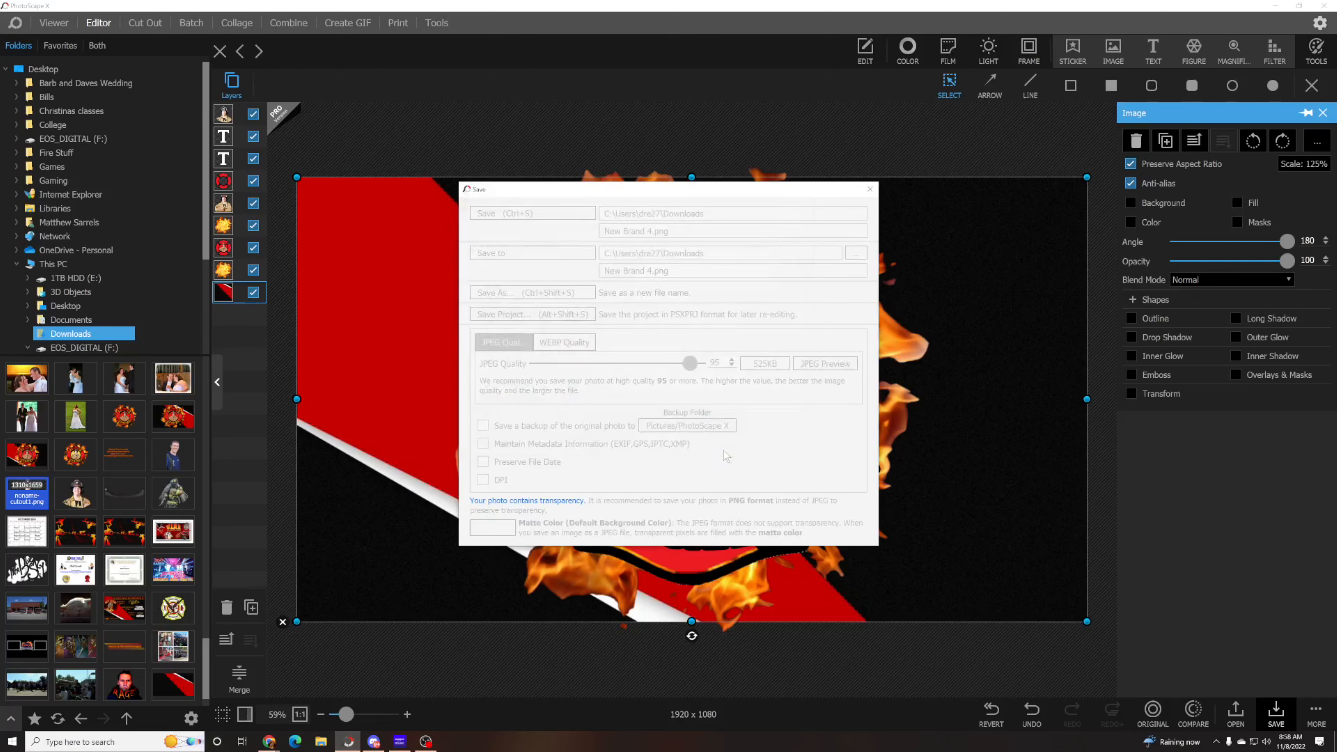
# - Rotate the background back to 0 degrees and save this version, including the objects outside, as New Brand 6
pyautogui.click(1254, 141)
pyautogui.click(1253, 141)
pyautogui.click(1278, 723)
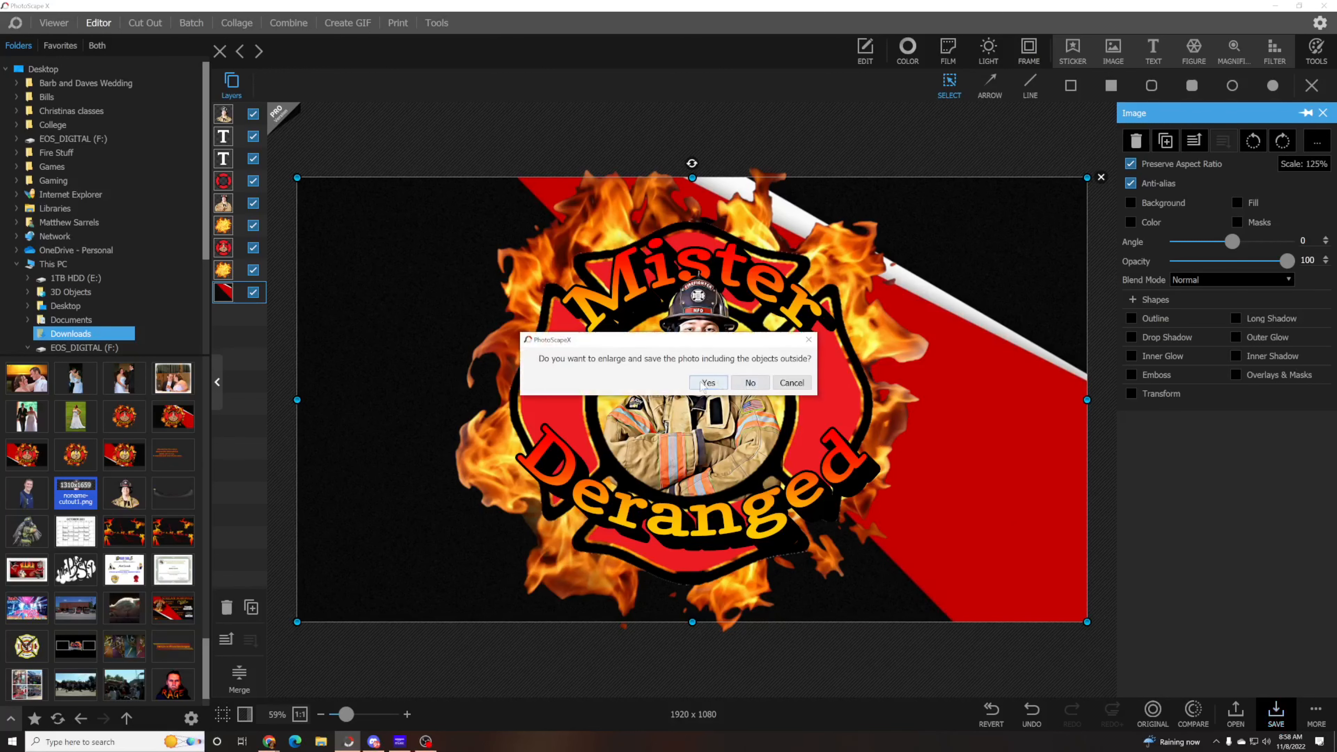
pyautogui.click(701, 384)
pyautogui.click(547, 294)
pyautogui.click(598, 405)
pyautogui.press('BackSpace')
pyautogui.write('6')
pyautogui.click(730, 449)
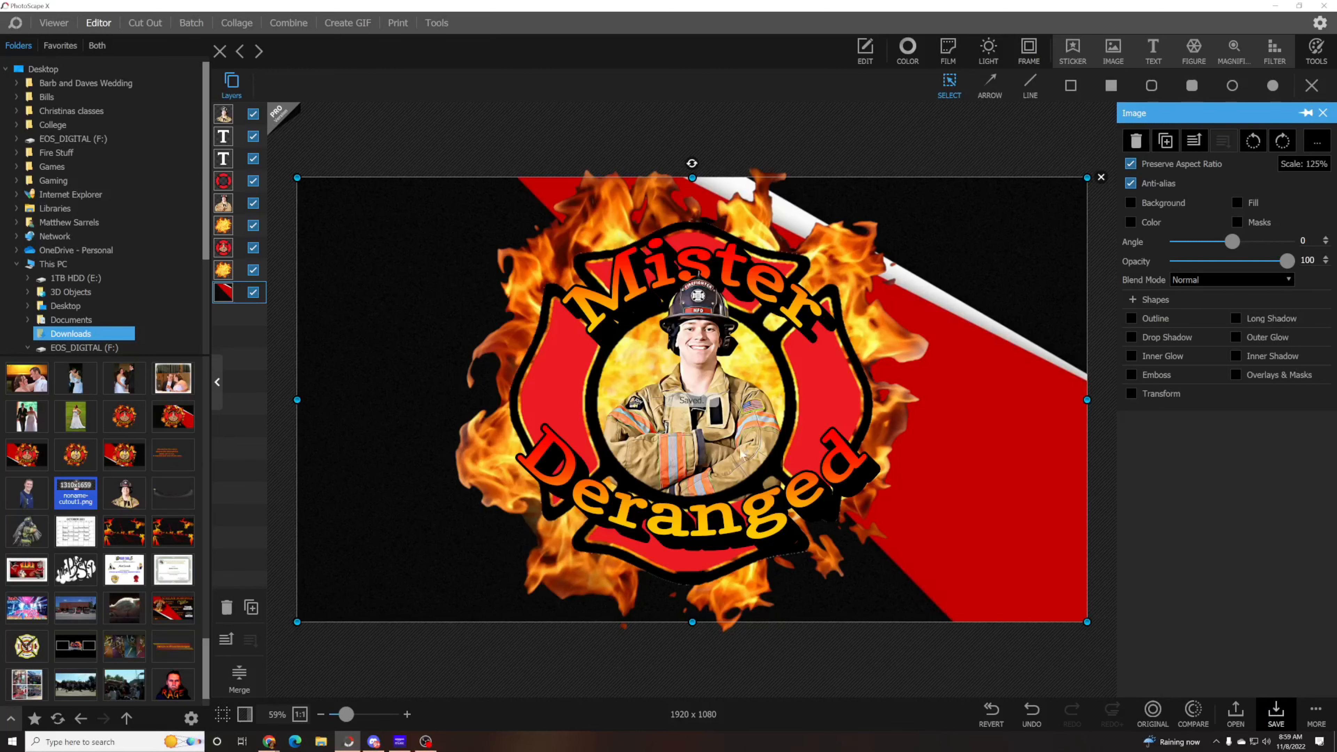
# - Compare the saved New Brand 2 and New Brand 6 images
pyautogui.click(1002, 667)
pyautogui.click(174, 452)
pyautogui.click(174, 423)
pyautogui.click(175, 452)
pyautogui.click(175, 423)
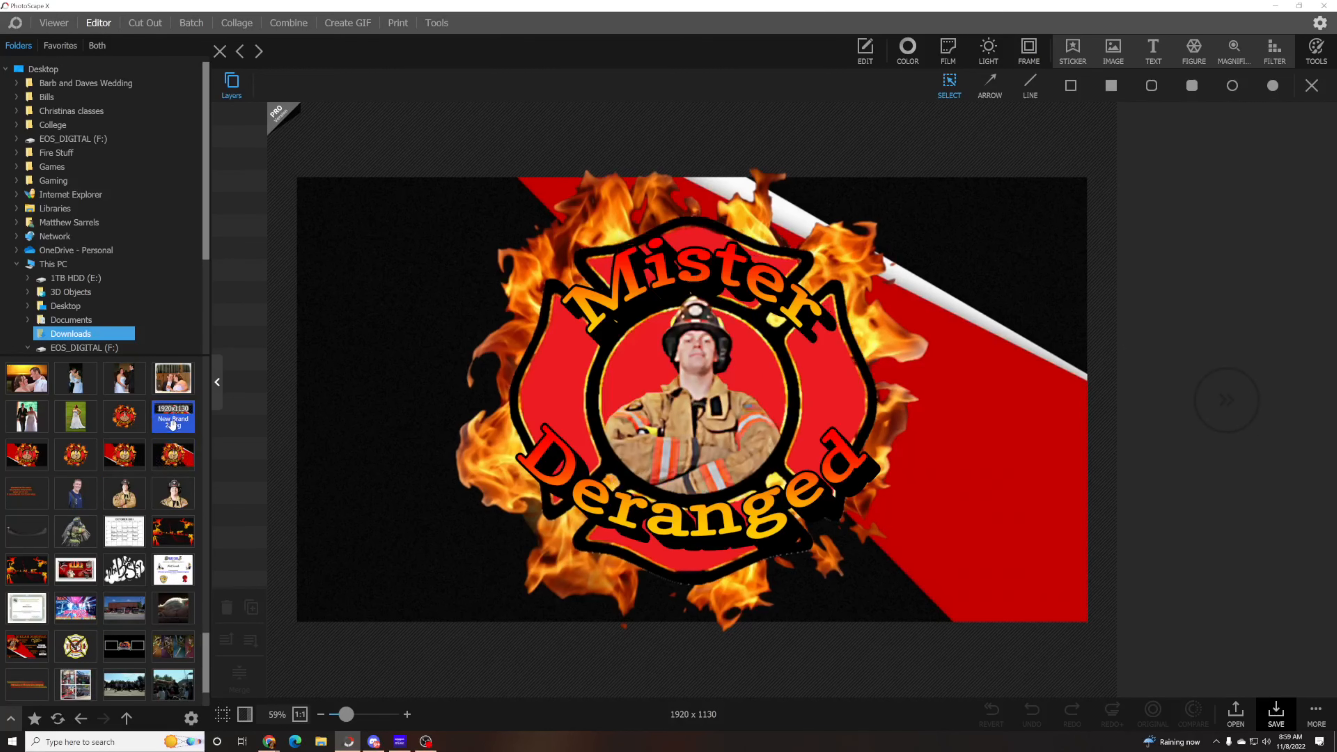